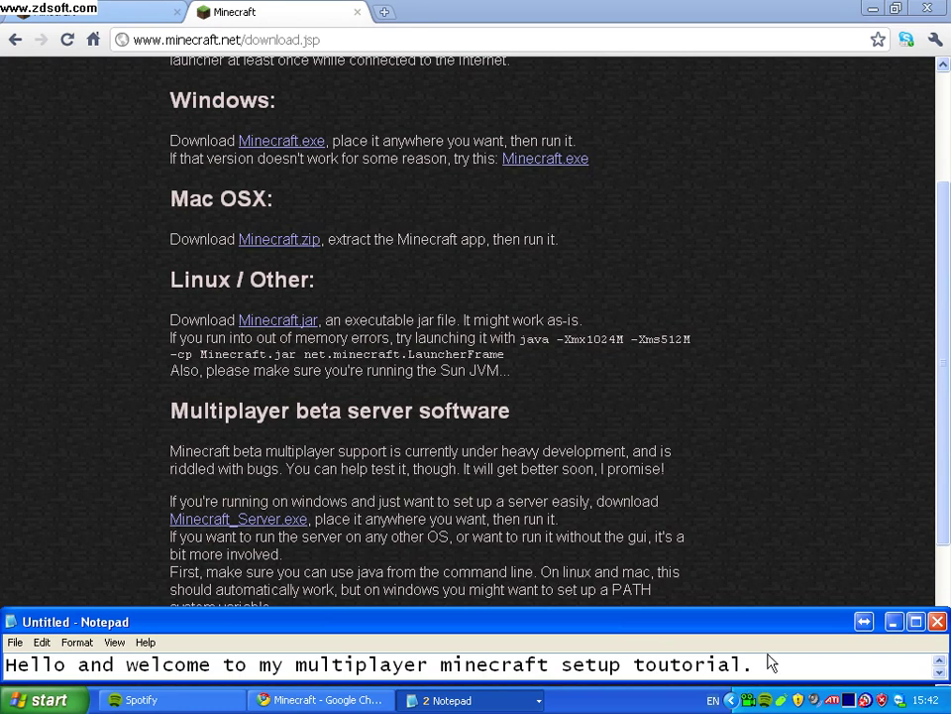
Advance the tutorial notes one line and select the opening words of that line.
key(Down)
click(6, 666)
drag(6, 667, 102, 662)
Step the notes to the link-in-description line and start downloading Minecraft_Server.exe.
key(Up)
key(Up)
key(Up)
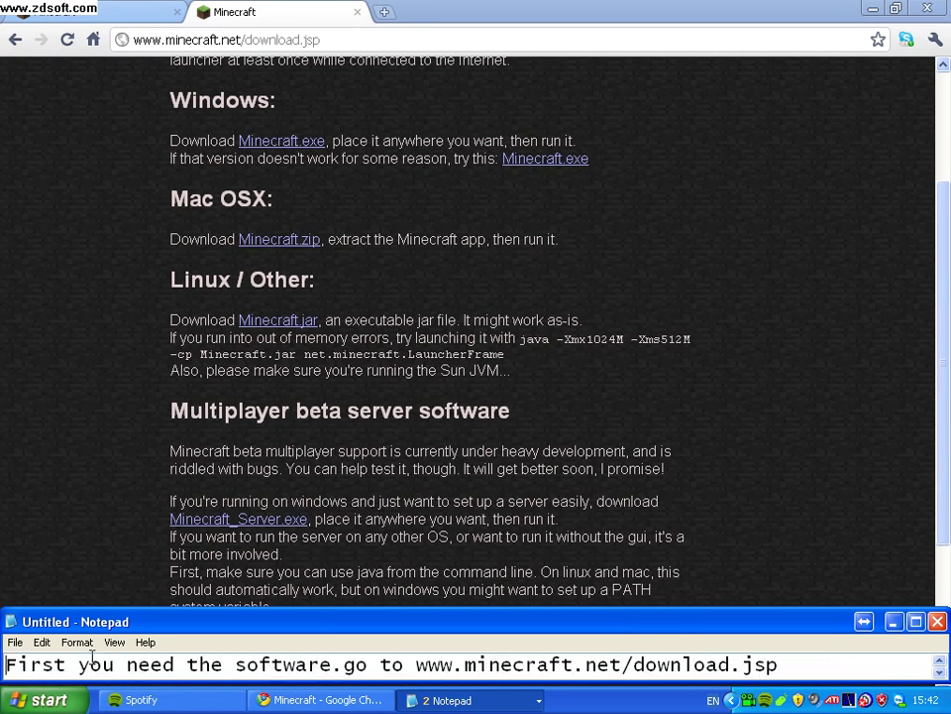
key(Down)
key(Right)
key(Right)
key(Down)
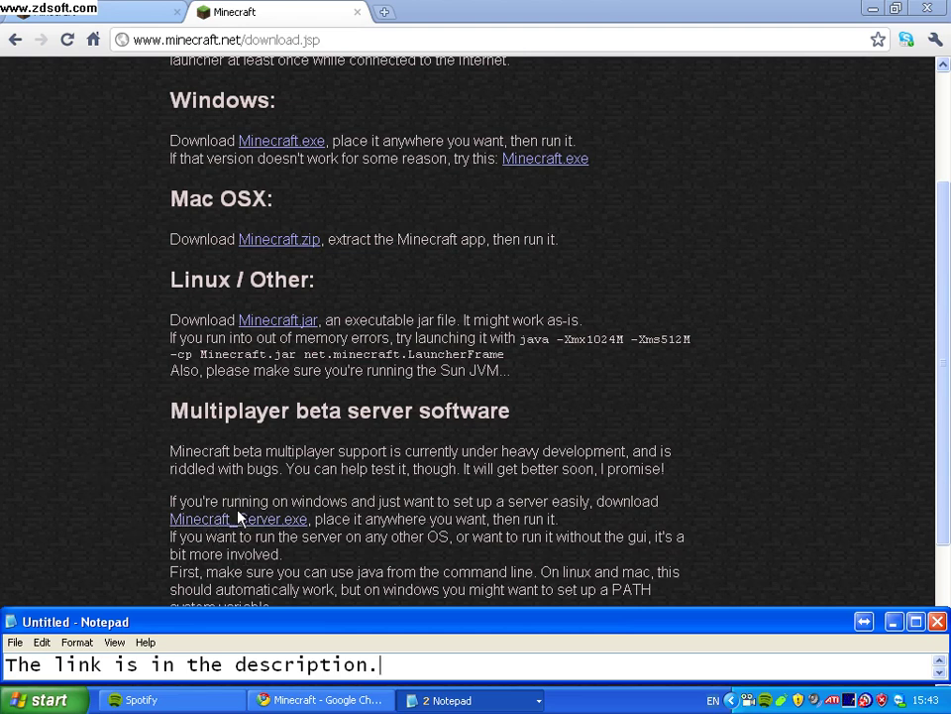
click(238, 518)
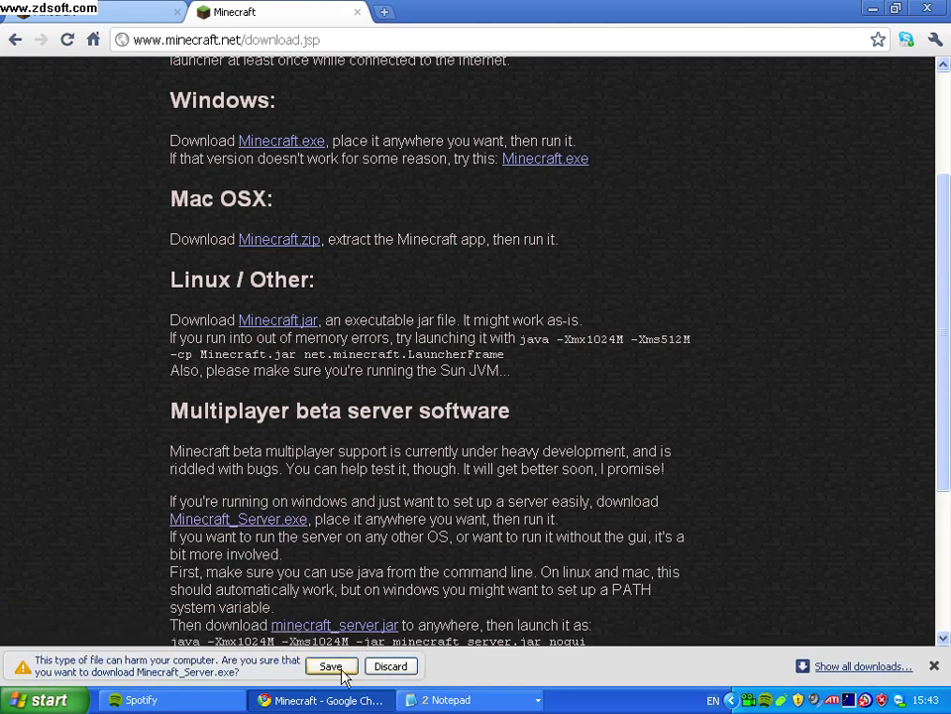
Save and run Minecraft_Server.exe, bring the untitled notes forward, then close the server window.
click(330, 666)
click(154, 668)
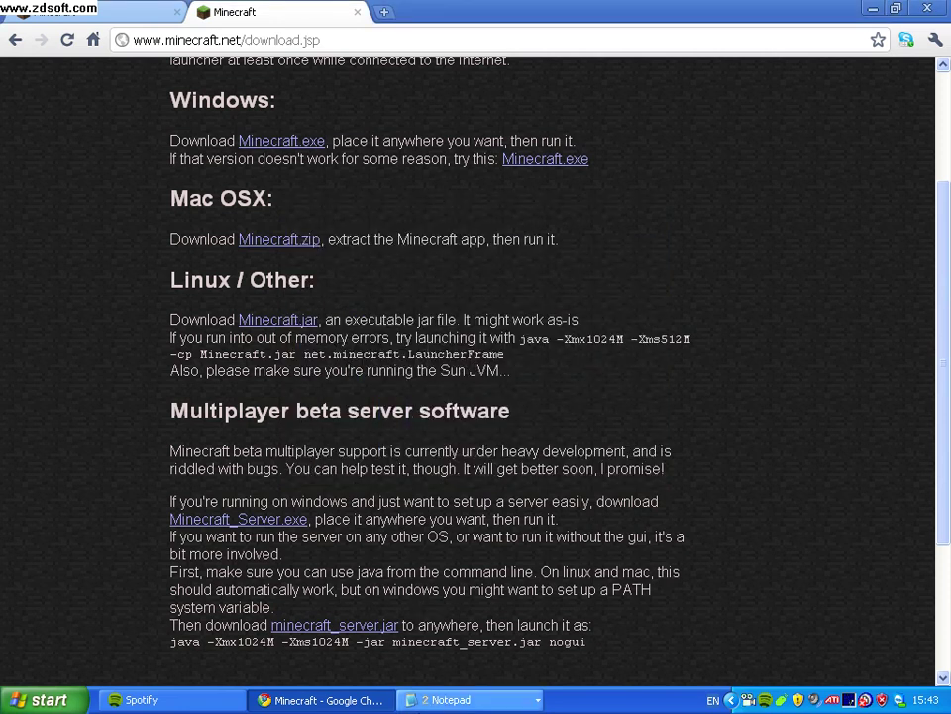
click(426, 701)
click(441, 650)
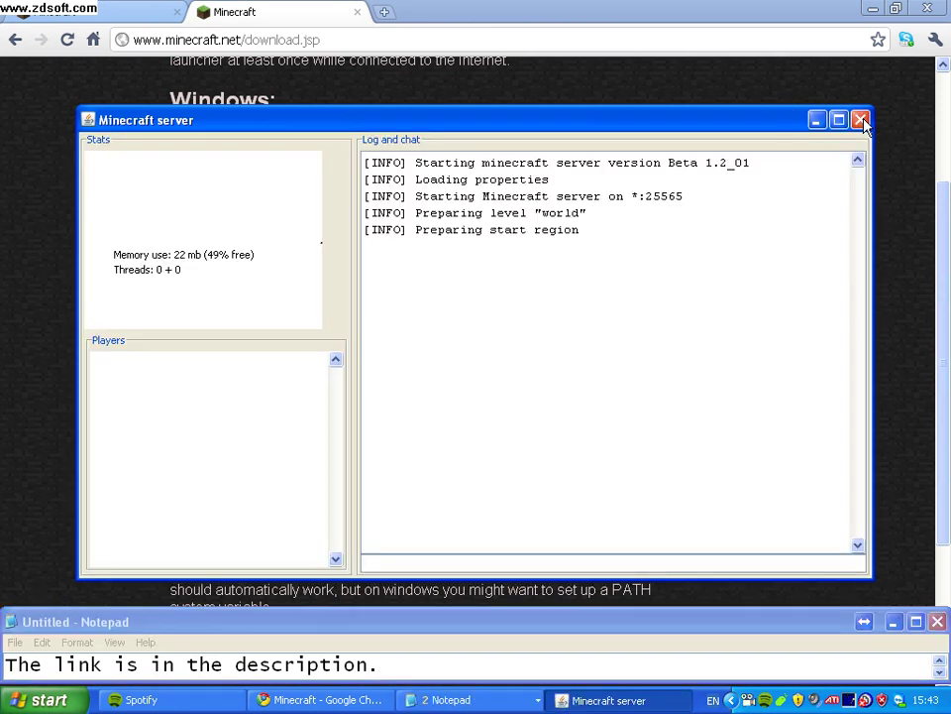
click(863, 121)
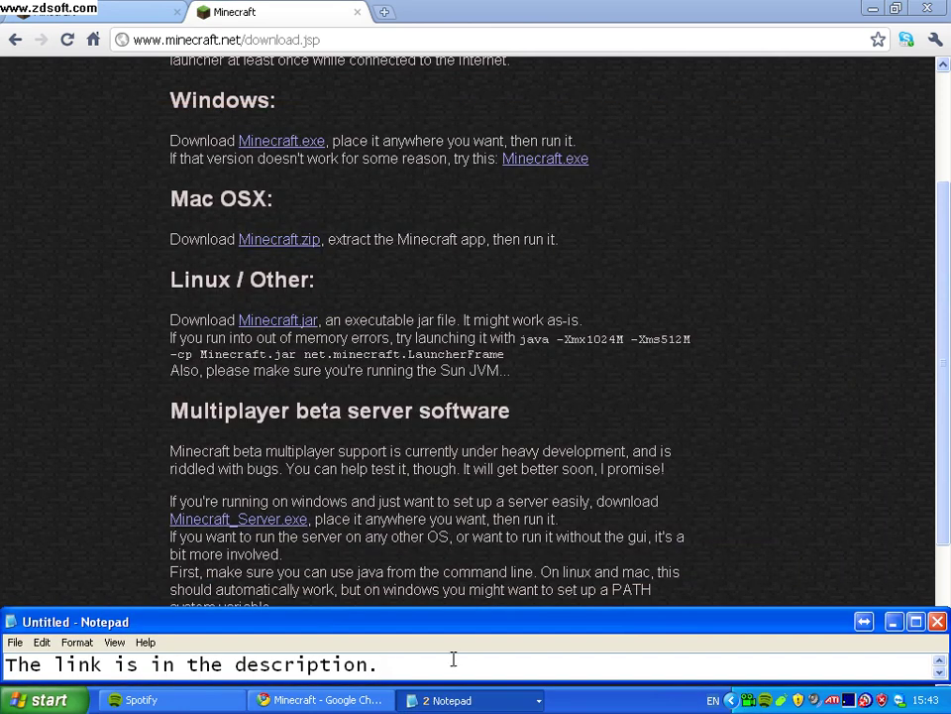
Advance the notes to the Minecraft server files folder instruction, then bring up the Start menu.
key(Up)
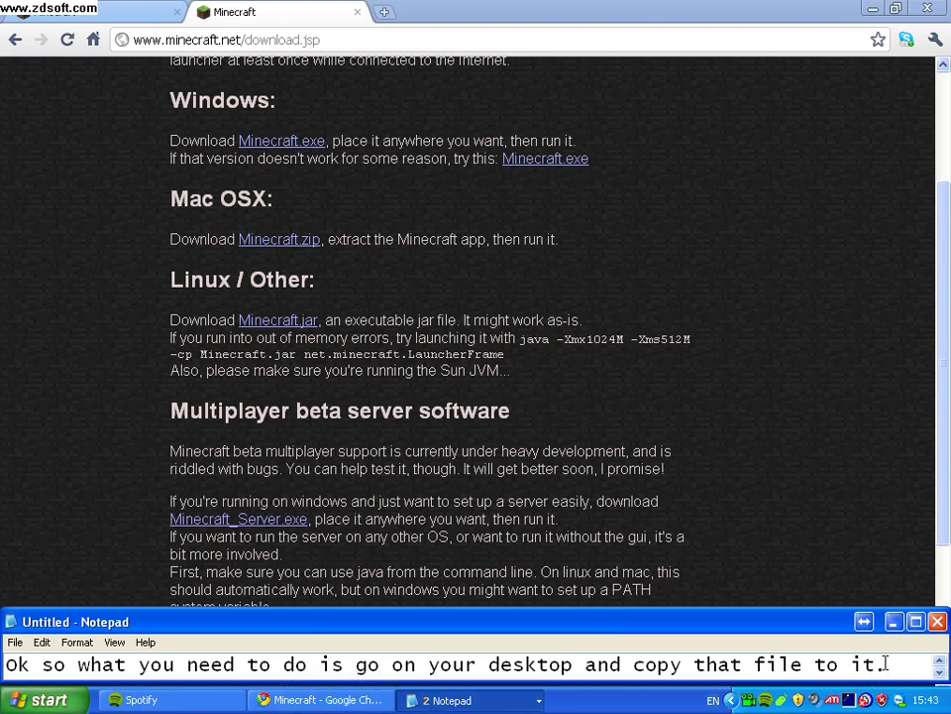
key(Down)
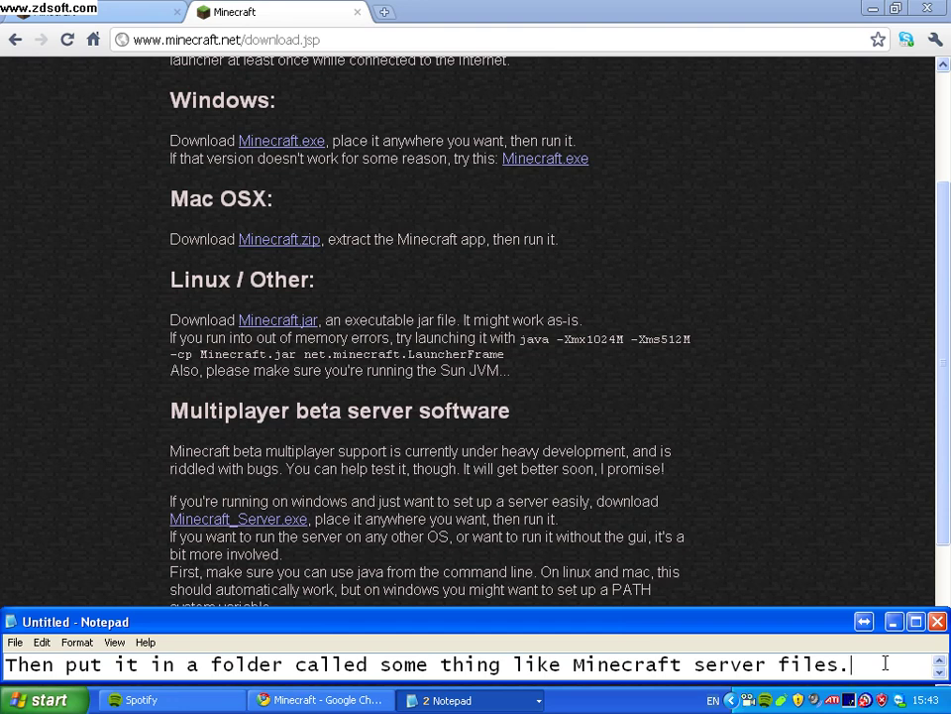
click(678, 451)
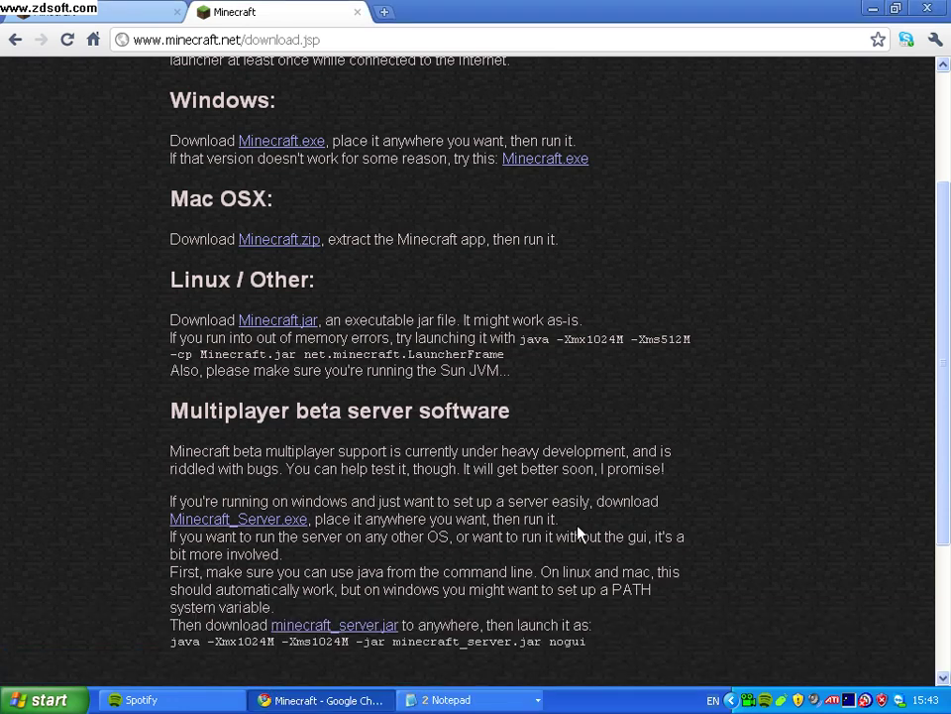
click(40, 700)
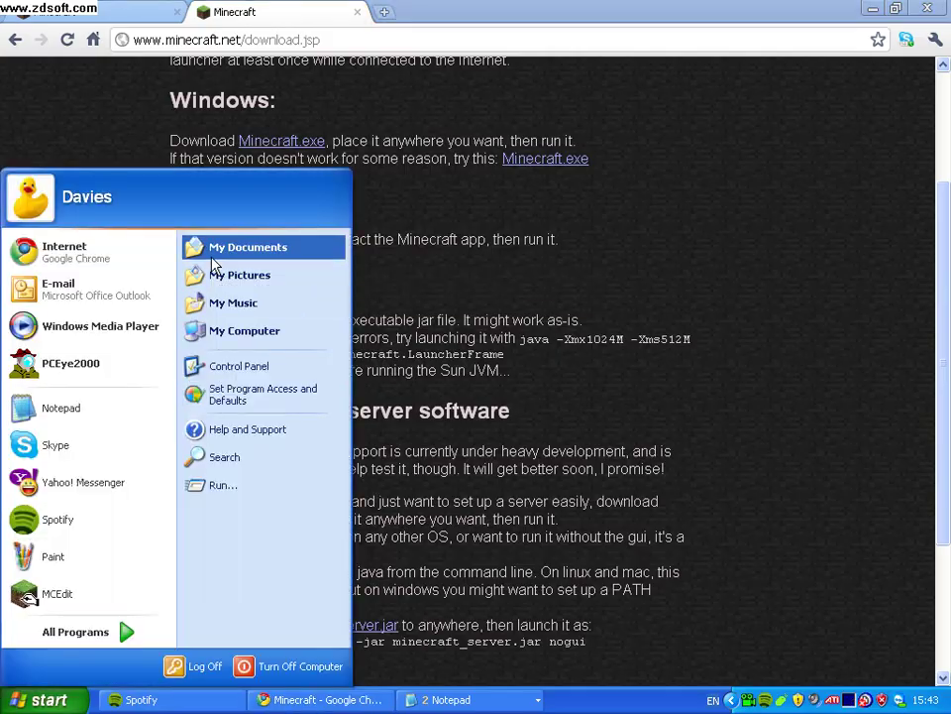
Open My Documents > Downloads and quit Spotify from the system tray.
click(212, 255)
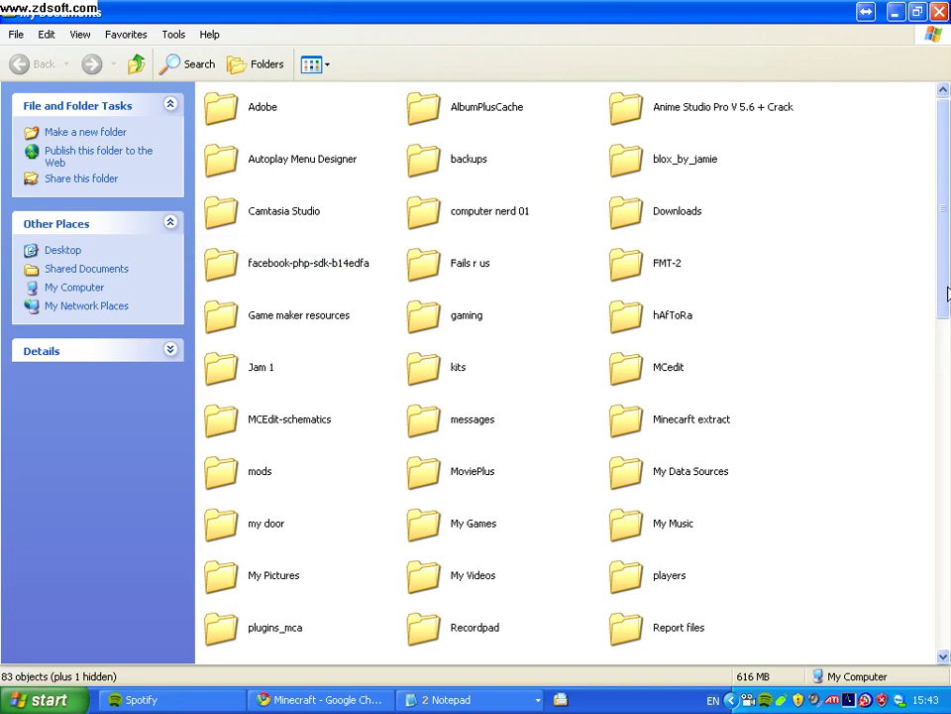
click(638, 228)
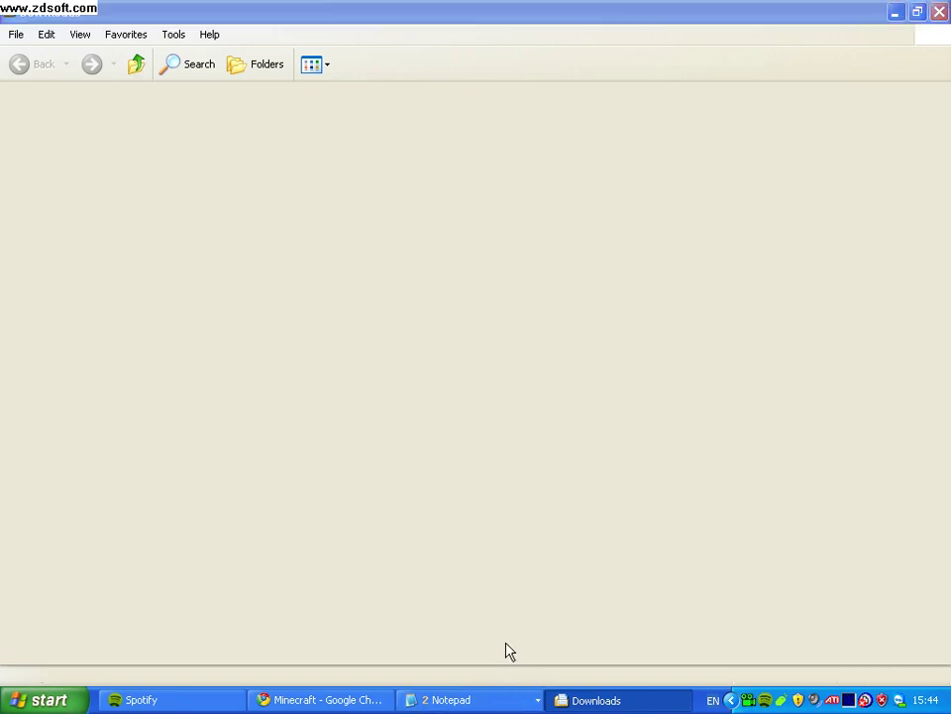
right_click(765, 699)
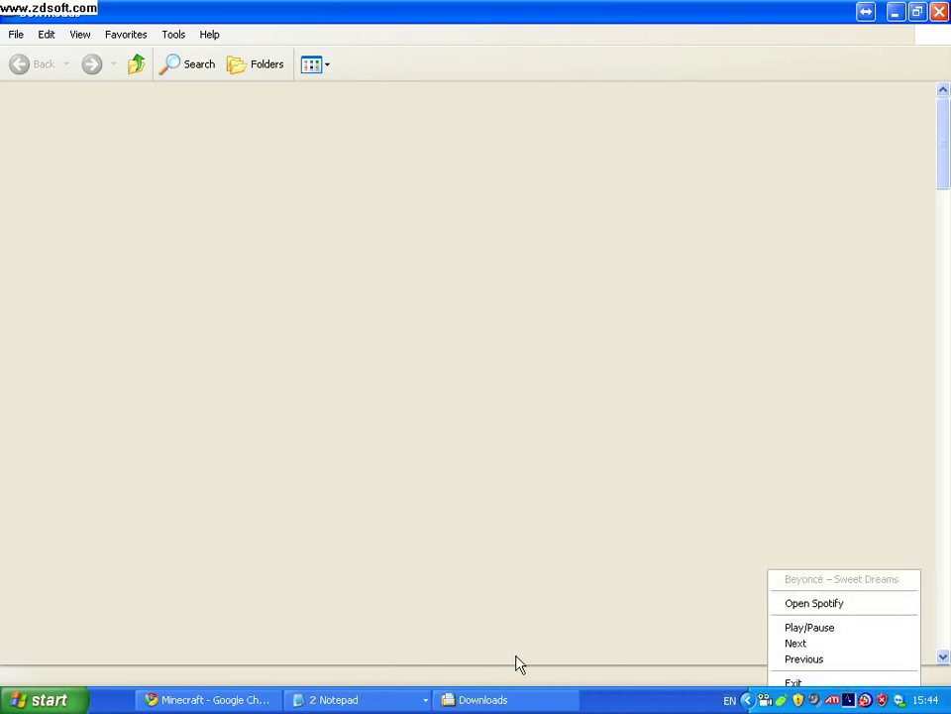
click(567, 692)
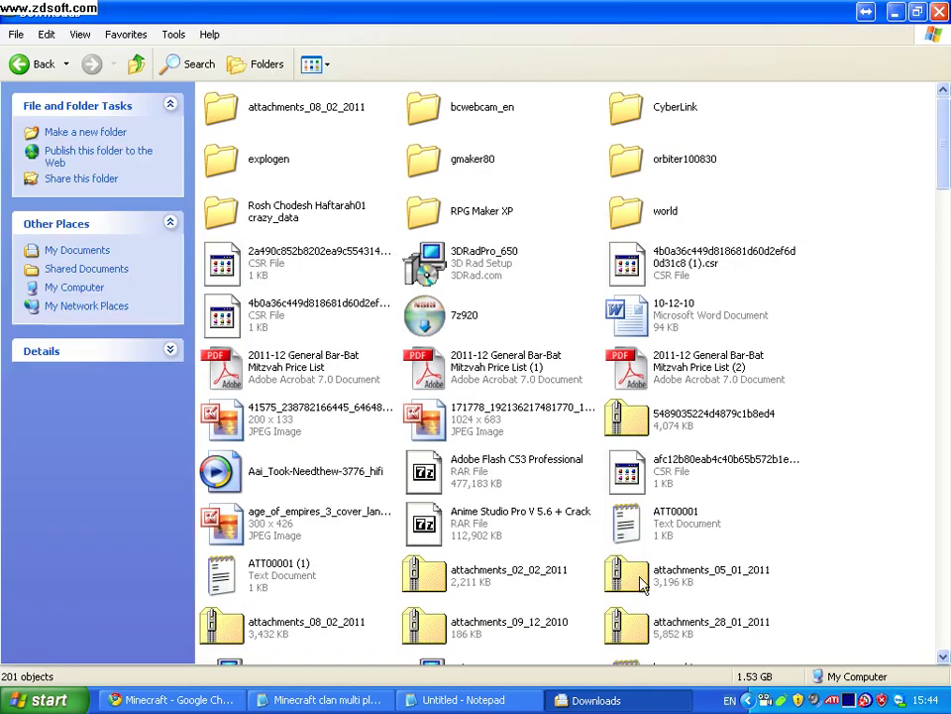
mouse_move(936, 180)
mouse_down()
mouse_move(947, 531)
mouse_move(947, 503)
mouse_up()
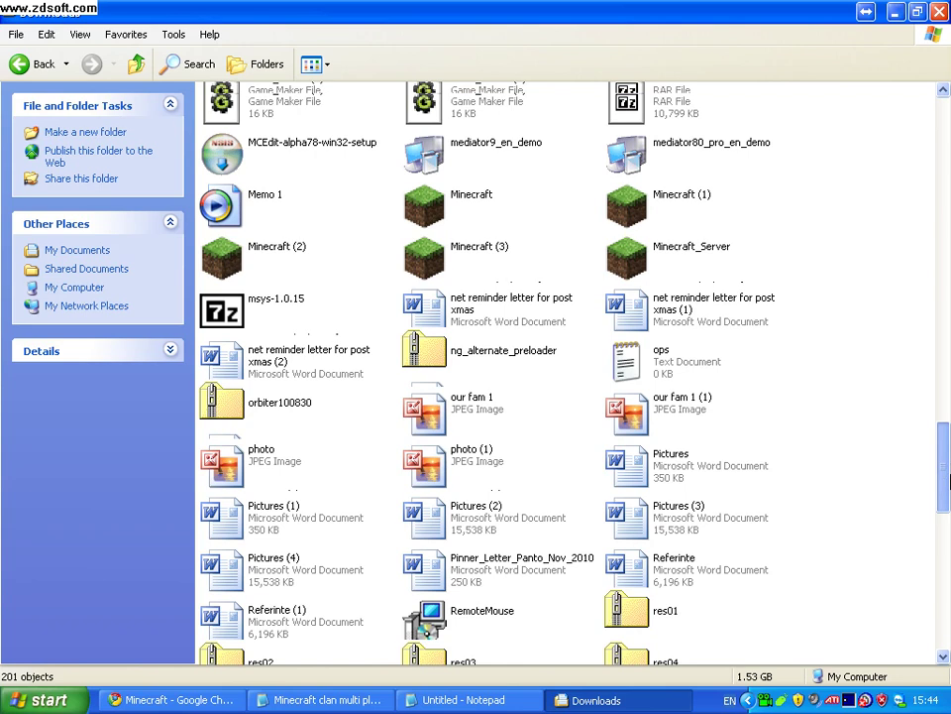
drag(944, 480, 946, 558)
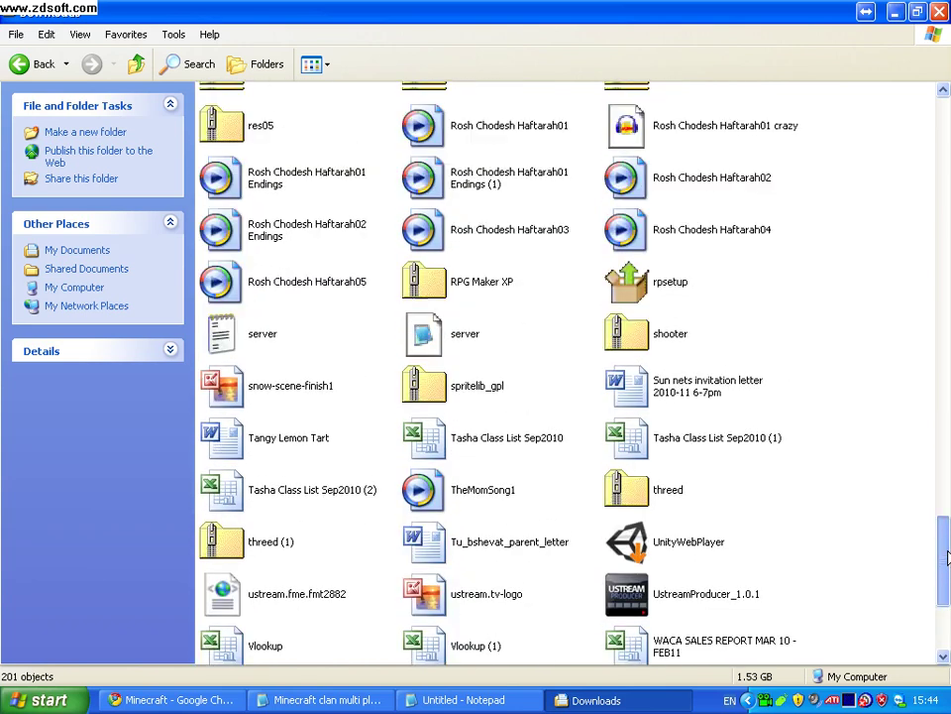
click(947, 489)
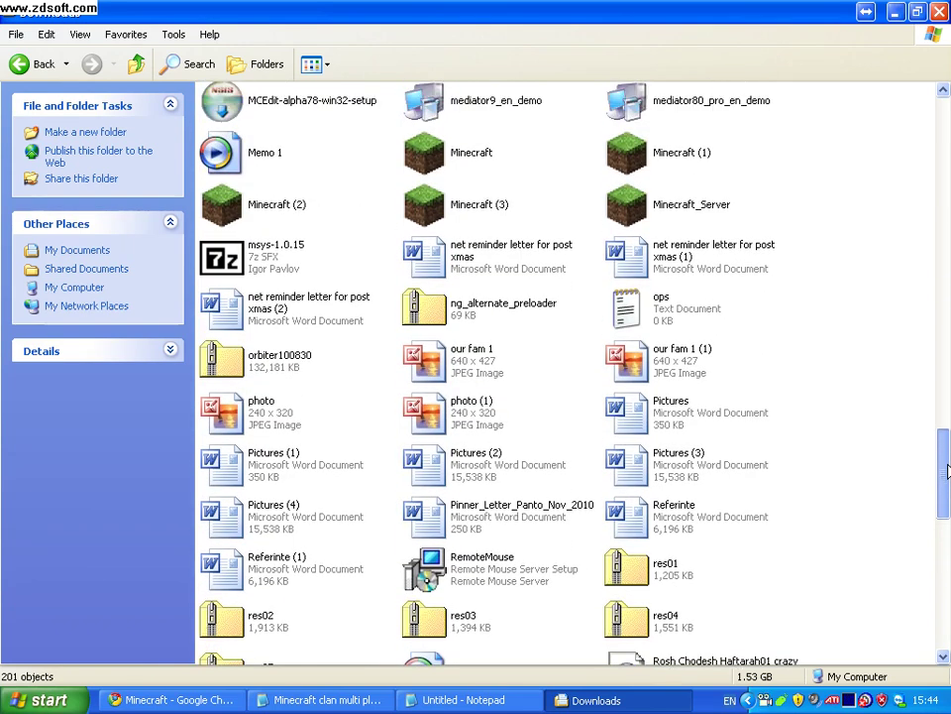
Copy the Minecraft_Server file, then minimize the Downloads and Chrome windows.
right_click(655, 205)
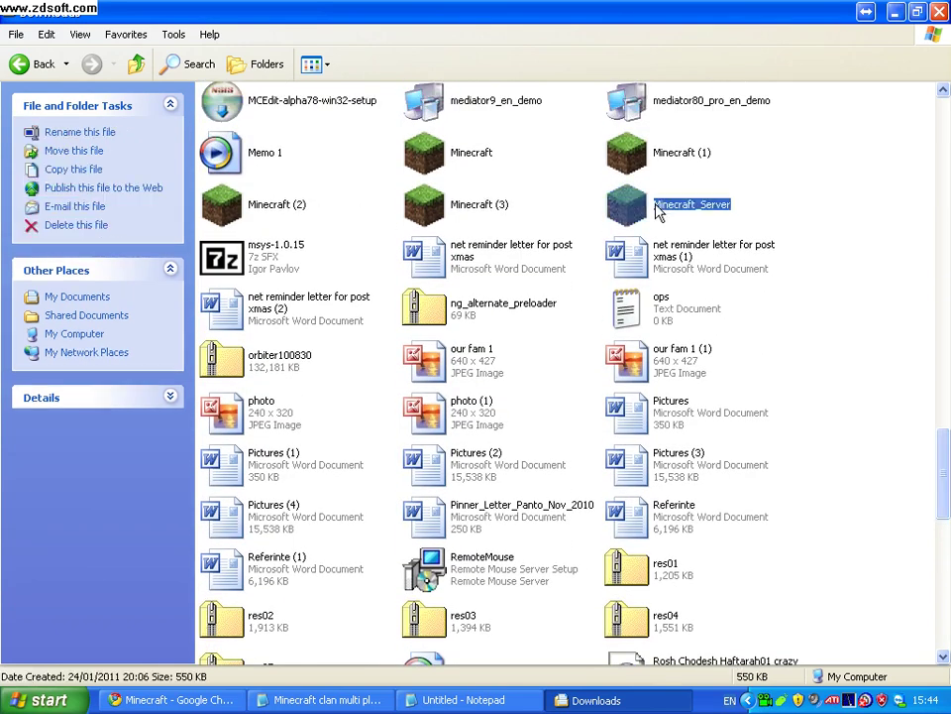
click(683, 341)
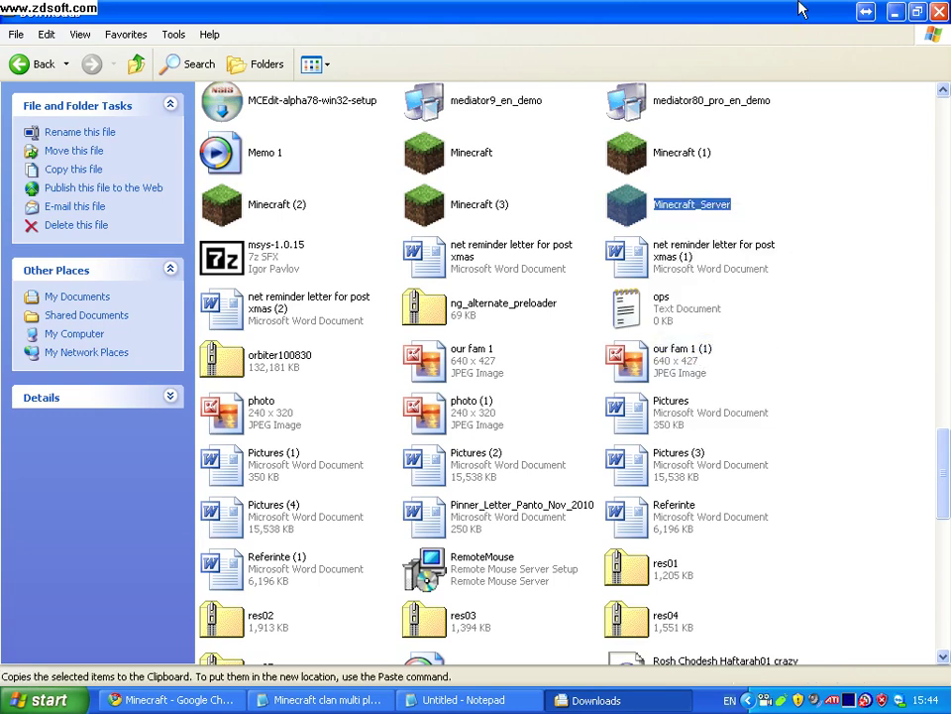
click(896, 13)
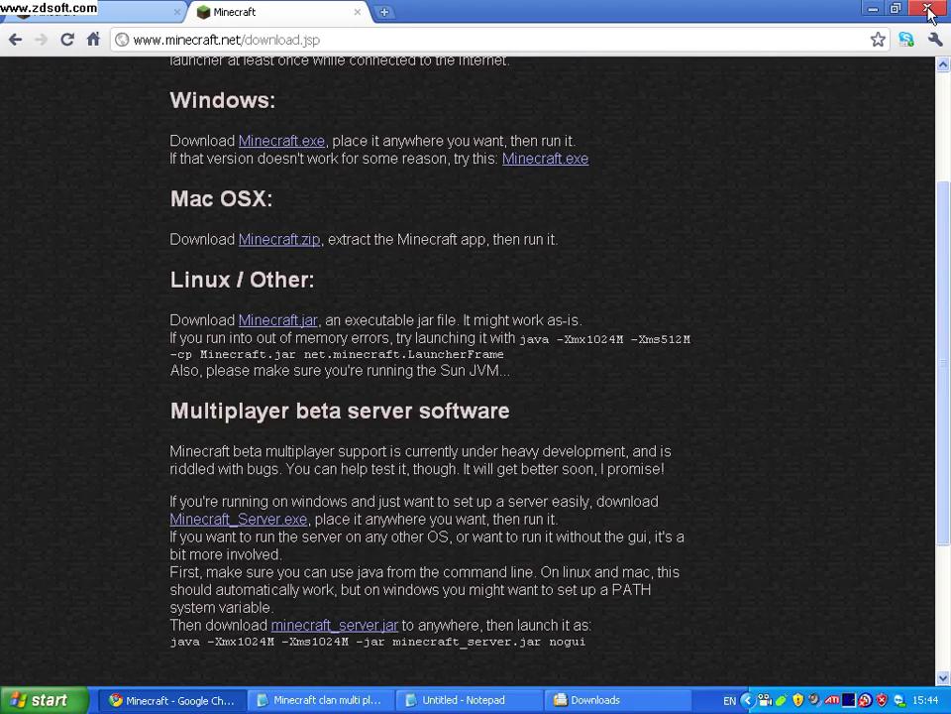
click(872, 12)
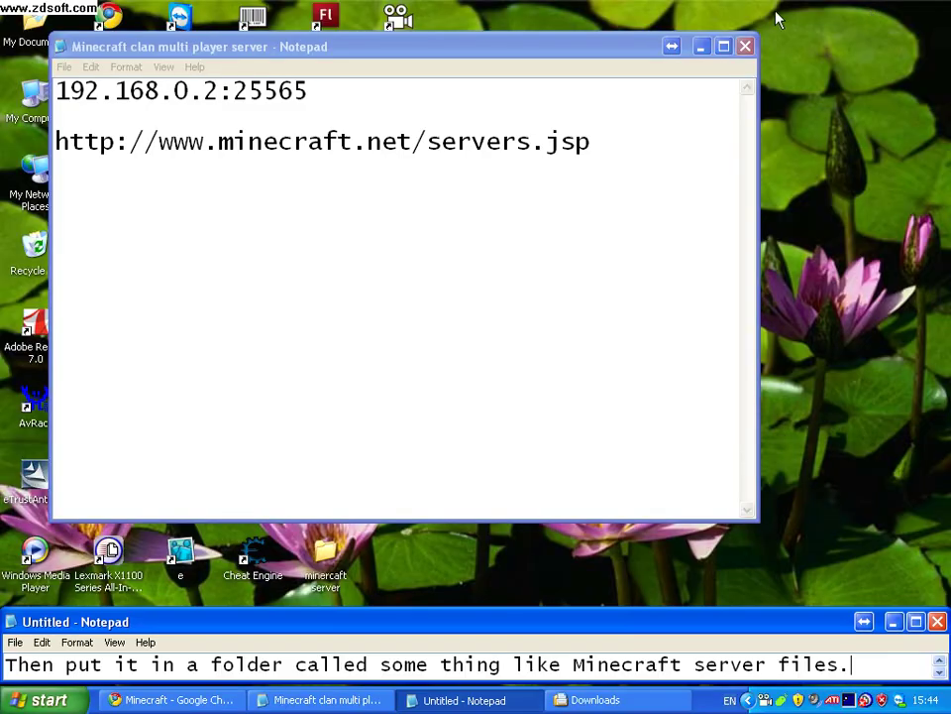
Hide the notes and paste the Minecraft_Server file onto the desktop.
click(701, 48)
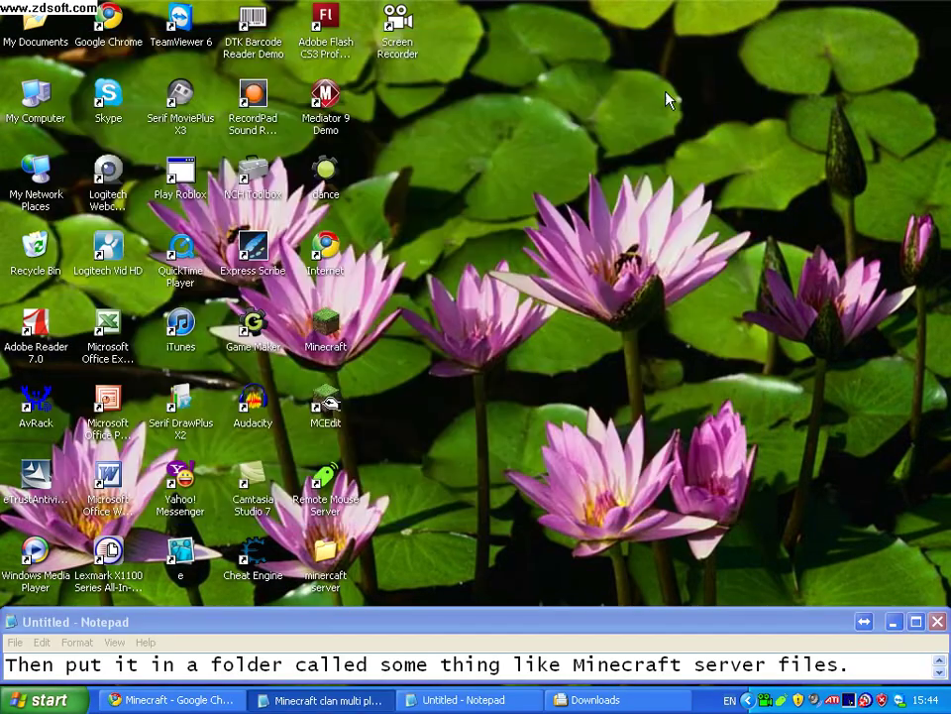
right_click(575, 182)
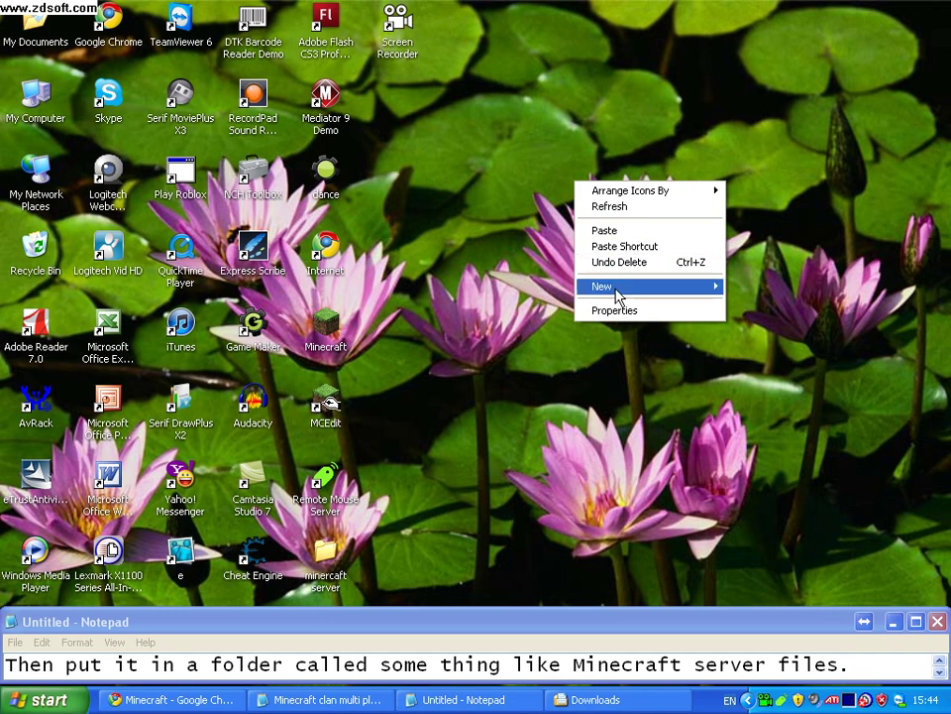
click(607, 233)
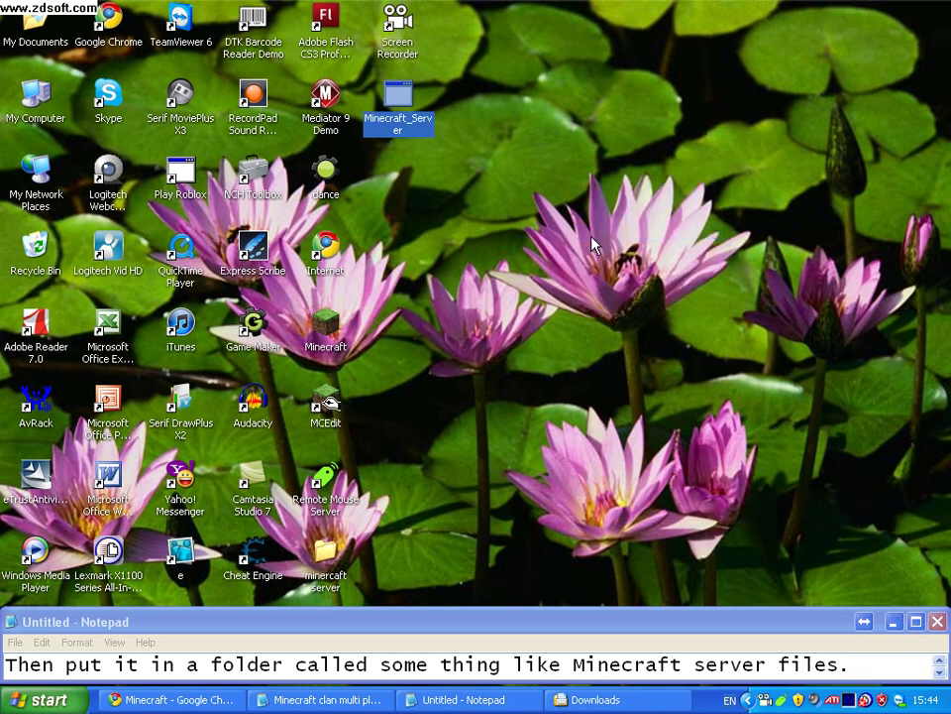
Create a desktop folder named 'Minecraft server files' and move Minecraft_Server into it.
right_click(592, 245)
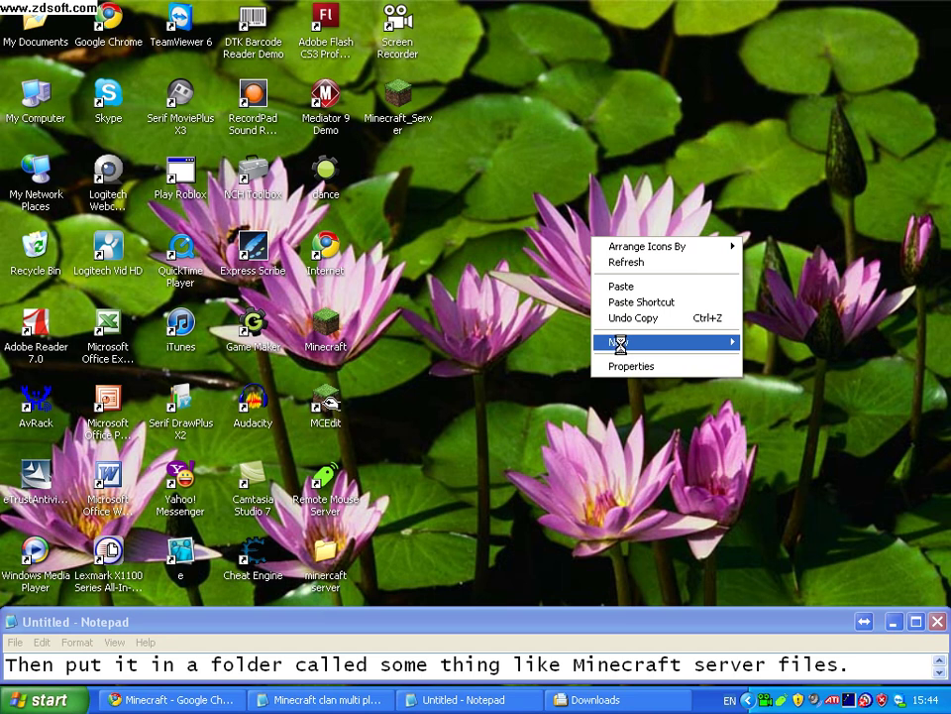
mouse_move(618, 342)
click(840, 347)
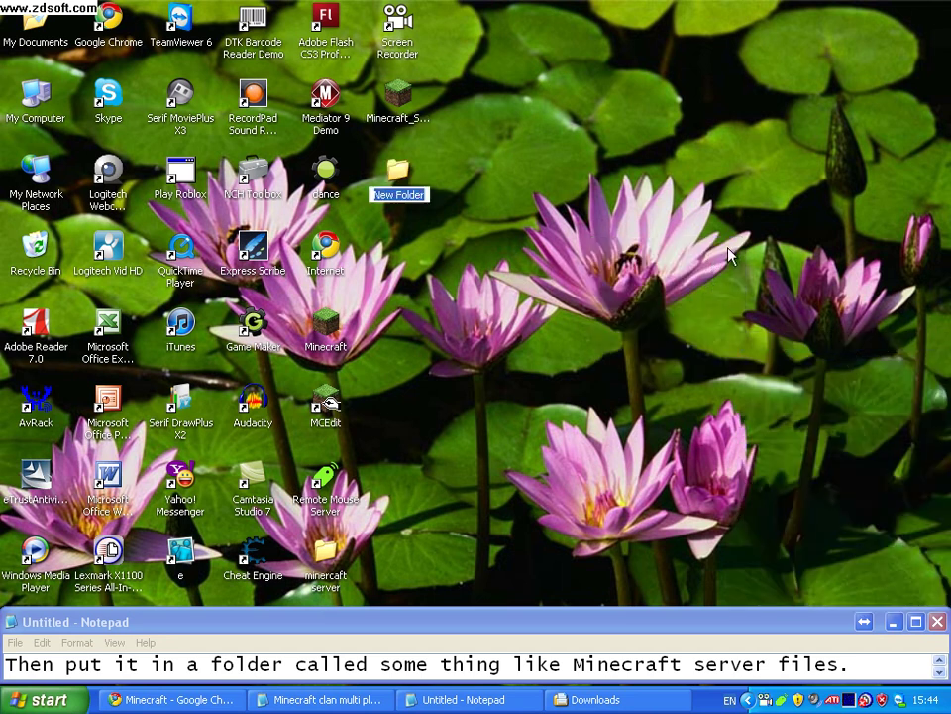
text(Mi)
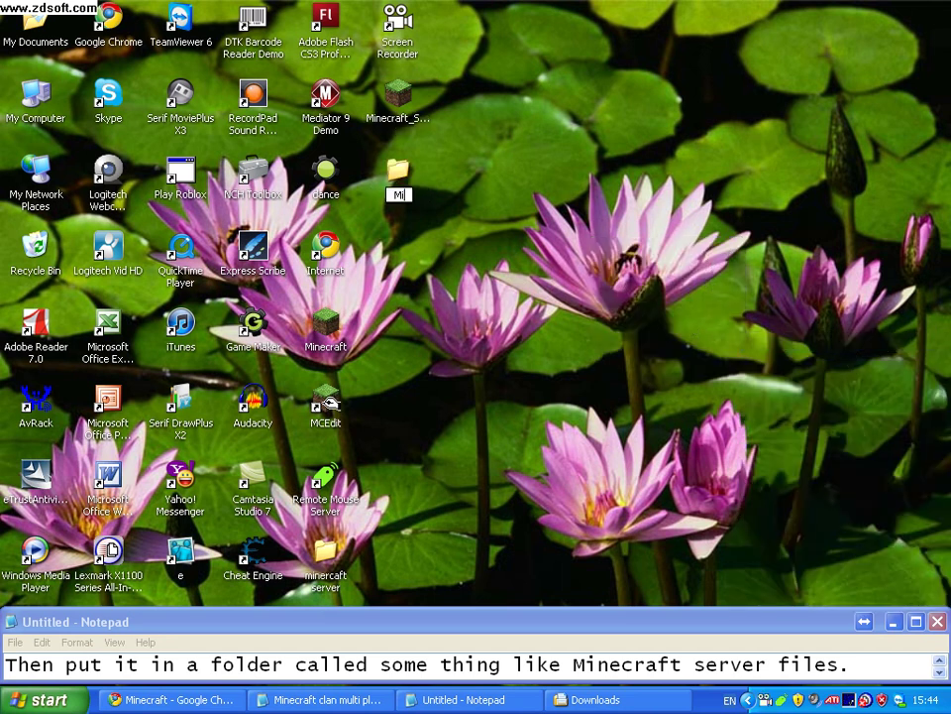
text(necraft server files)
key(Return)
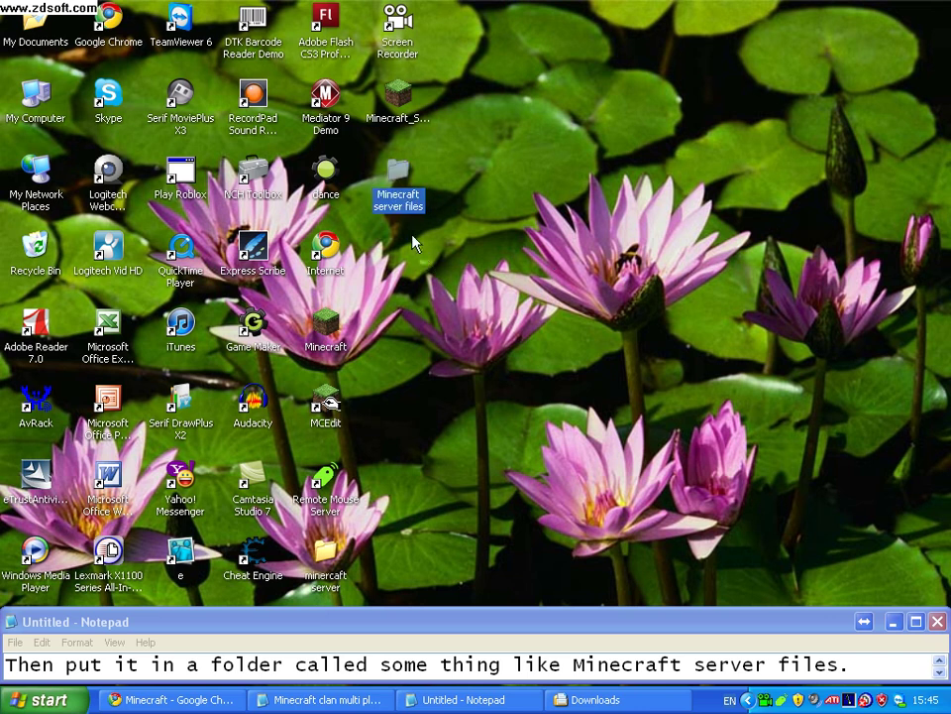
drag(397, 103, 398, 186)
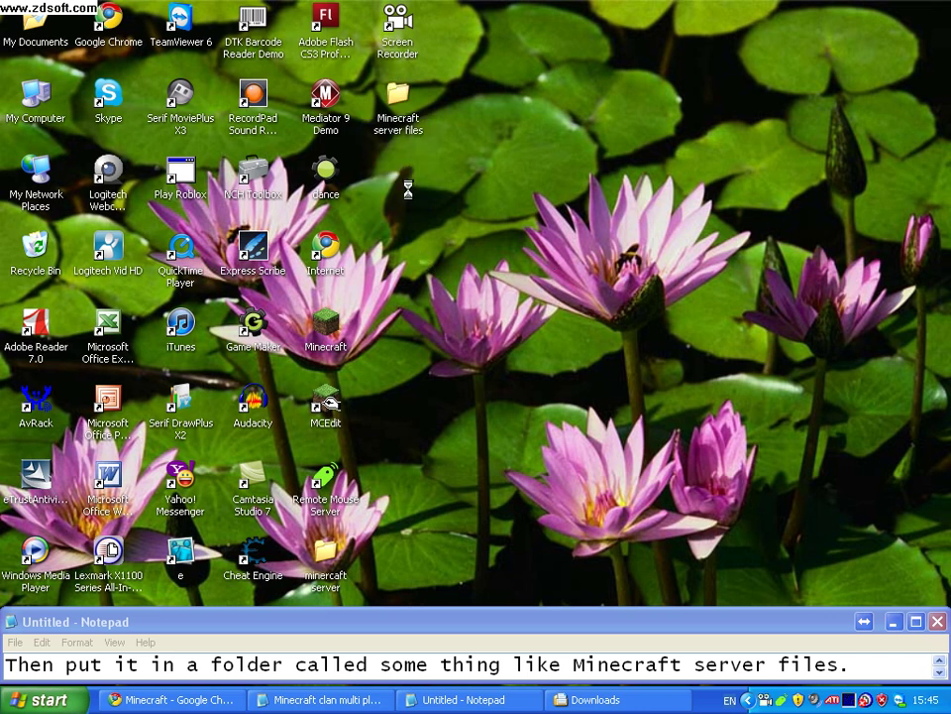
Replace the note with 'Ok now you need to run the software'.
click(891, 673)
key(ctrl+a)
key(BackSpace)
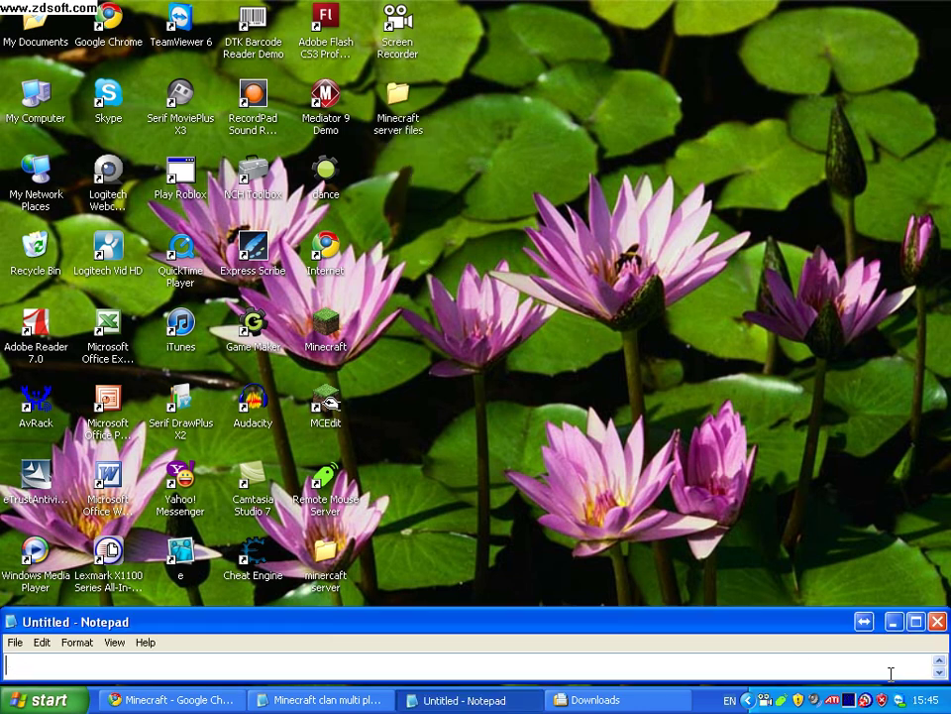
text(Ok  now)
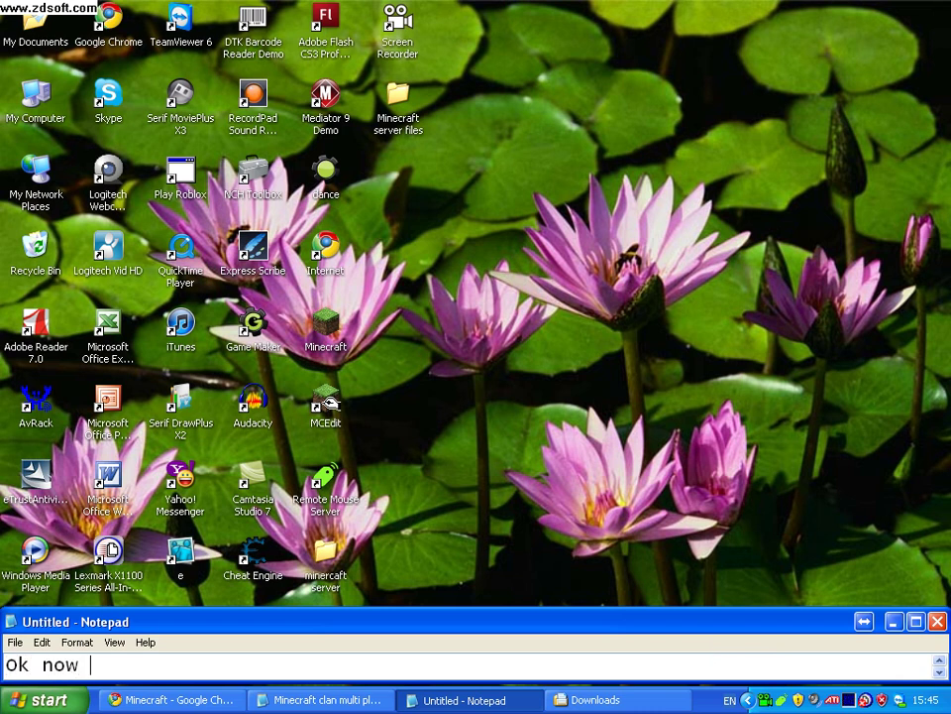
text( you need to ru)
key(BackSpace)
text(now y)
key(BackSpace)
text(the software)
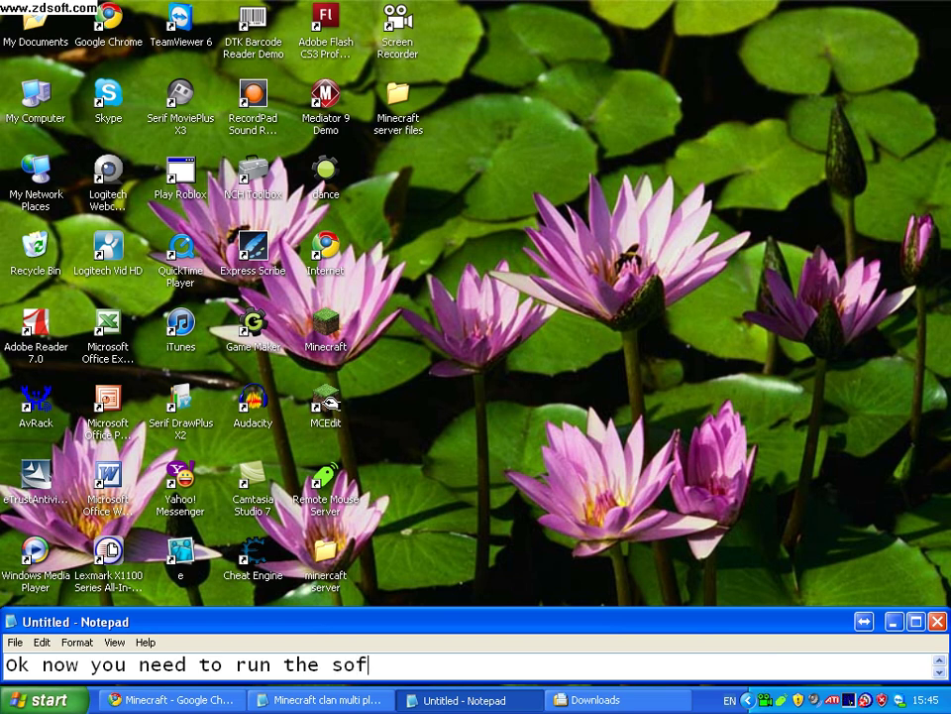
Open the Minecraft server files folder, close Downloads, and run Minecraft_Server past the security warning.
double_click(404, 99)
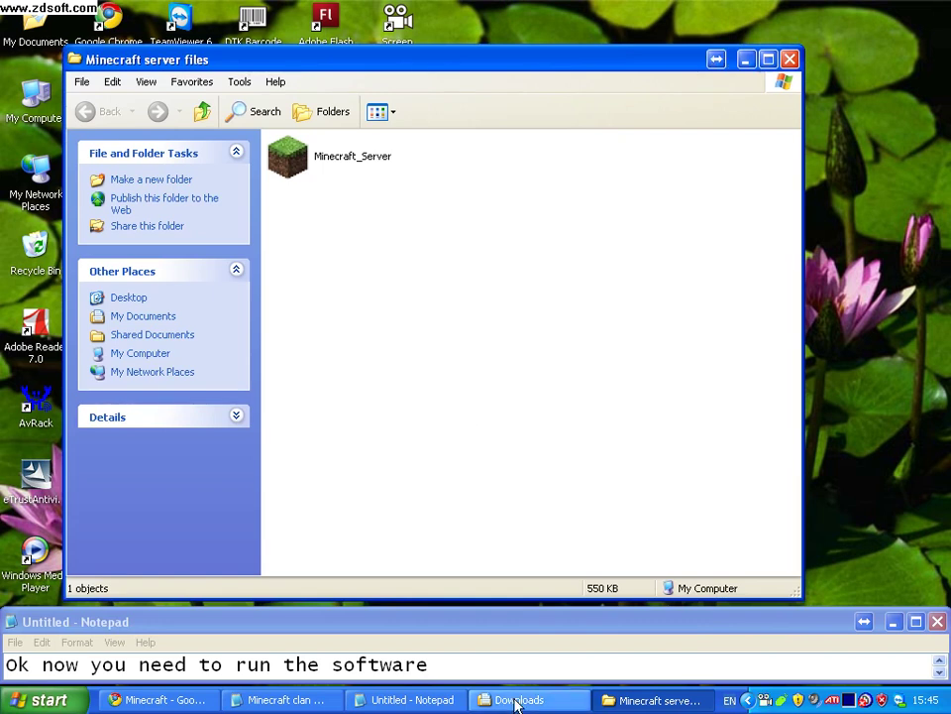
click(514, 703)
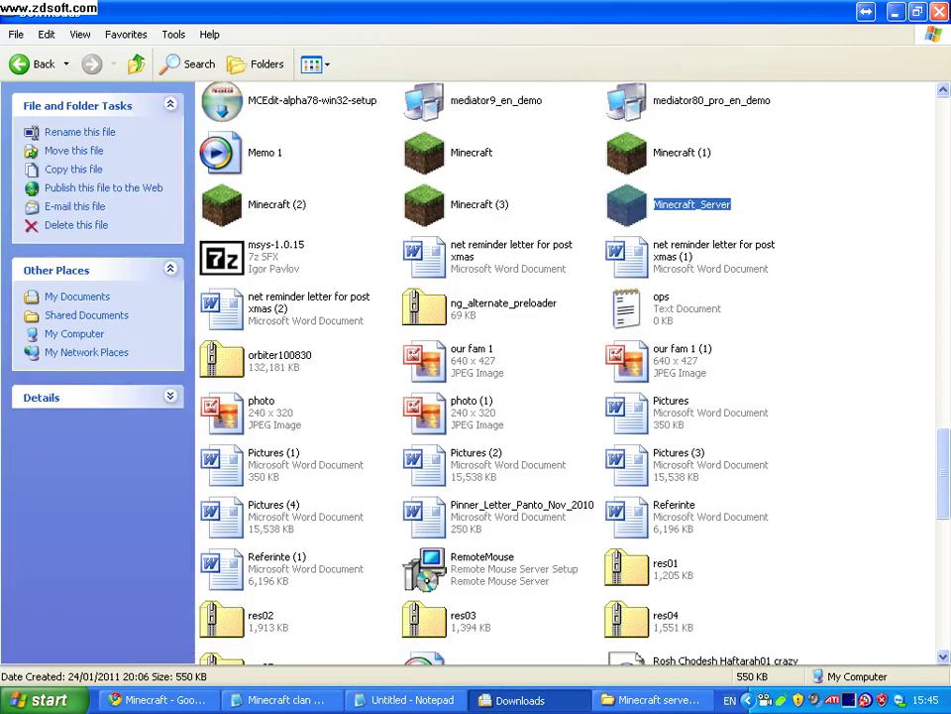
click(938, 11)
double_click(285, 165)
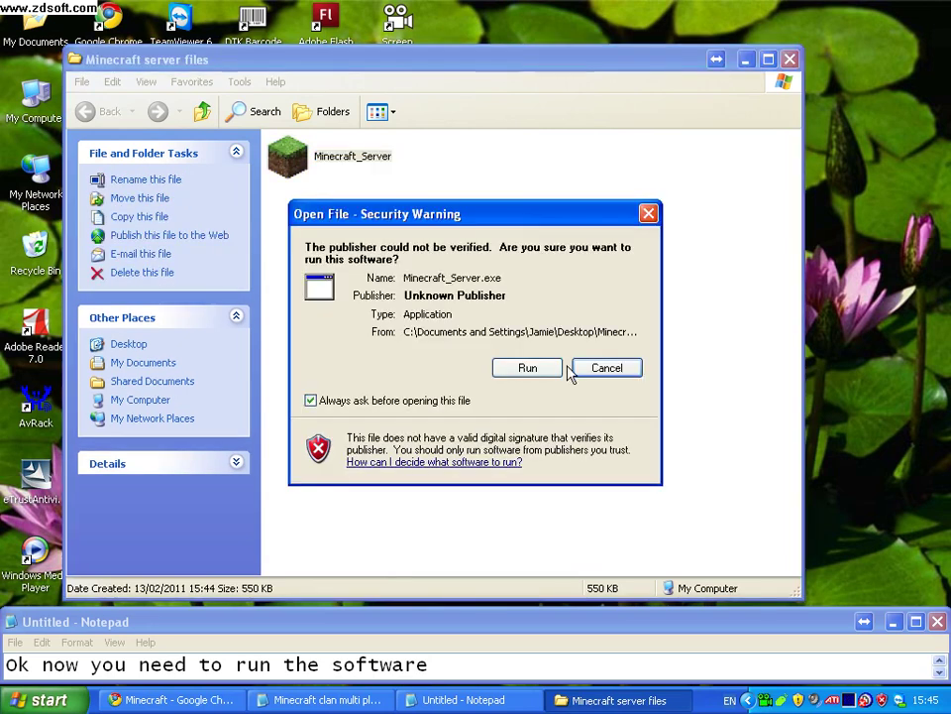
click(556, 368)
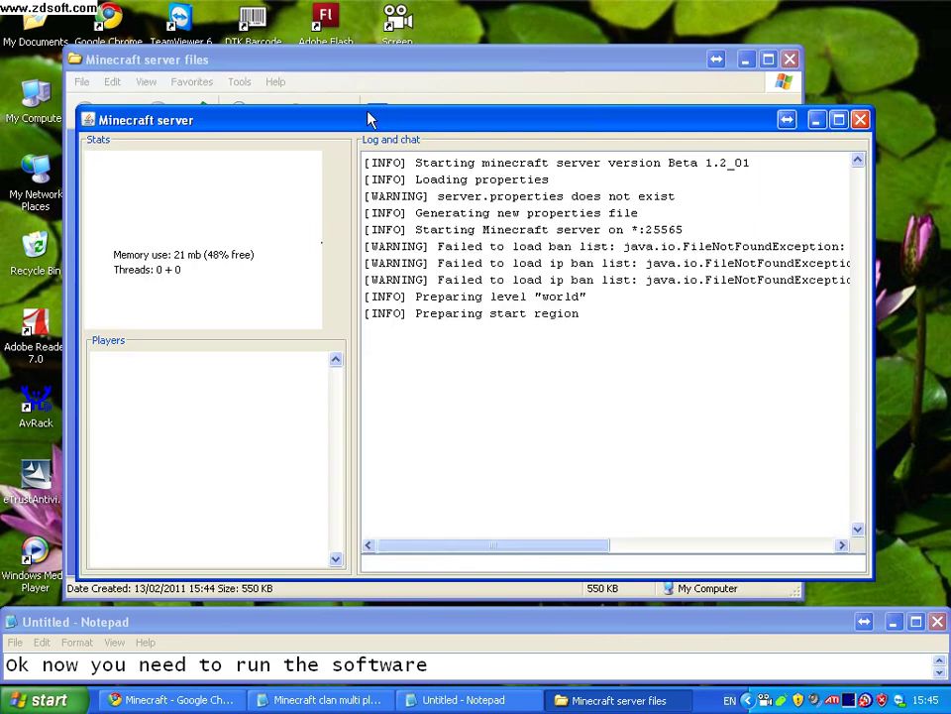
Nudge the server window into place and rewrite the note to say let it create the files.
drag(368, 119, 355, 109)
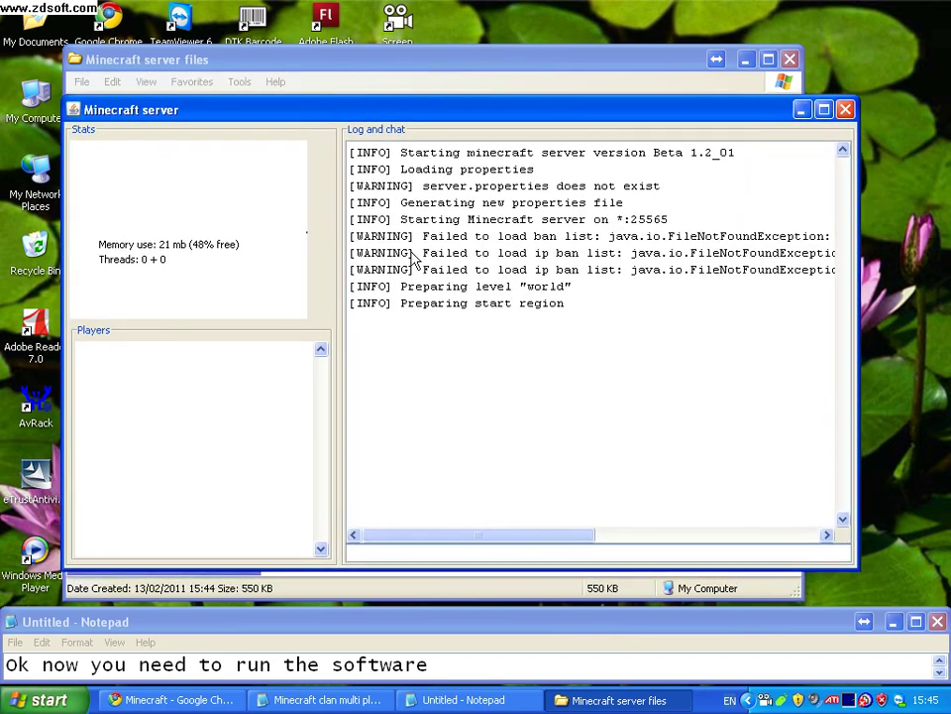
click(441, 663)
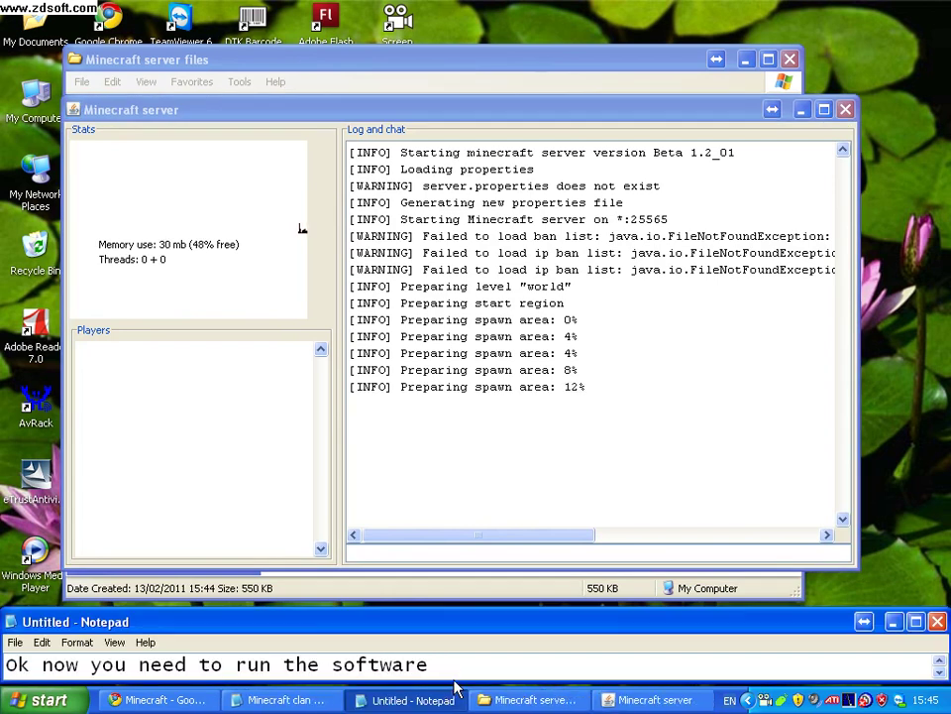
key(ctrl+a)
key(BackSpace)
text(Let ti)
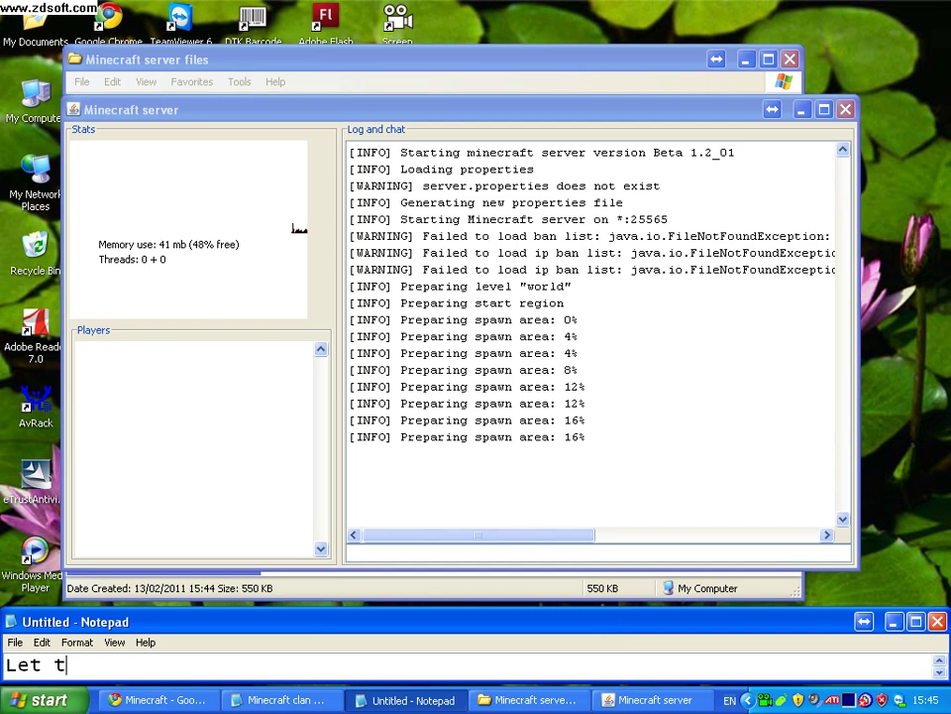
key(BackSpace)
text(it crea)
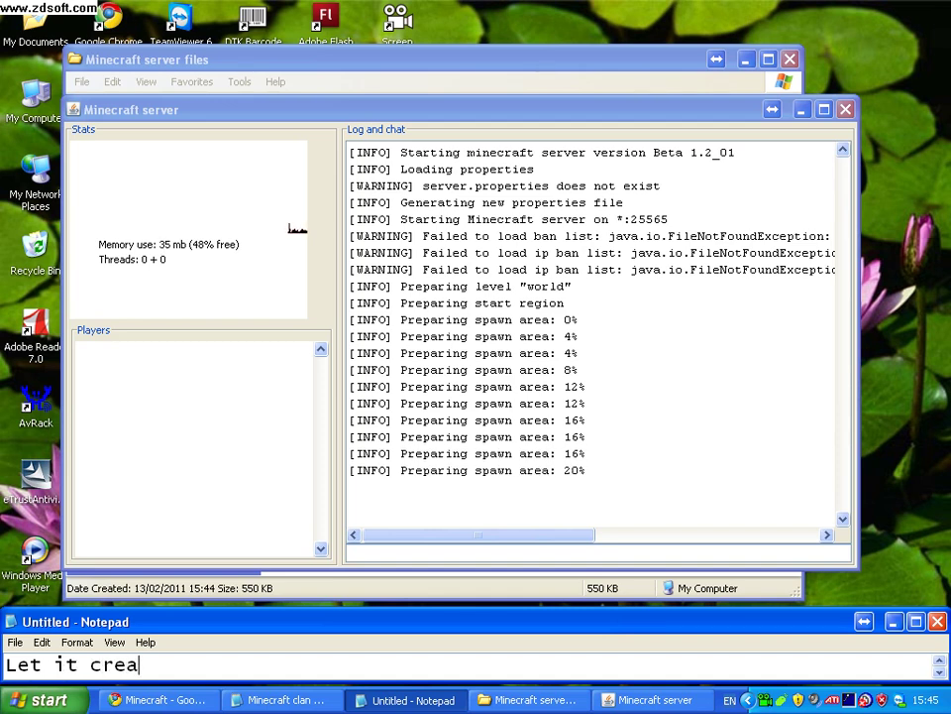
text(t the)
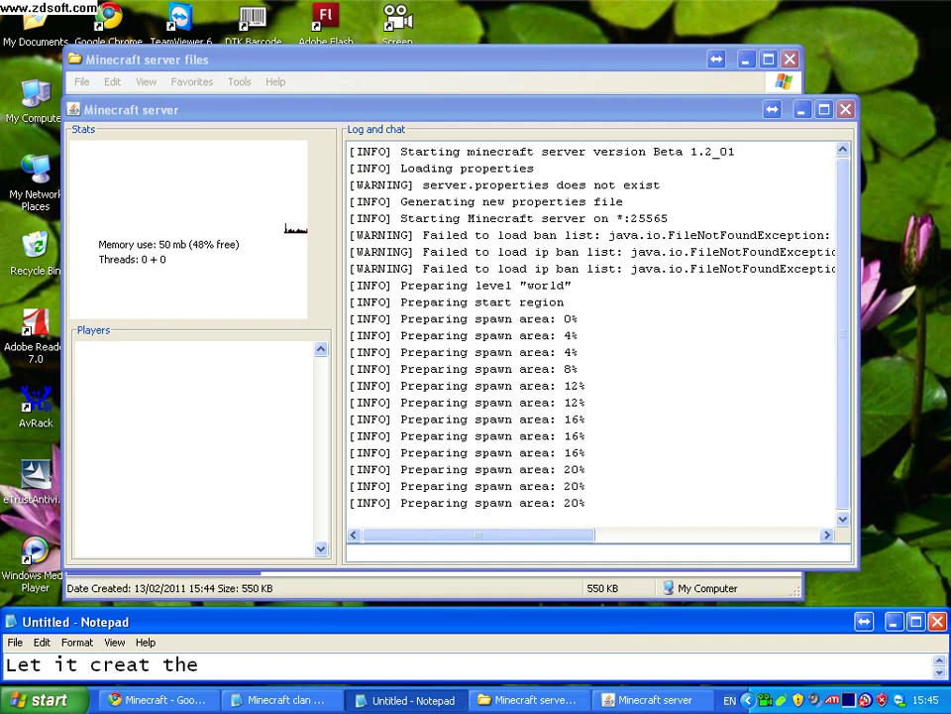
text( files)
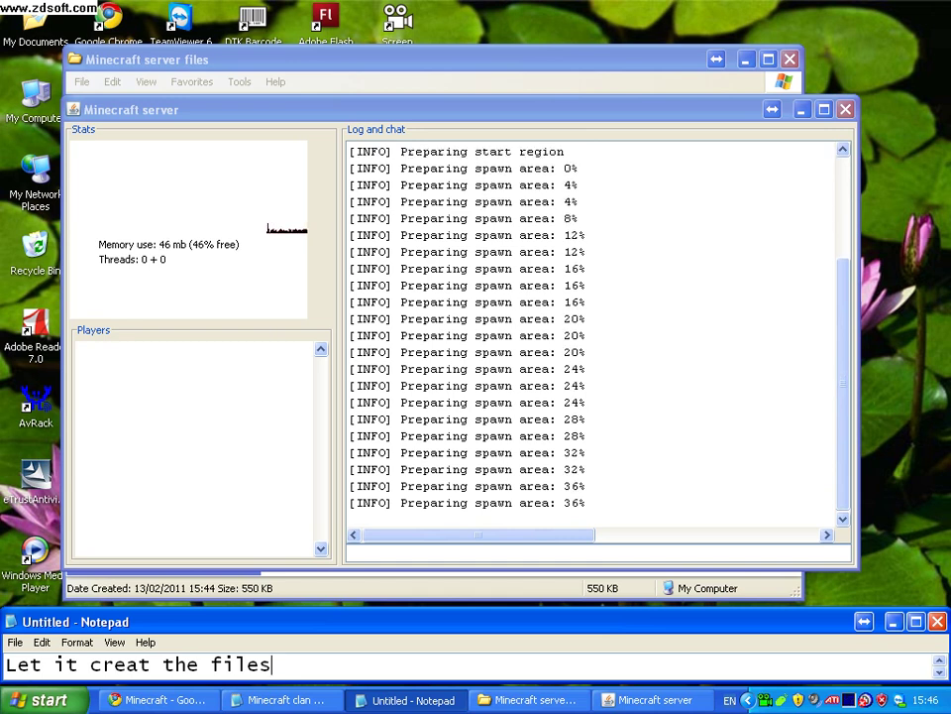
text(......)
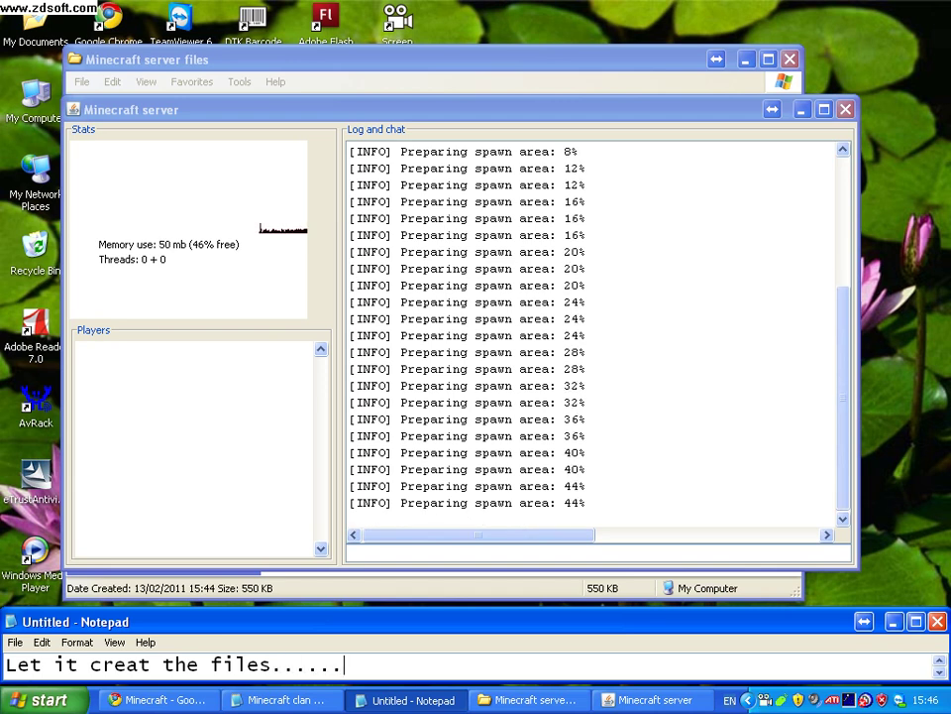
Change the note to 'well after this you need to setup a port for the server', then 'so what you have to do is ..'.
key(ctrl+a)
key(BackSpace)
text(we)
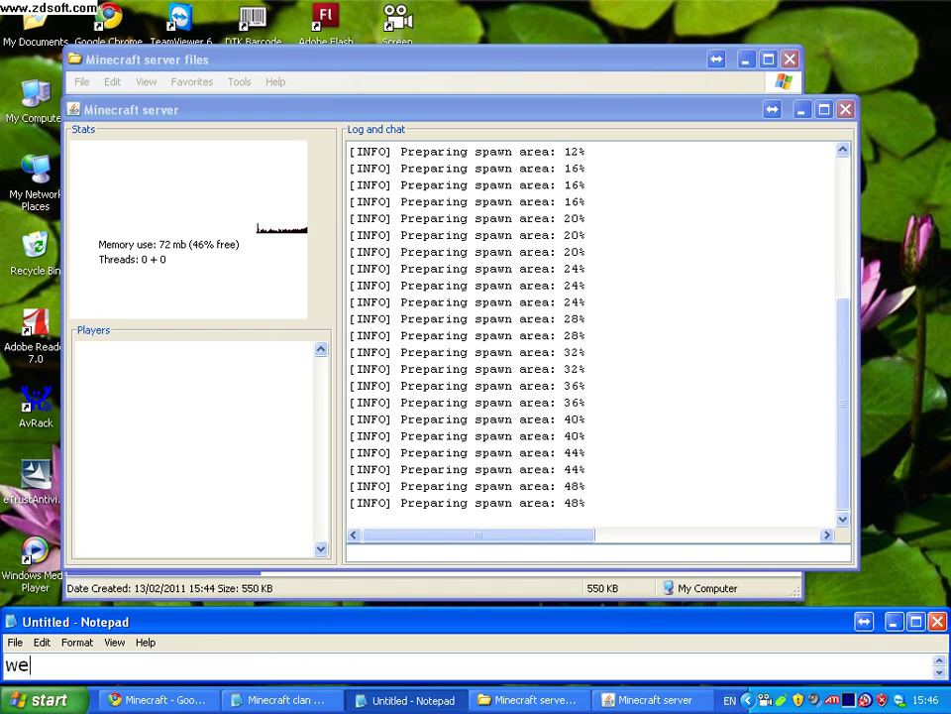
text(ll a)
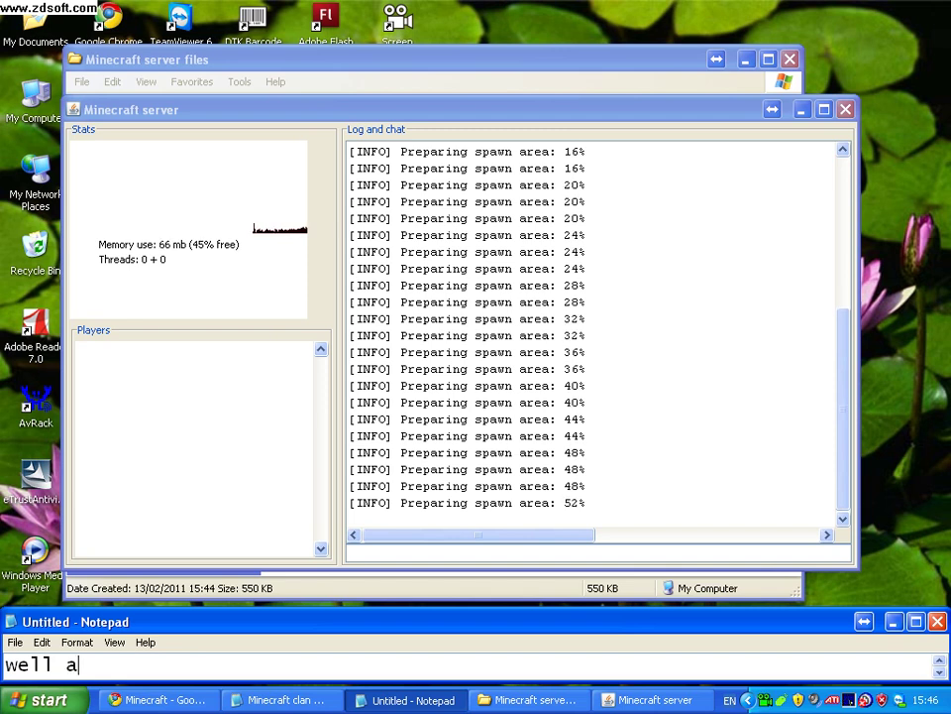
text(fter this y)
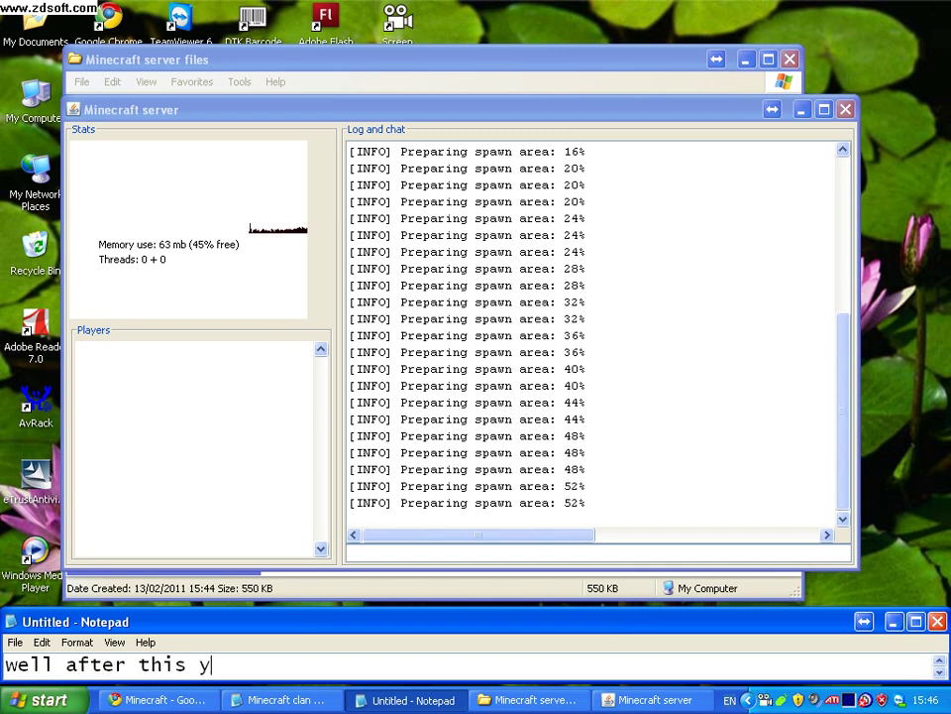
text(ou need to )
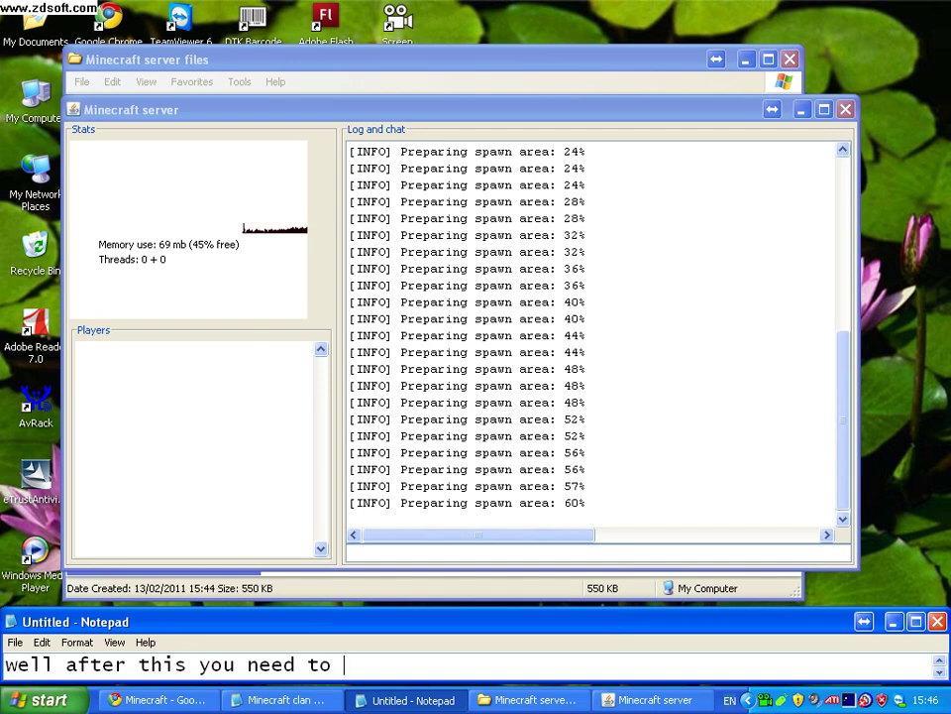
text(setup )
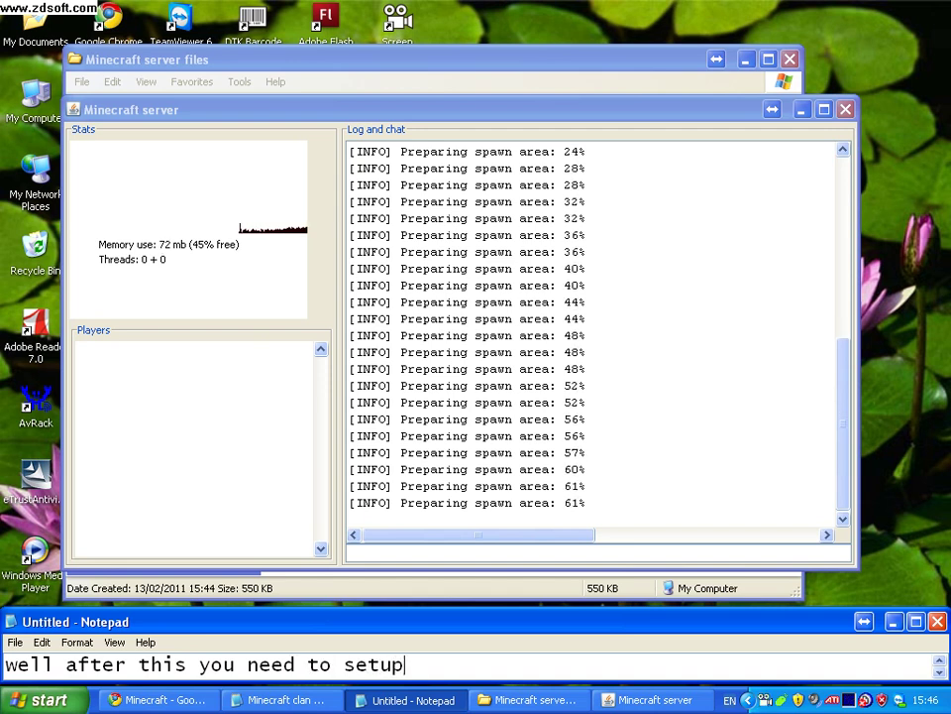
text(a port for the)
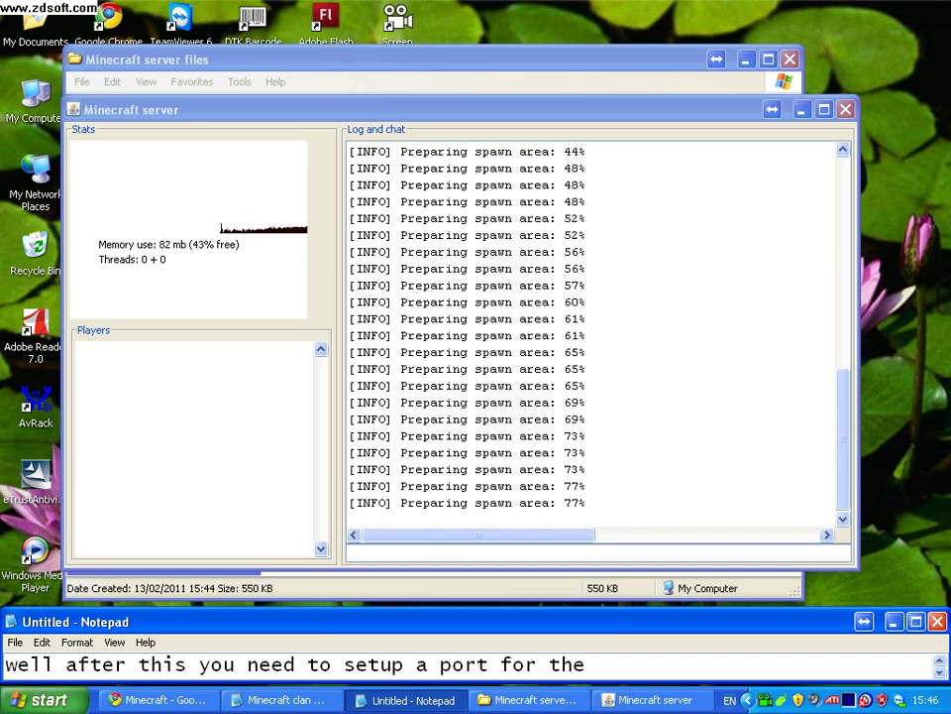
text(server)
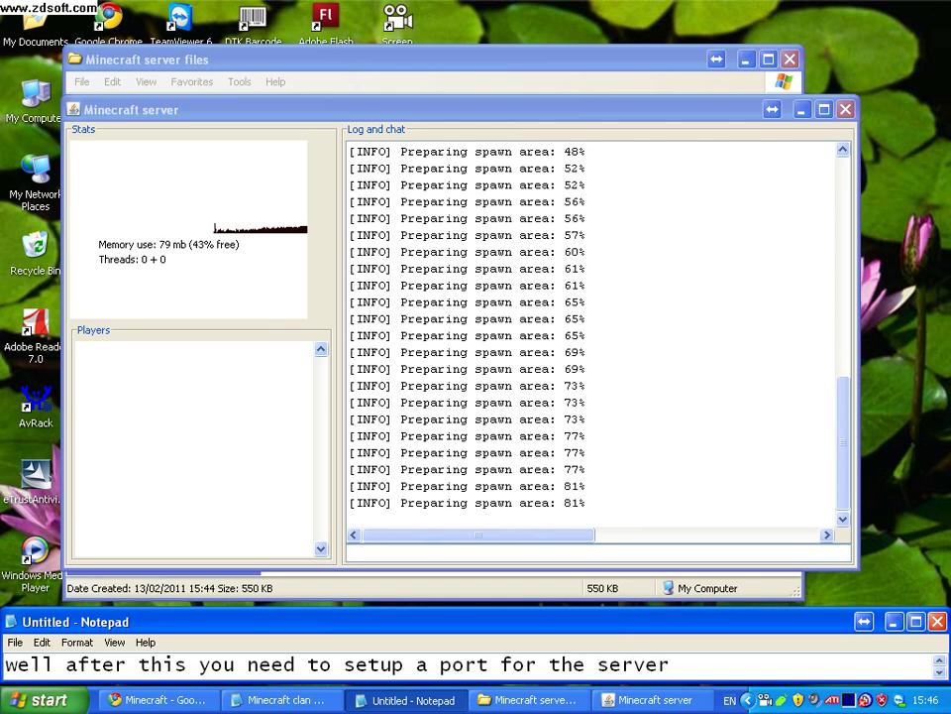
key(ctrl+a)
key(BackSpace)
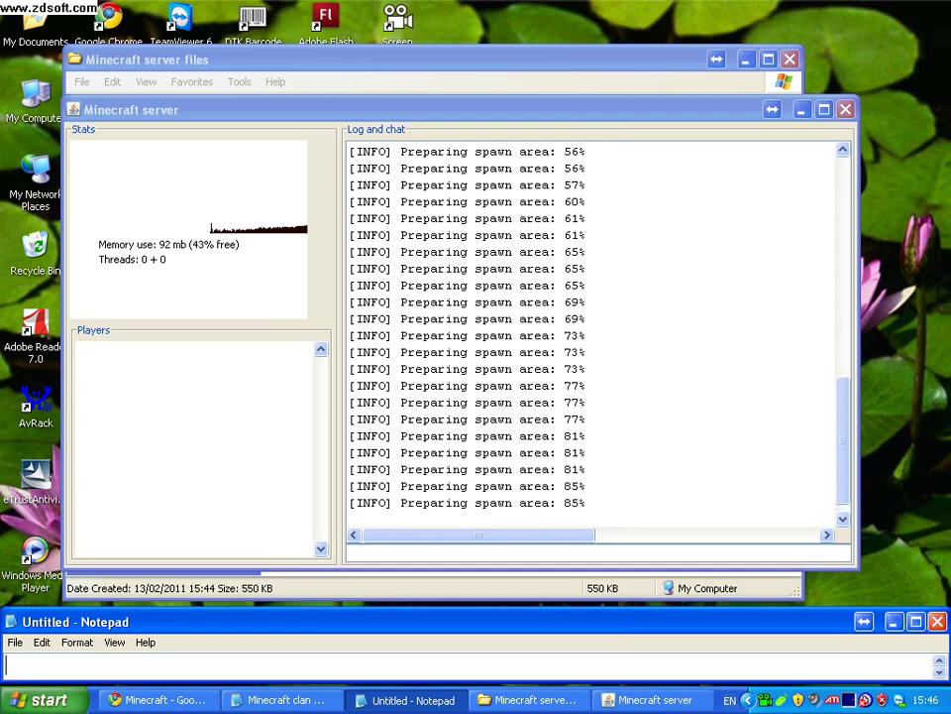
text(so wh)
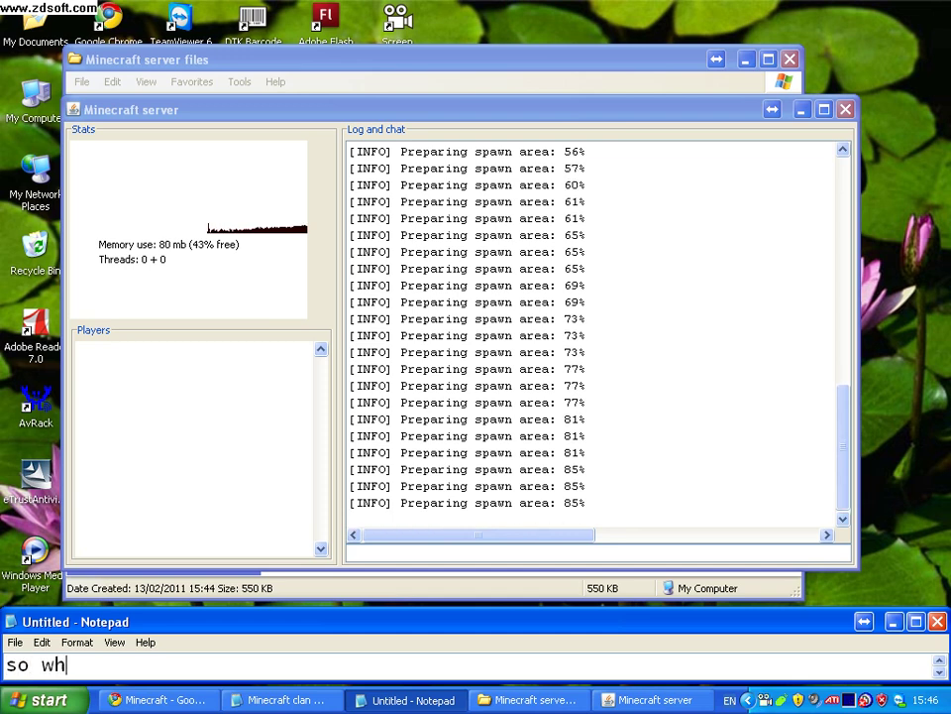
text(at you have to do is)
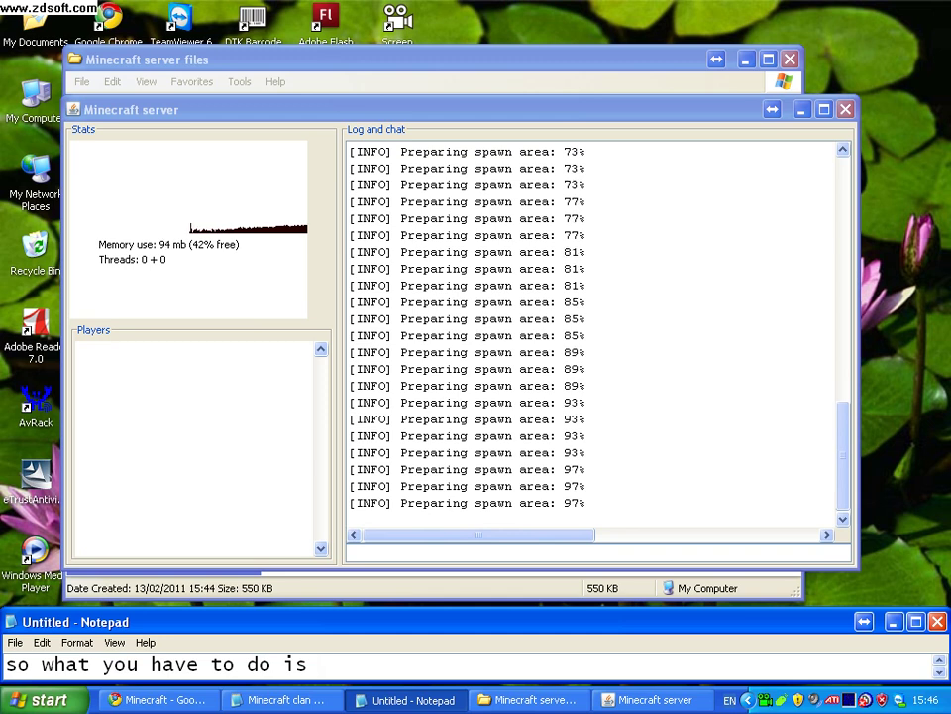
text( ..)
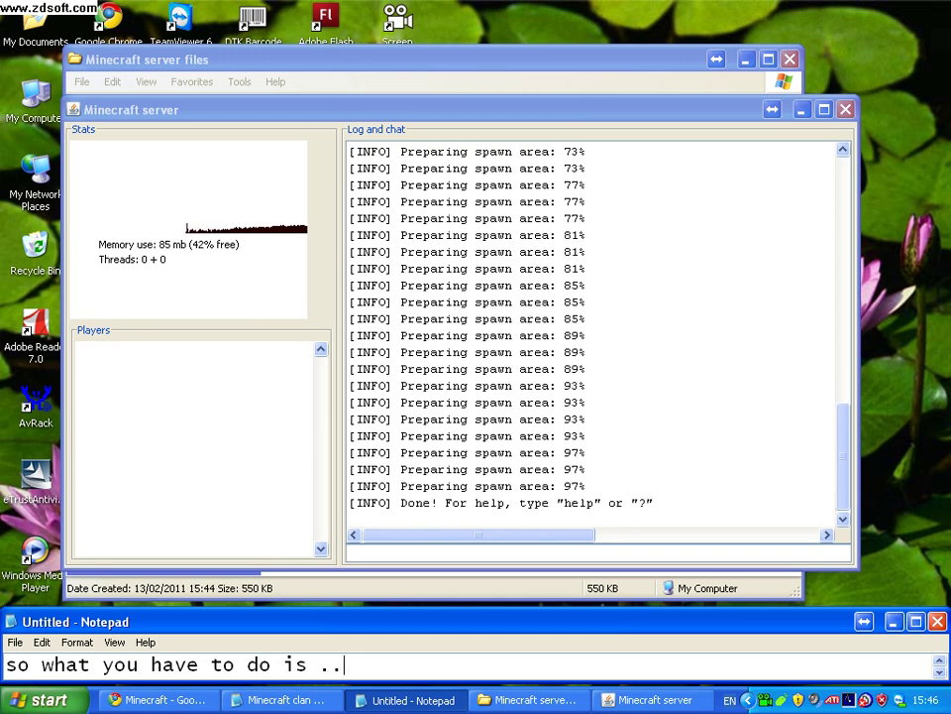
Replace the note text with 'just watch me'.
key(ctrl+a)
key(BackSpace)
text(just )
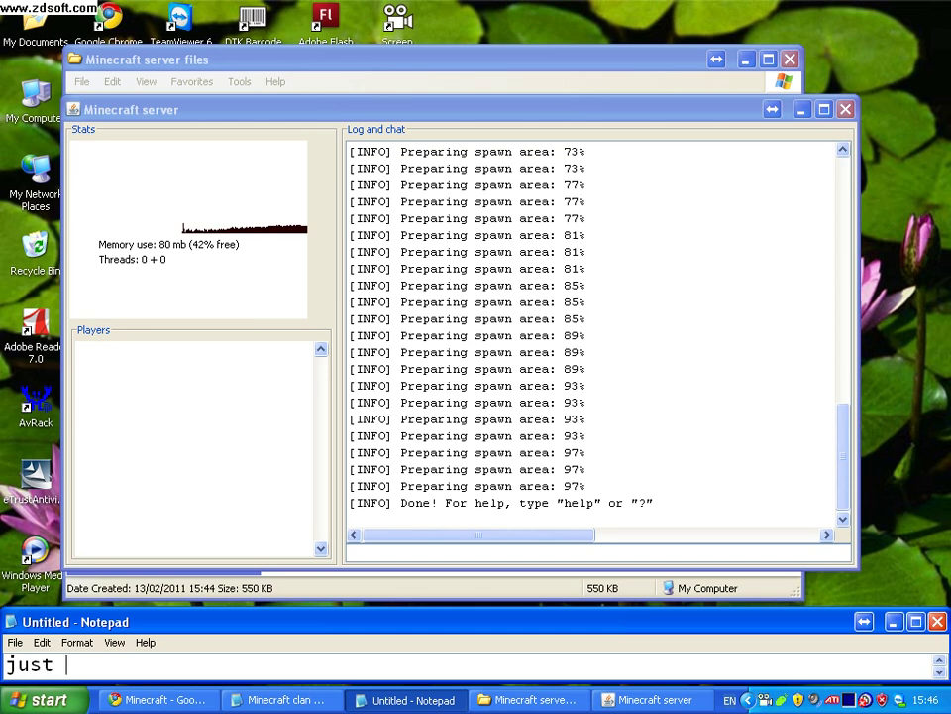
text(watch me)
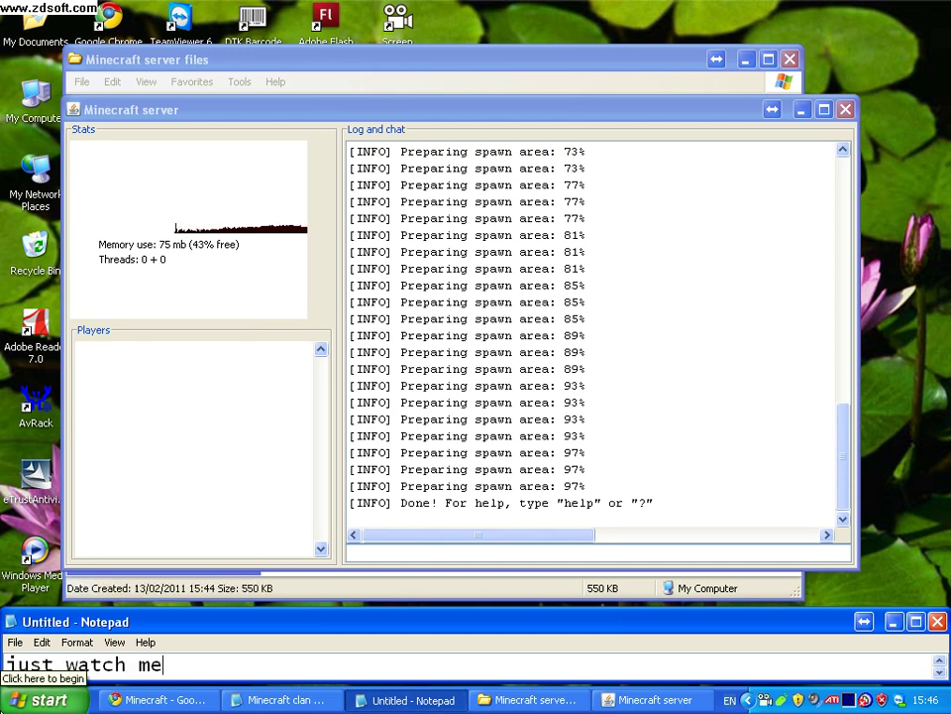
Open Start > Run... and clear its prefilled Open field.
click(40, 699)
click(245, 492)
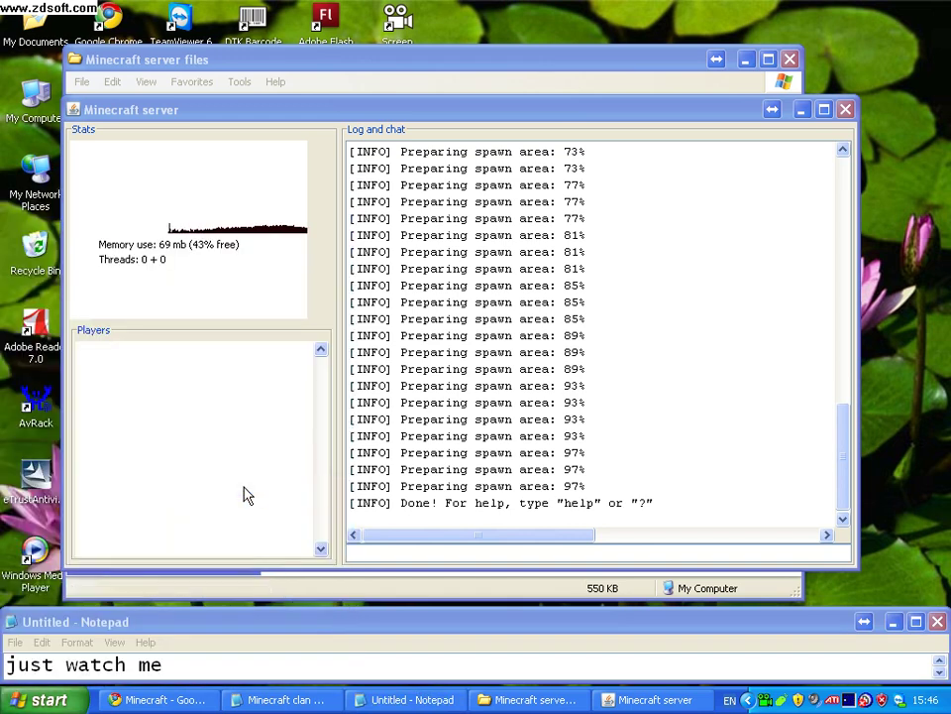
key(BackSpace)
Launch Command Prompt by entering cmd in the Run box.
text(cmd)
key(Return)
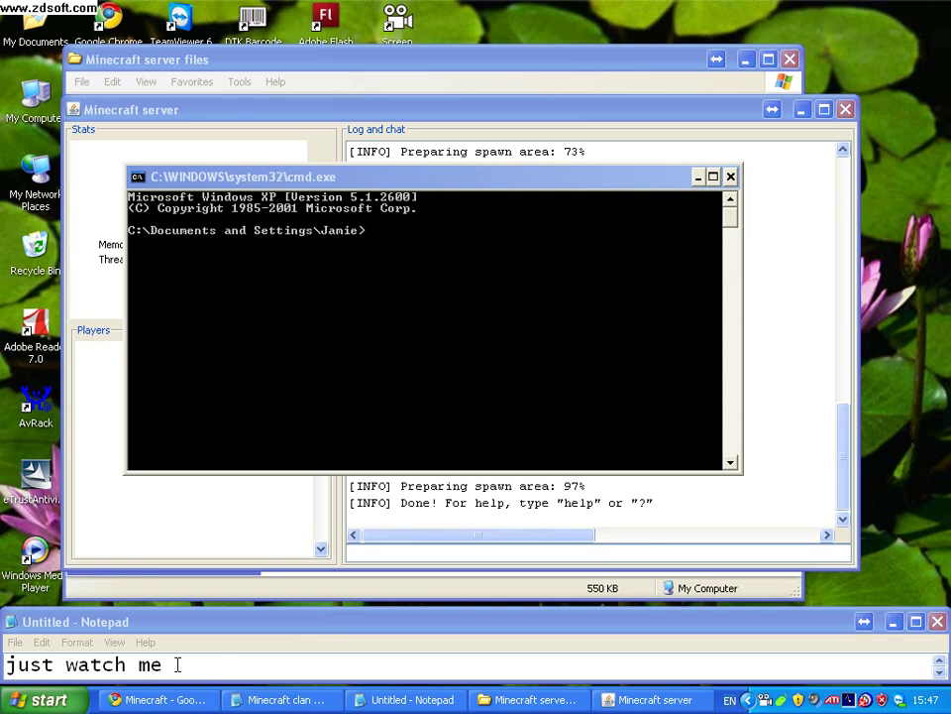
click(174, 624)
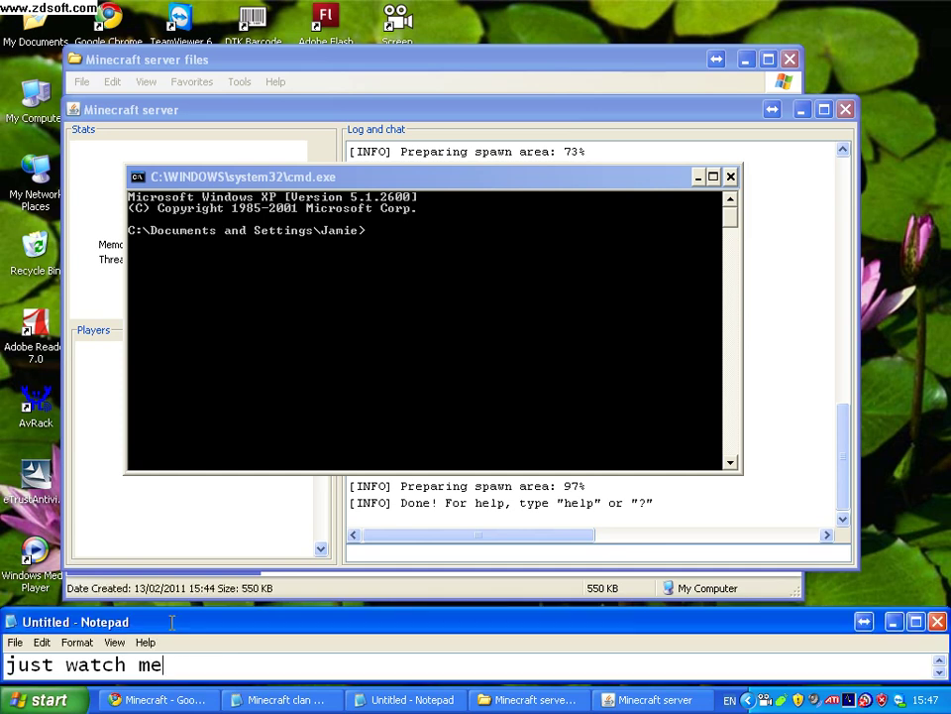
Rewrite the note to 'open up command promt or cmd and type in ipconfig' and activate Command Prompt.
text(o)
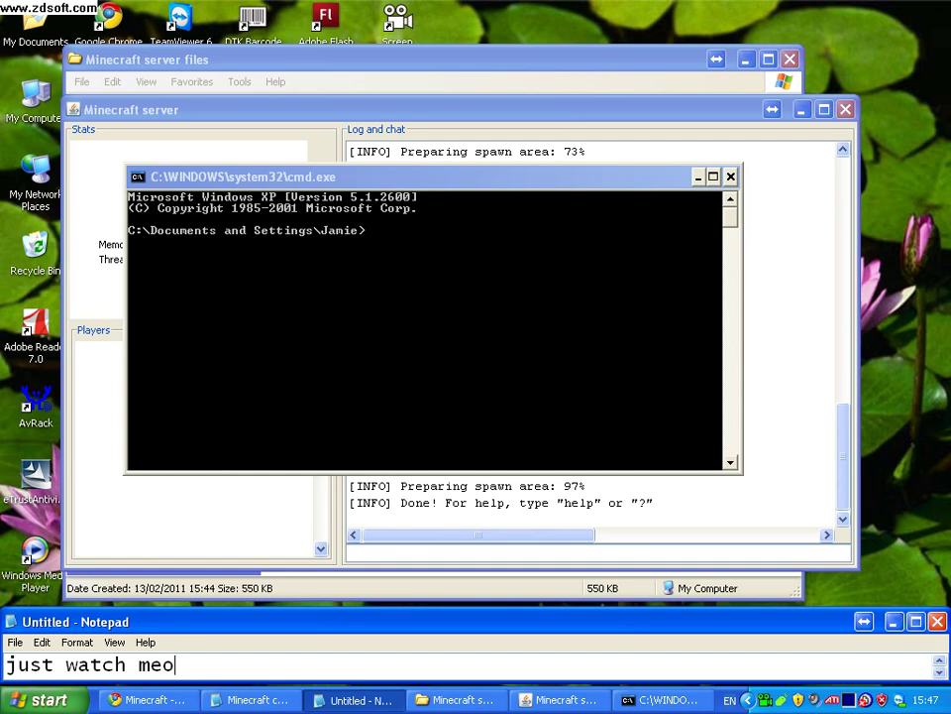
key(ctrl+a)
key(BackSpace)
text(open )
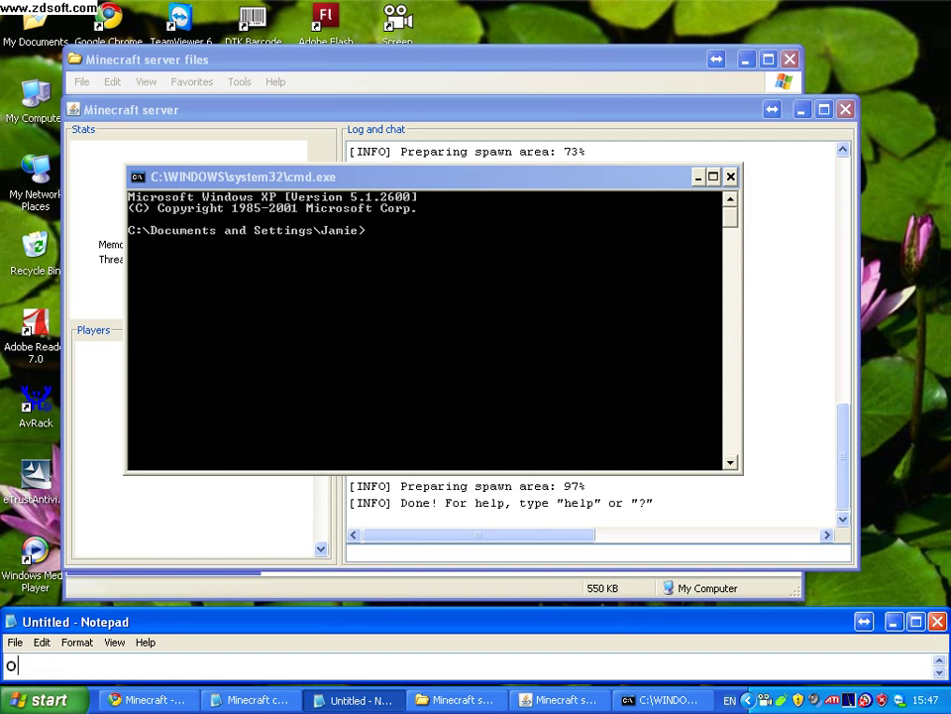
text(up c)
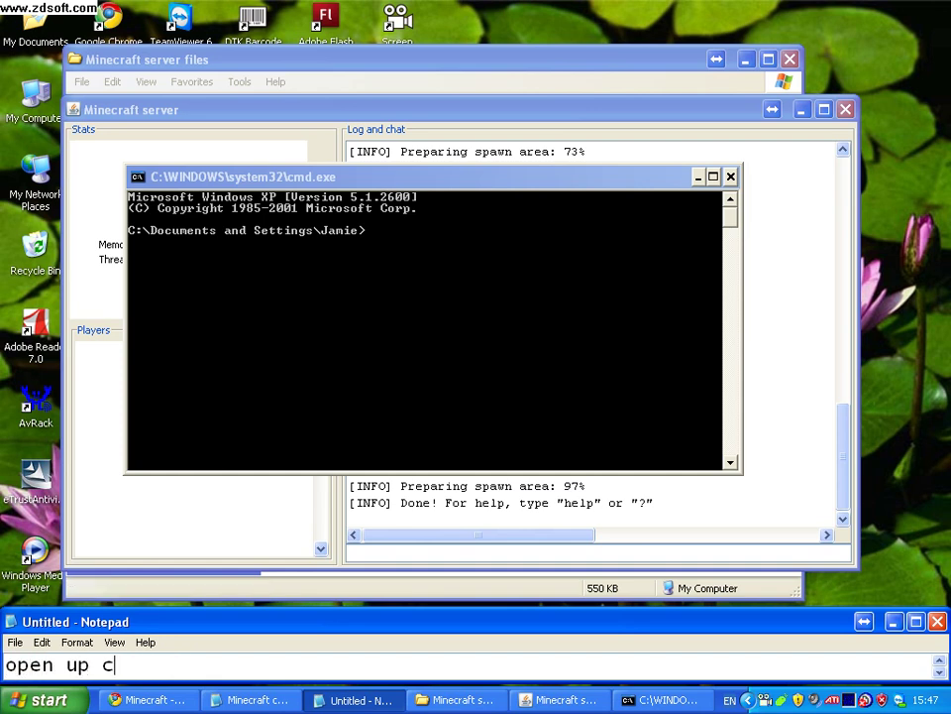
text(ommand promt)
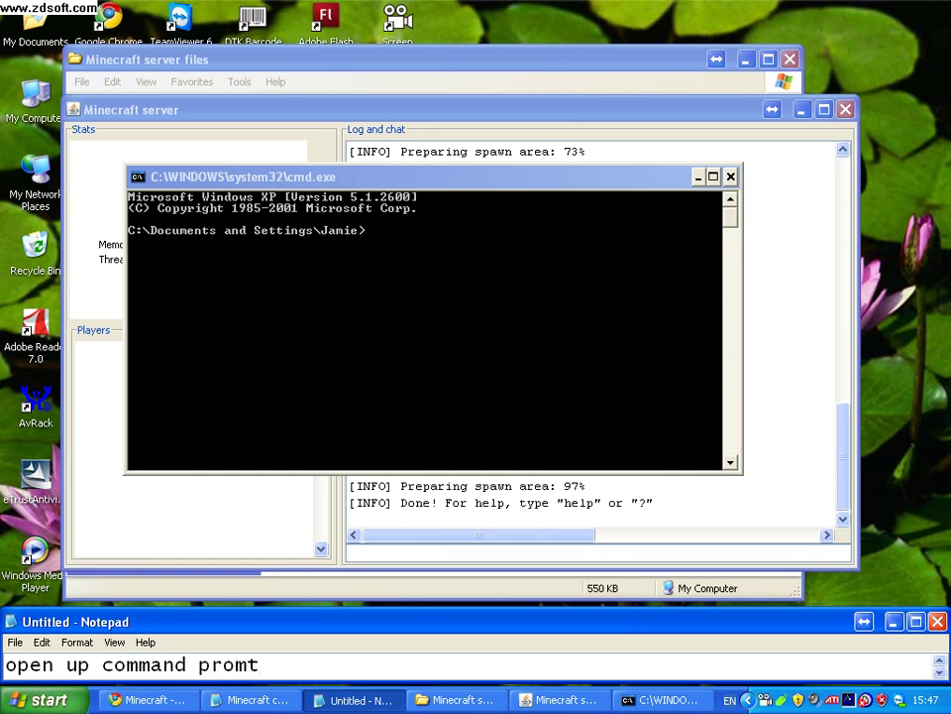
text( or cmd and)
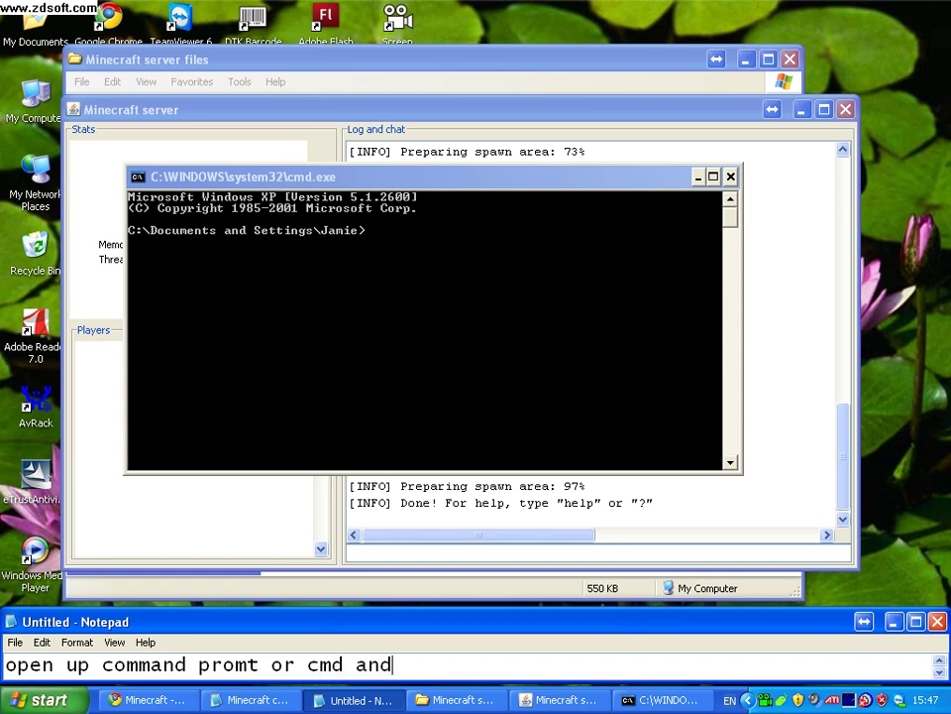
text( type in )
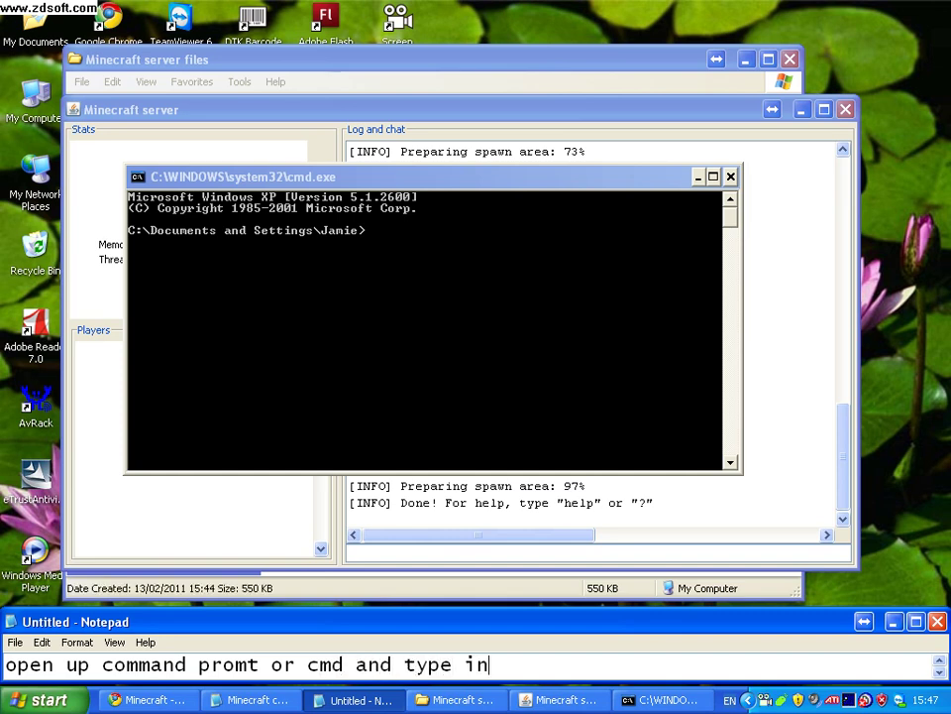
text(ipconfig)
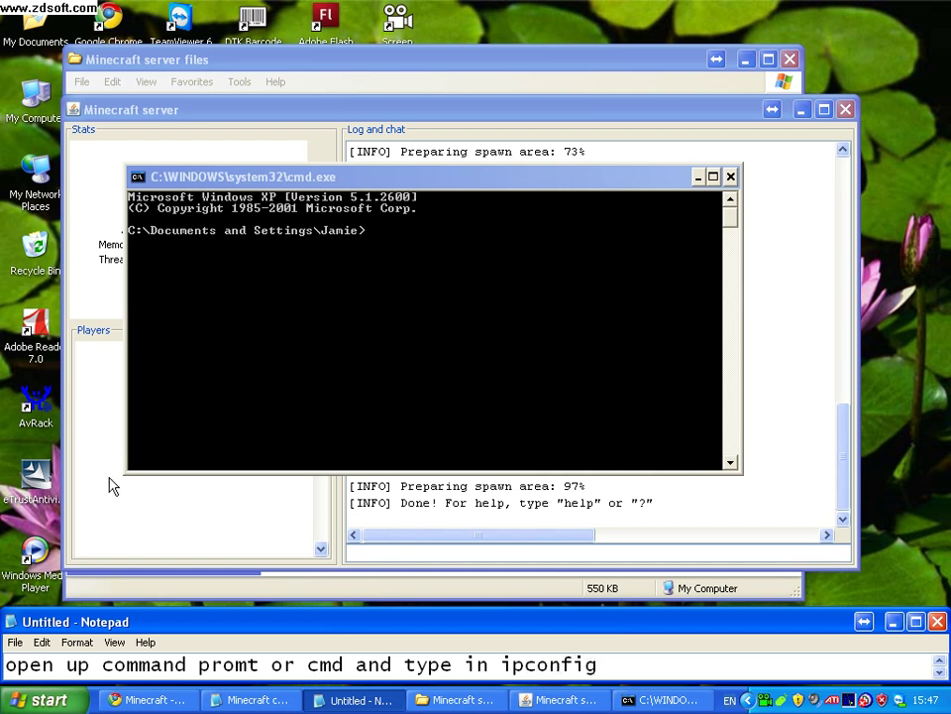
click(375, 234)
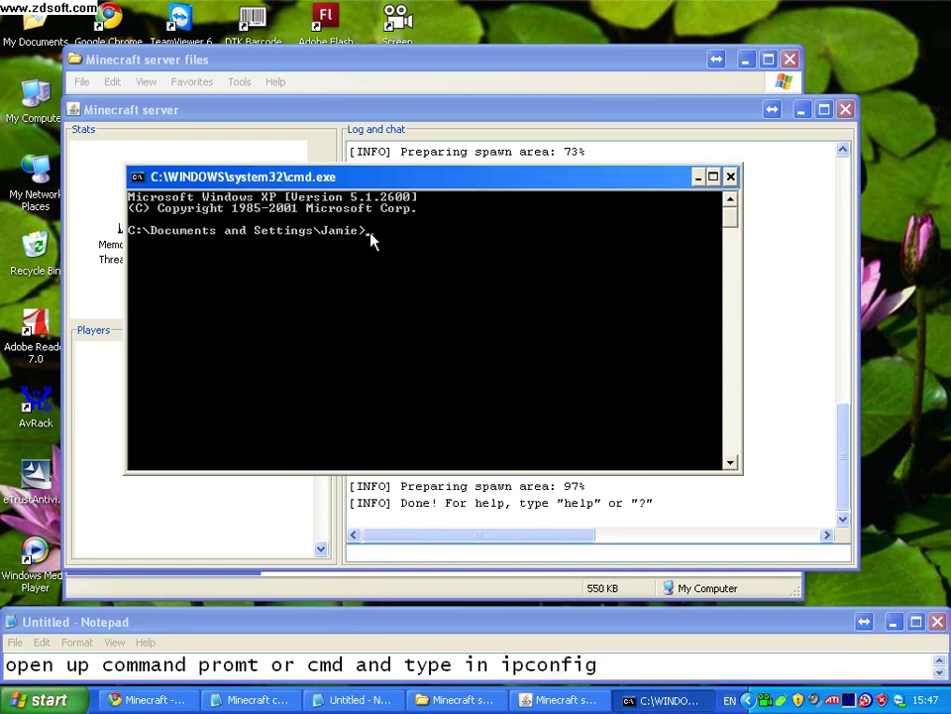
Run ipconfig and add the note line 'ok now go on the internet address bar and type in your gateway ip'.
text(ipconfig)
key(Return)
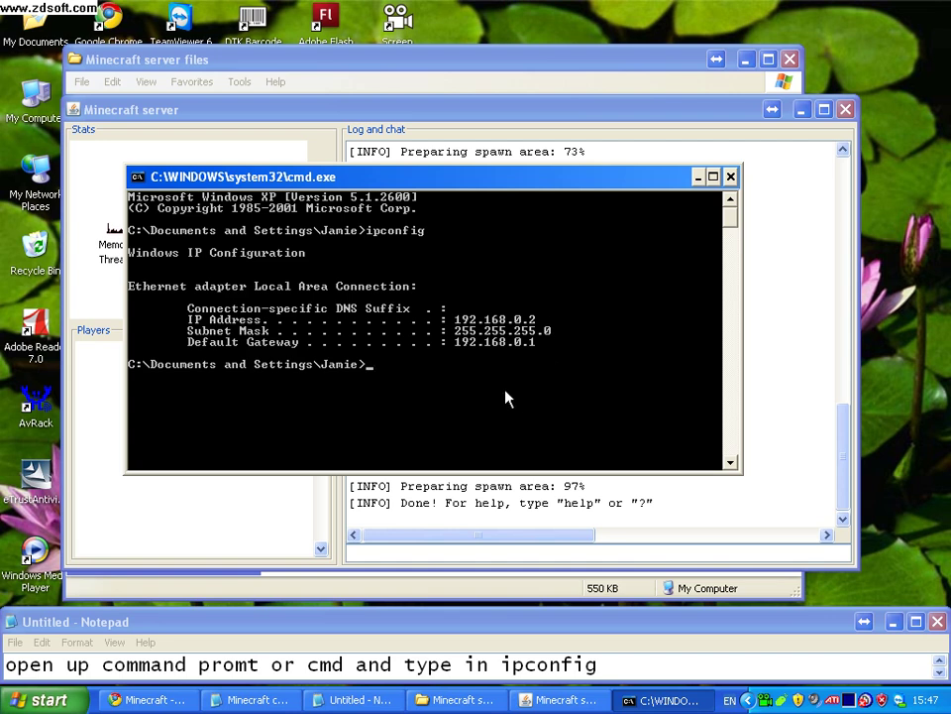
click(663, 664)
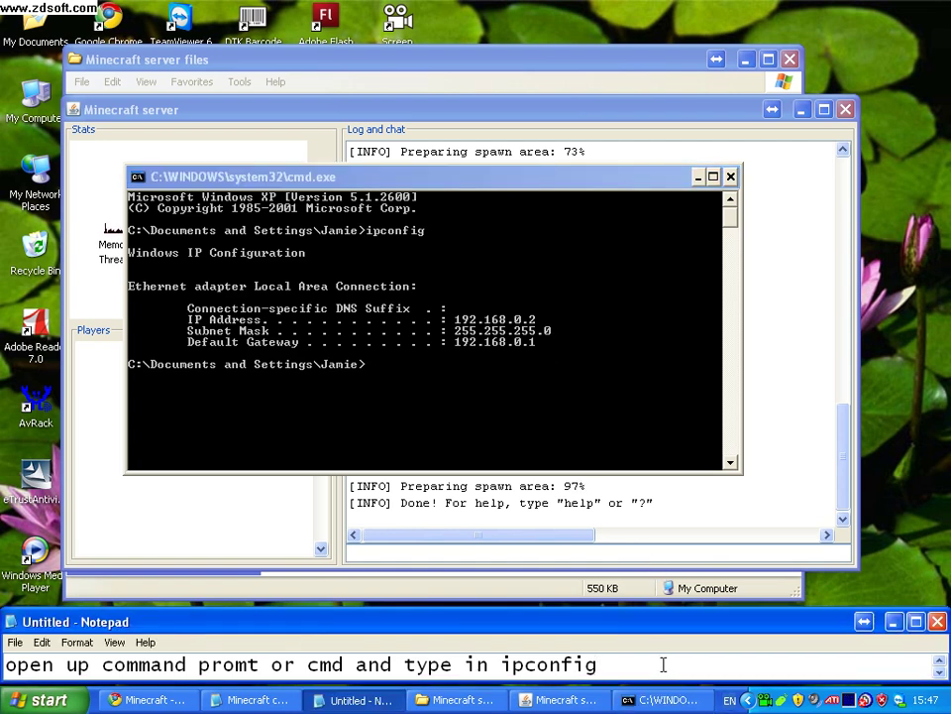
key(Return)
text(ok now)
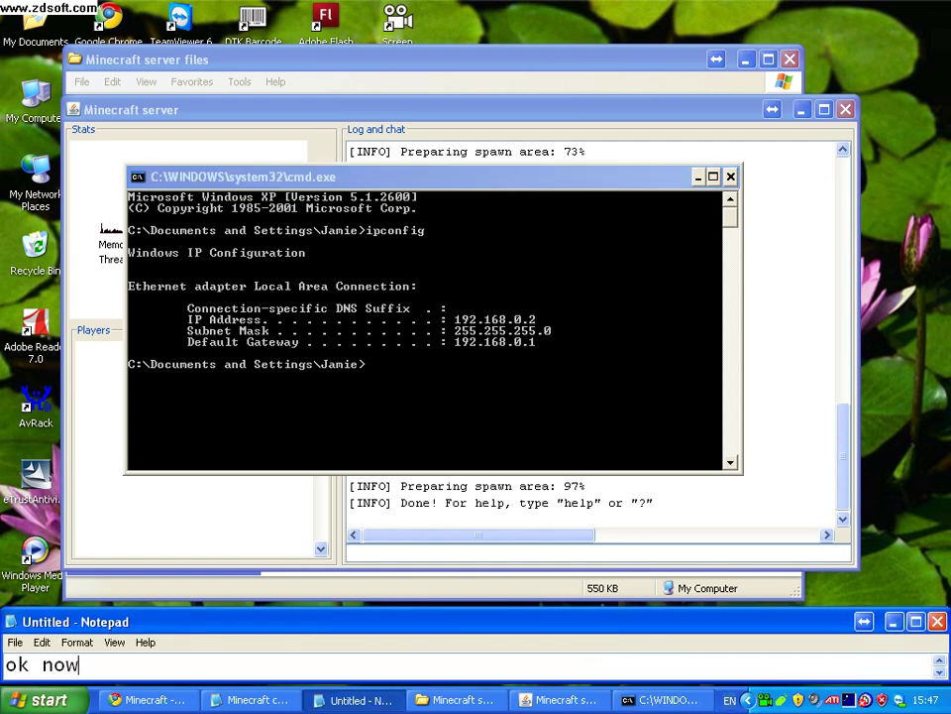
text( go o)
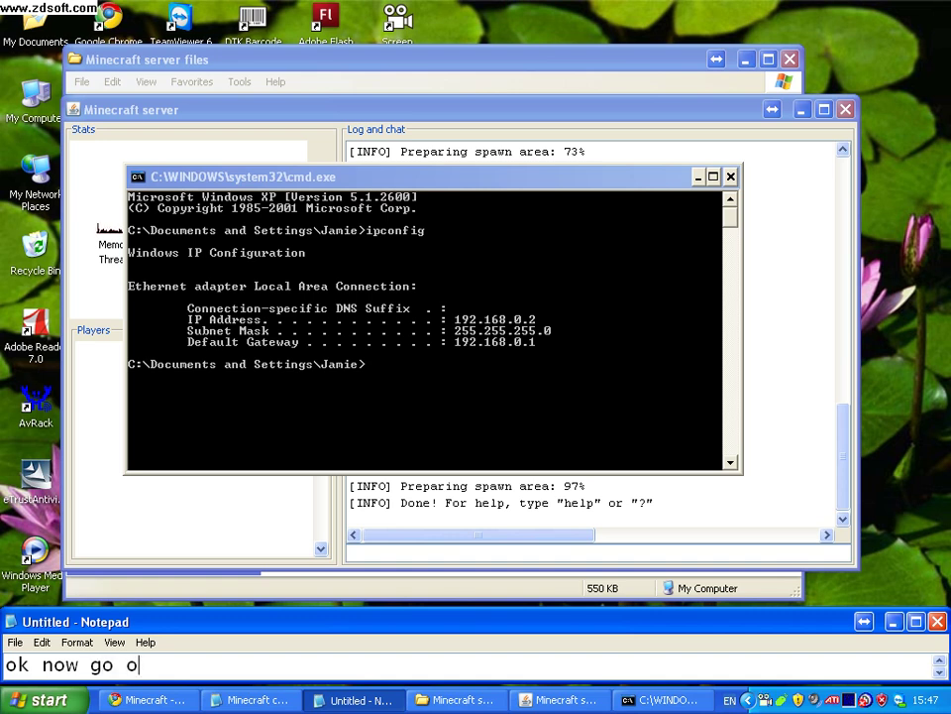
text(n the inte)
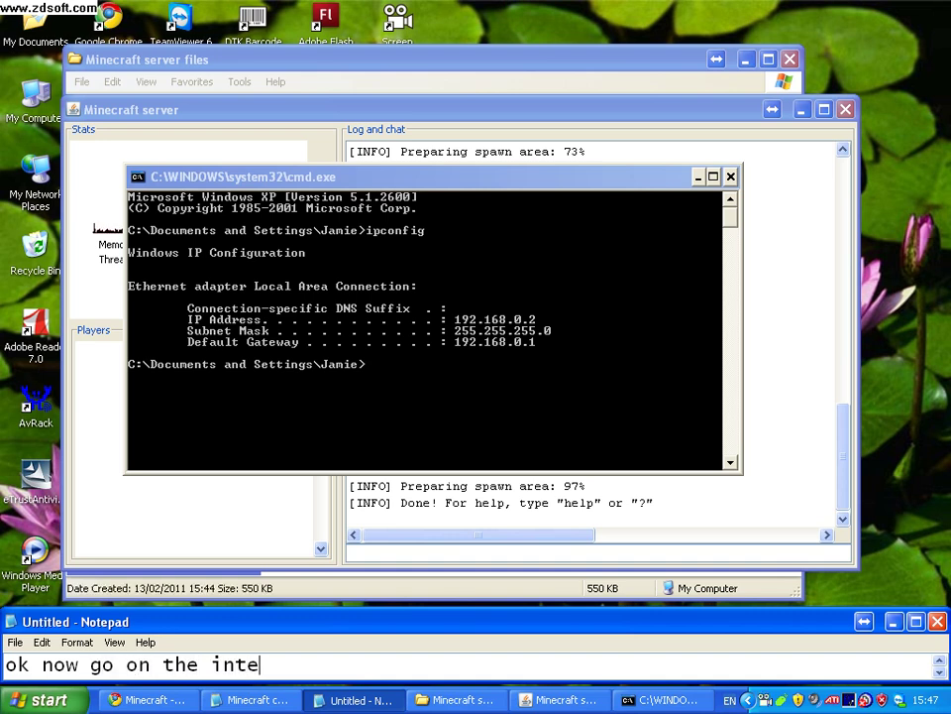
text(rnet a)
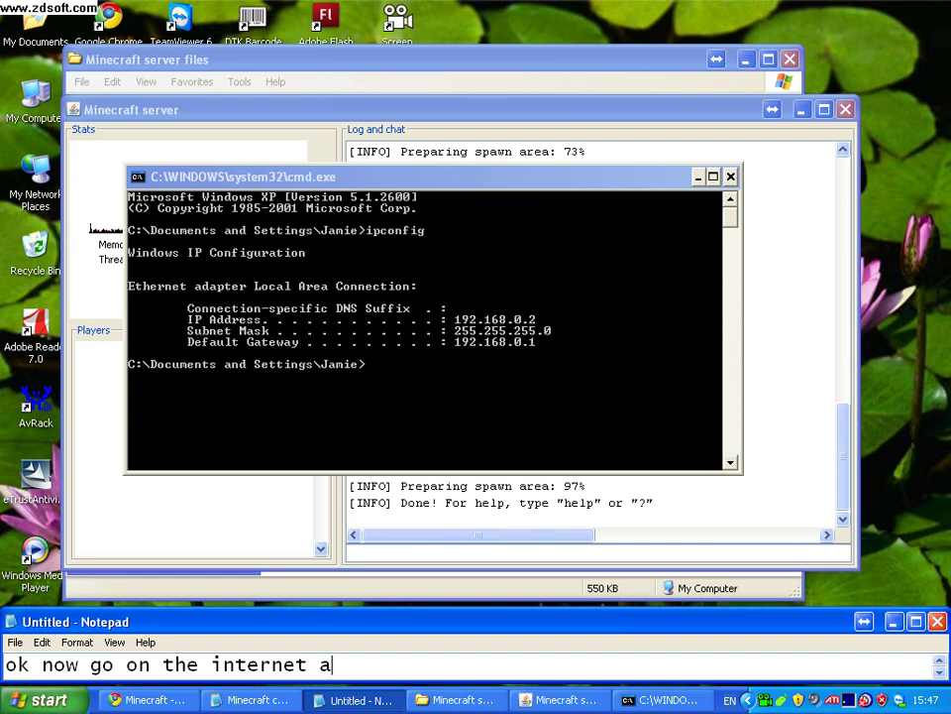
text(ddress bar and type in )
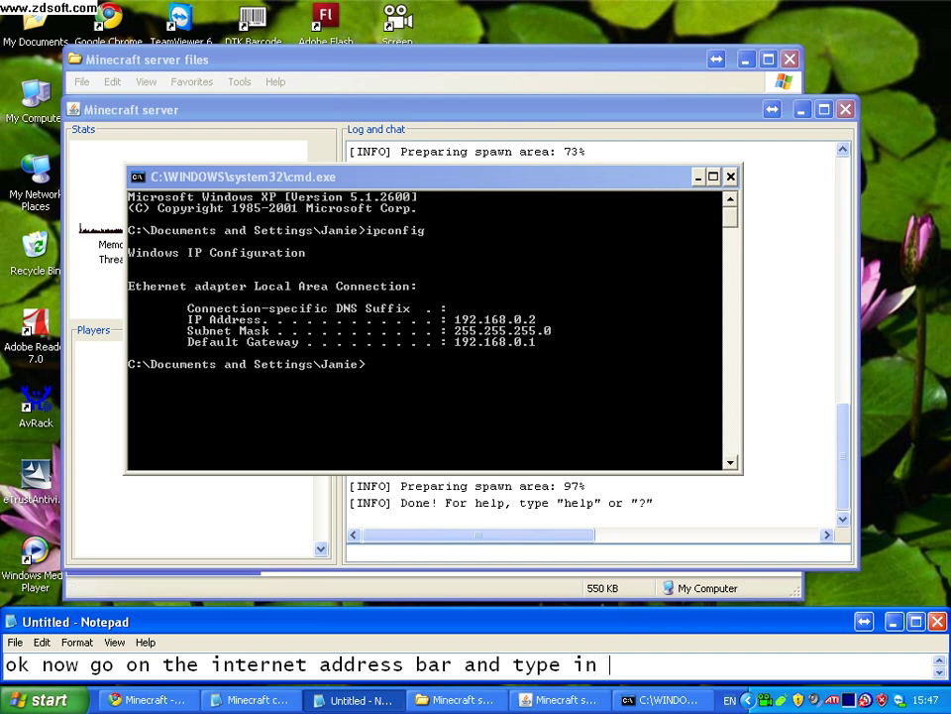
text(you)
key(BackSpace)
text(r gateway)
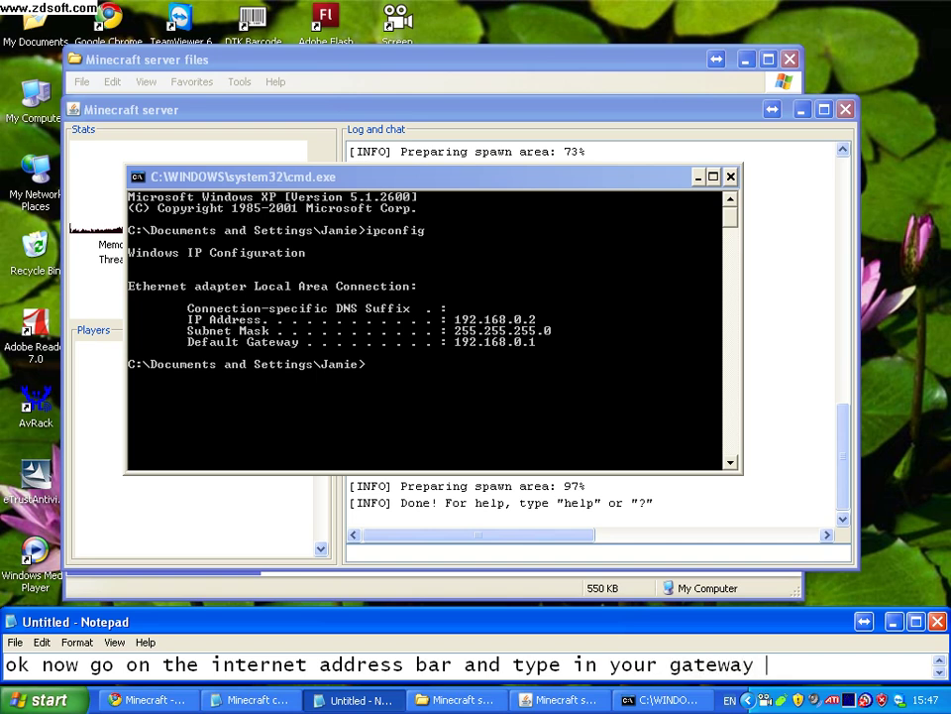
text( ip)
Replace the note with a 'mine is' line, then delete it again.
key(ctrl+a)
key(BackSpace)
text(mi)
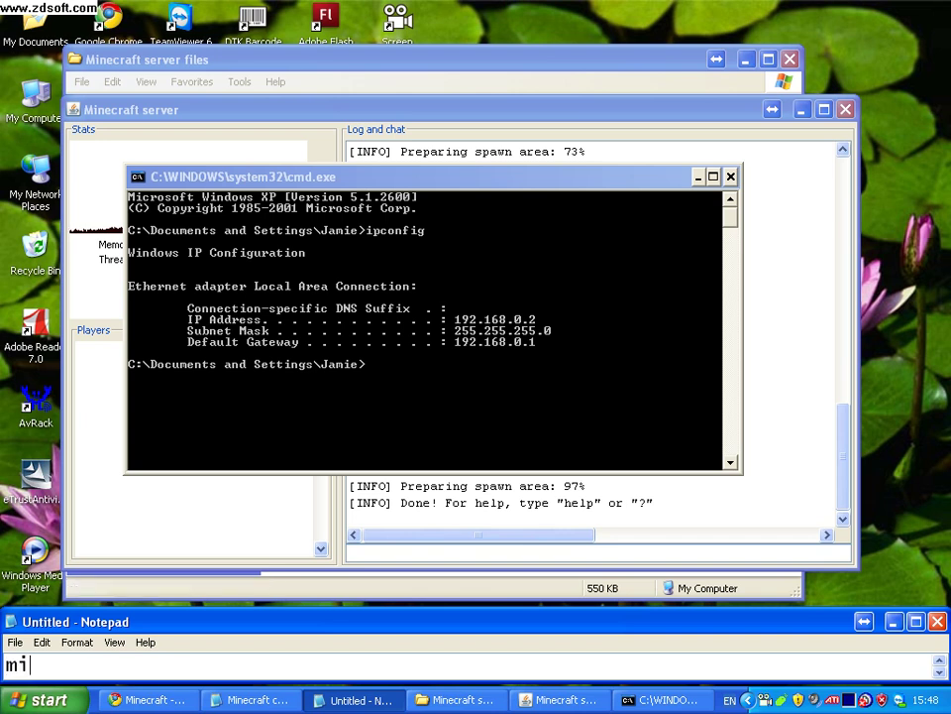
text(ne is )
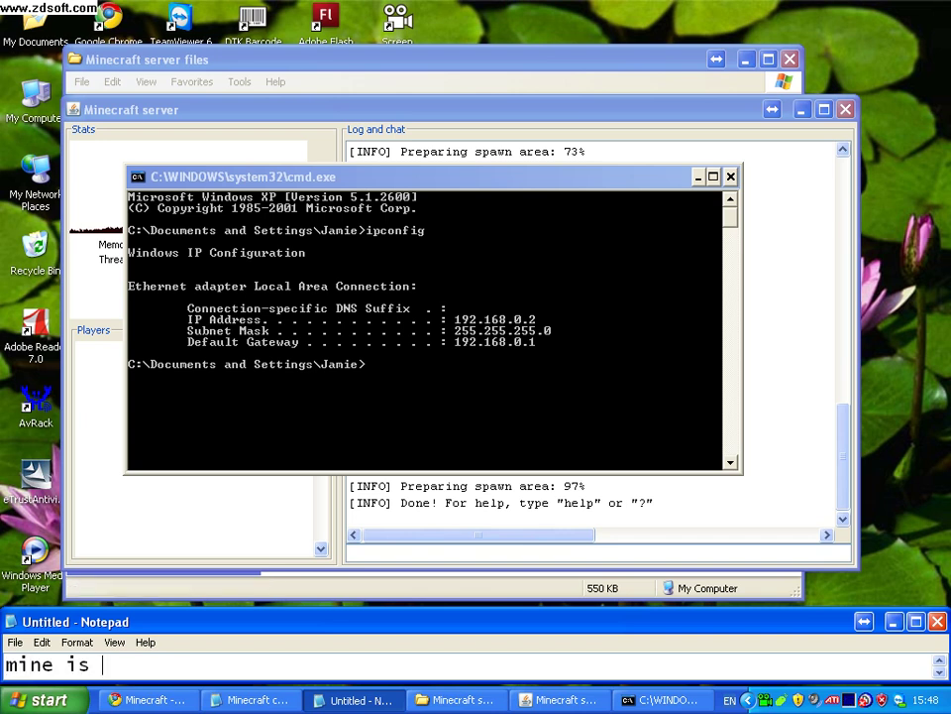
text(pria)
key(BackSpace)
key(BackSpace)
key(BackSpace)
key(BackSpace)
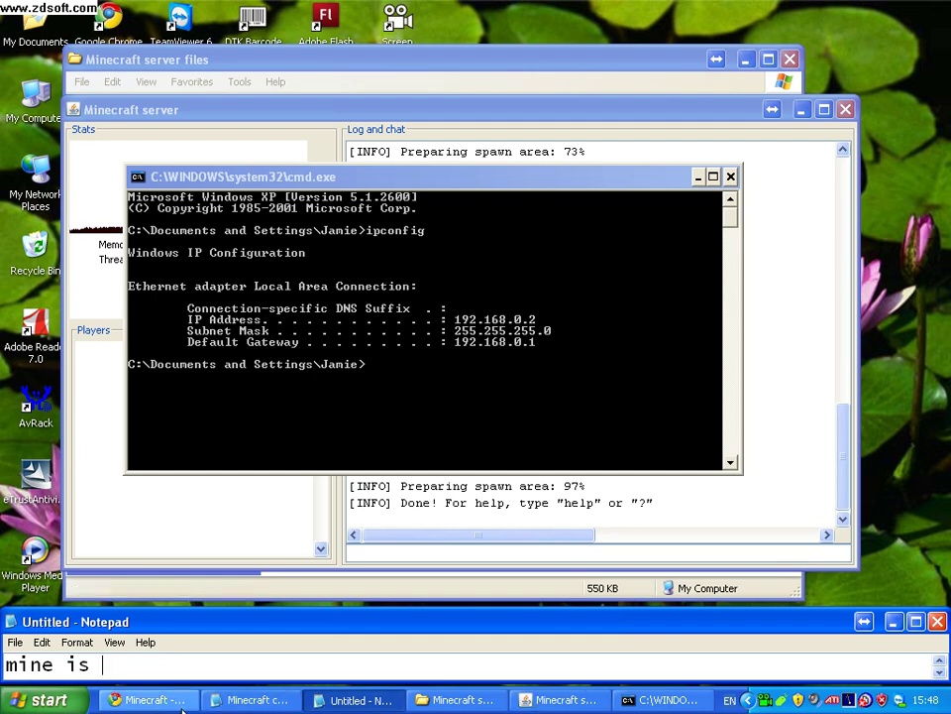
key(BackSpace)
key(BackSpace)
key(BackSpace)
key(BackSpace)
key(BackSpace)
key(BackSpace)
key(BackSpace)
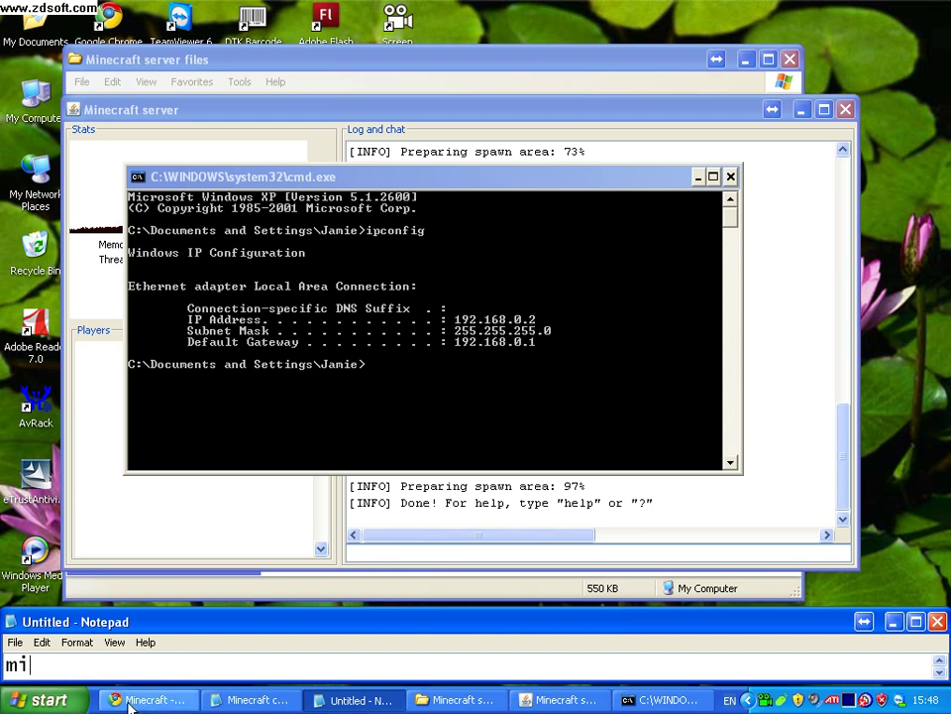
Open 192.168.0.1 in a new Chrome tab and sign in to the NETGEAR router with the admin username.
click(130, 701)
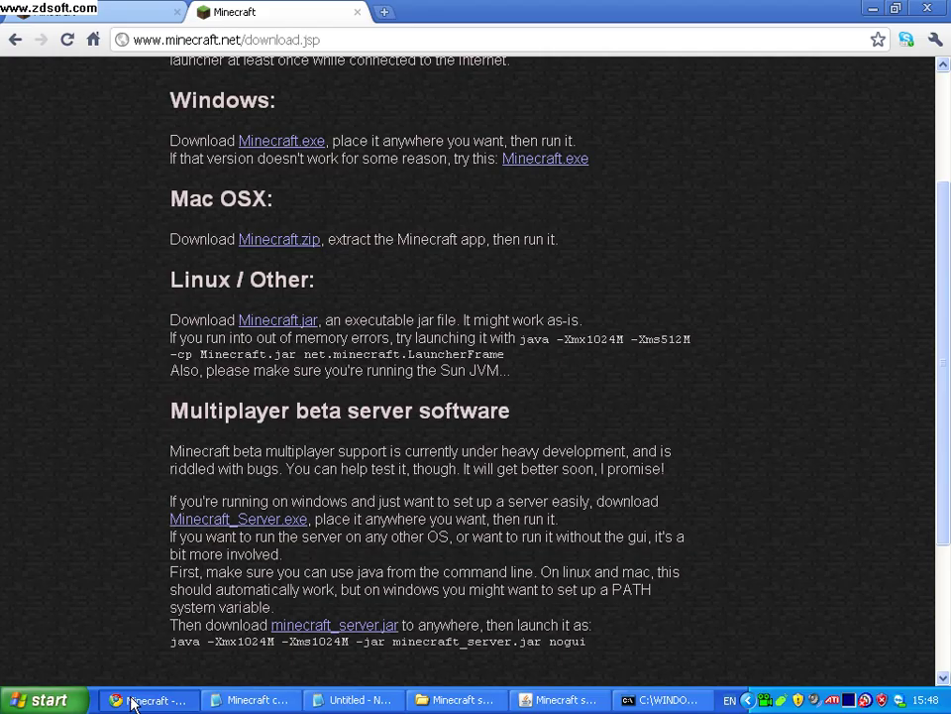
click(385, 12)
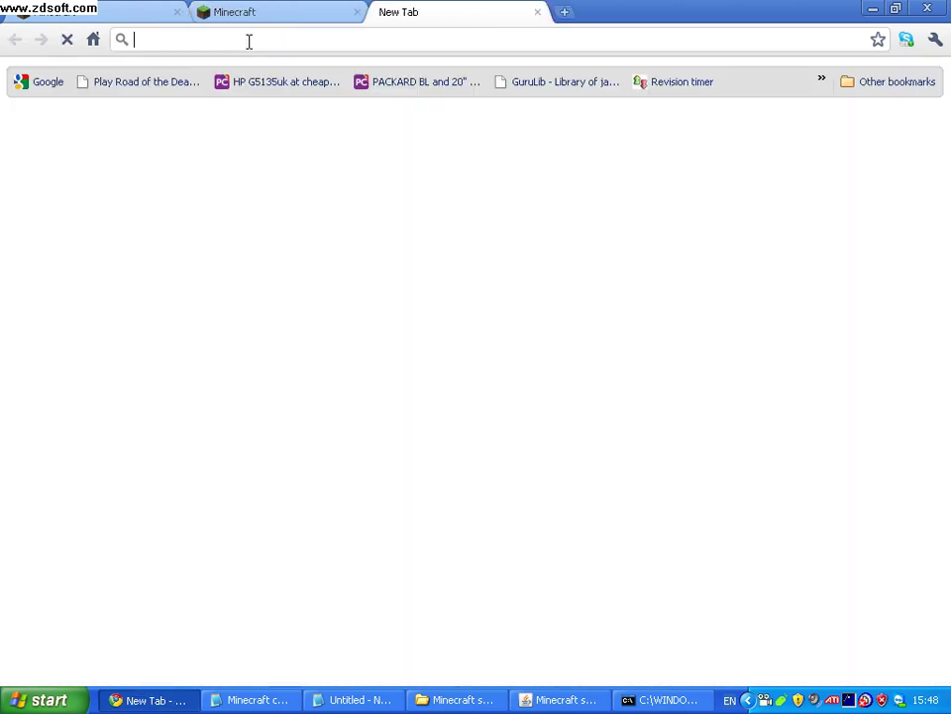
text(19)
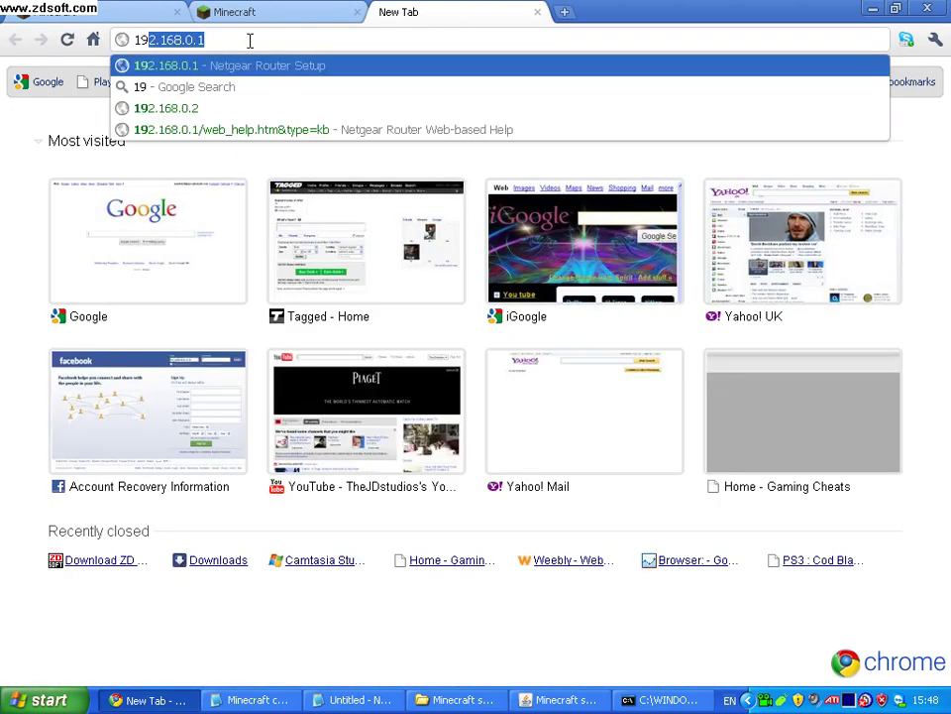
key(Return)
text(admin)
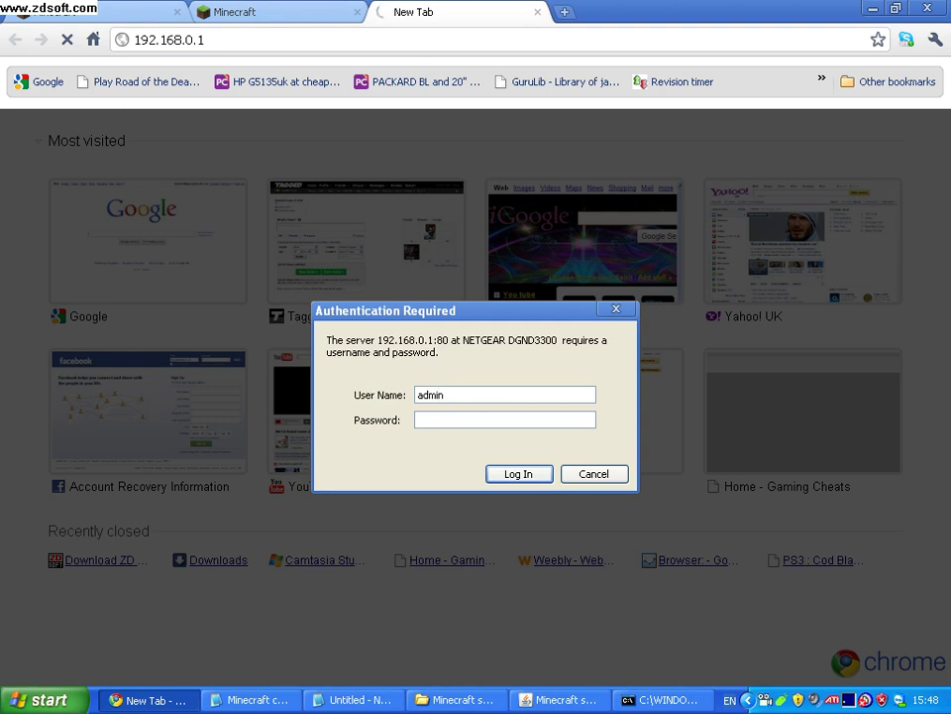
key(BackSpace)
key(BackSpace)
key(BackSpace)
key(BackSpace)
key(BackSpace)
text(adm)
key(Return)
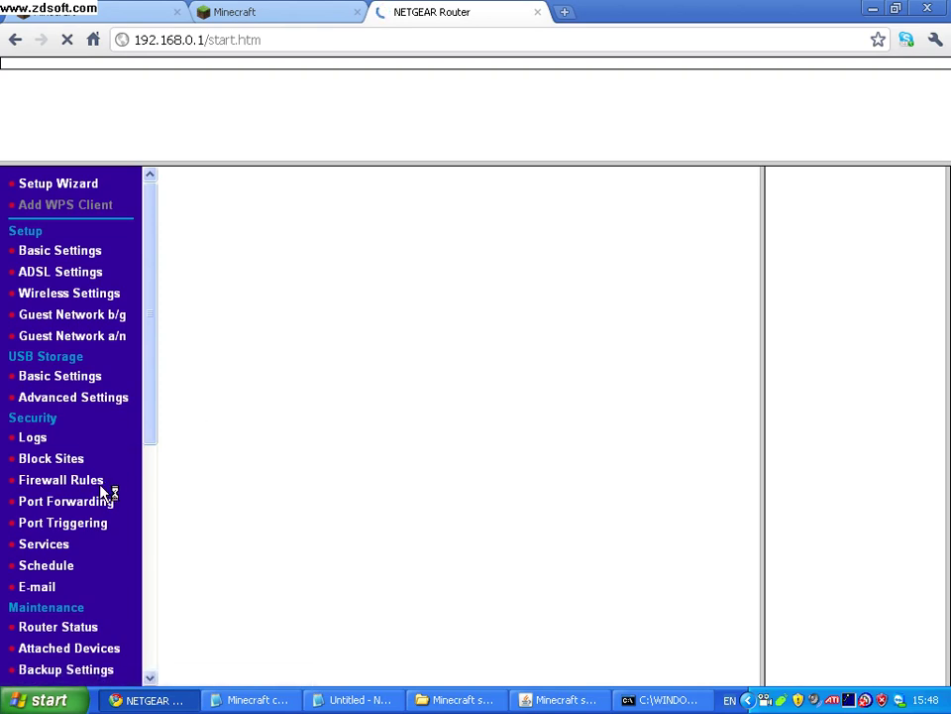
Write the note 'ok now find a page called port forwading or virtual servers' in Notepad.
text(ok now find a page )
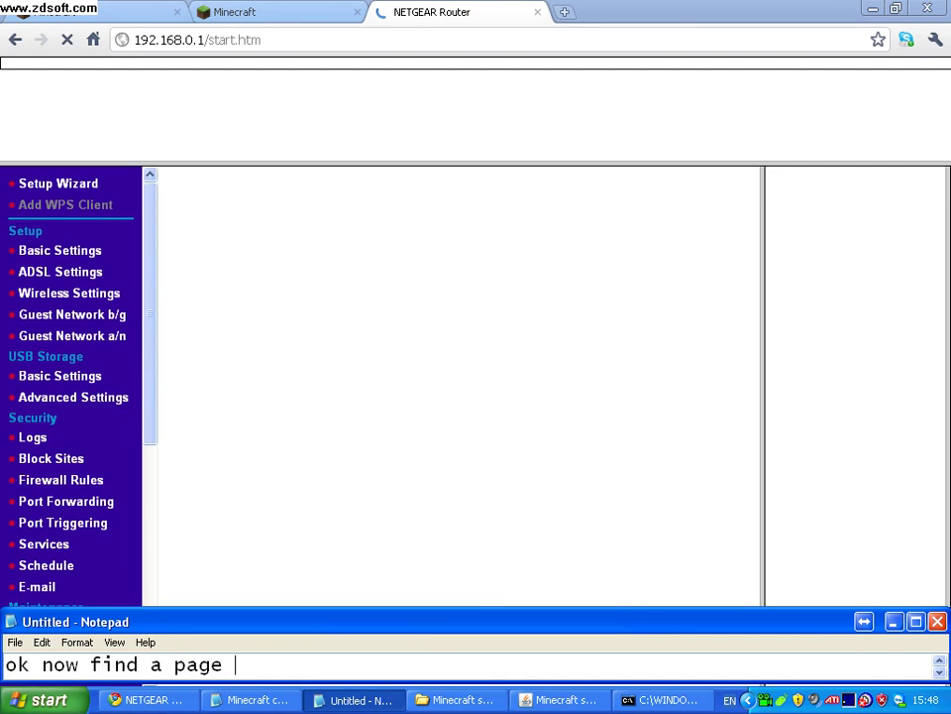
text(called)
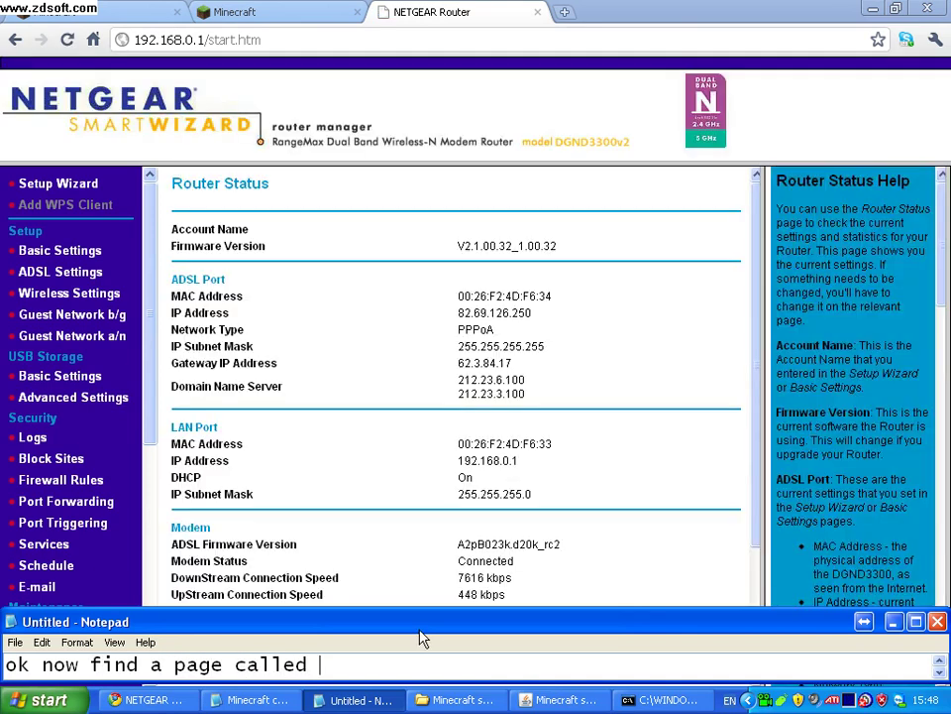
text( port fo)
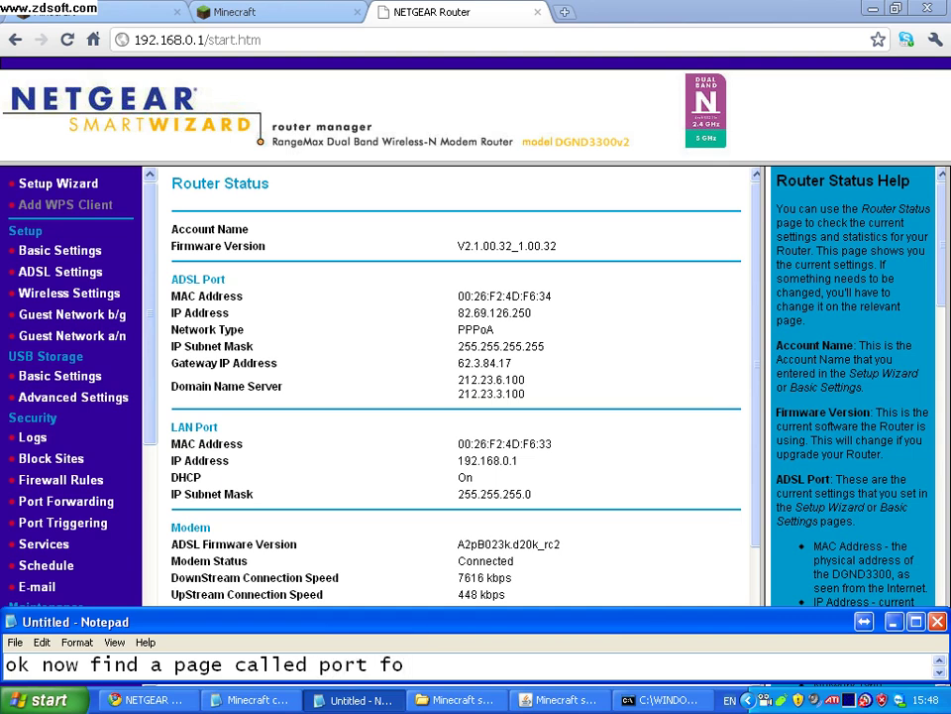
text(rwading or)
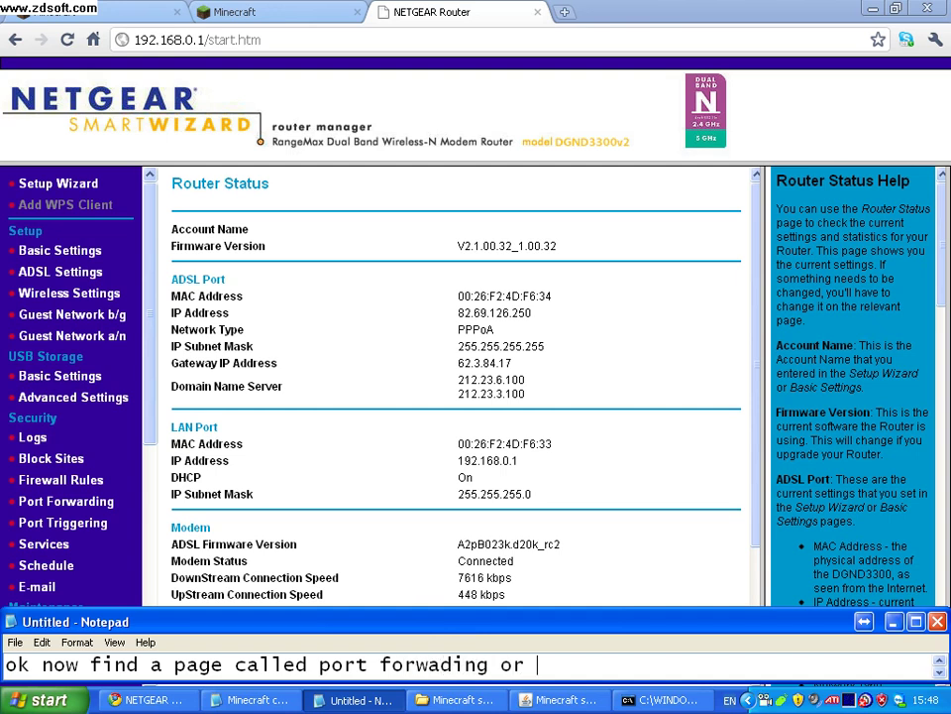
text( virtual servers)
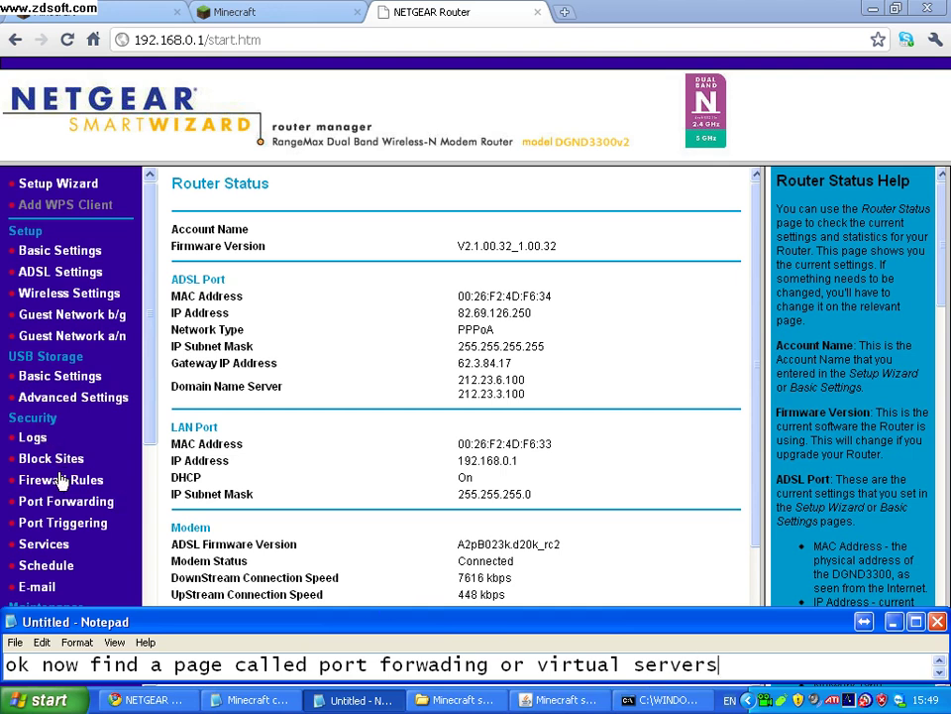
Open the Port Forwarding page showing the existing minecraft rule.
click(62, 509)
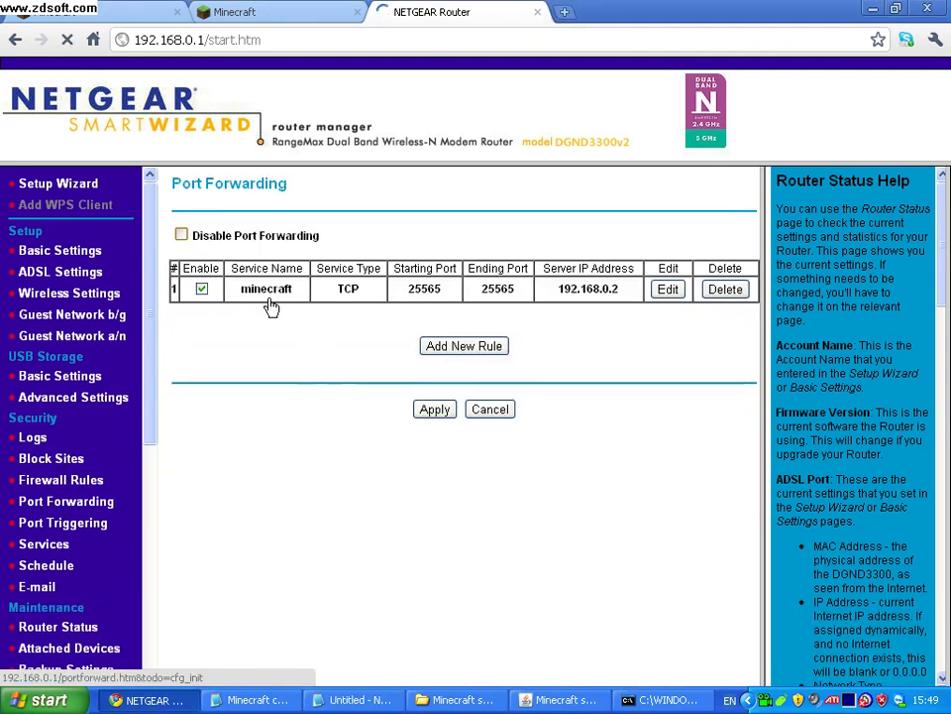
click(256, 710)
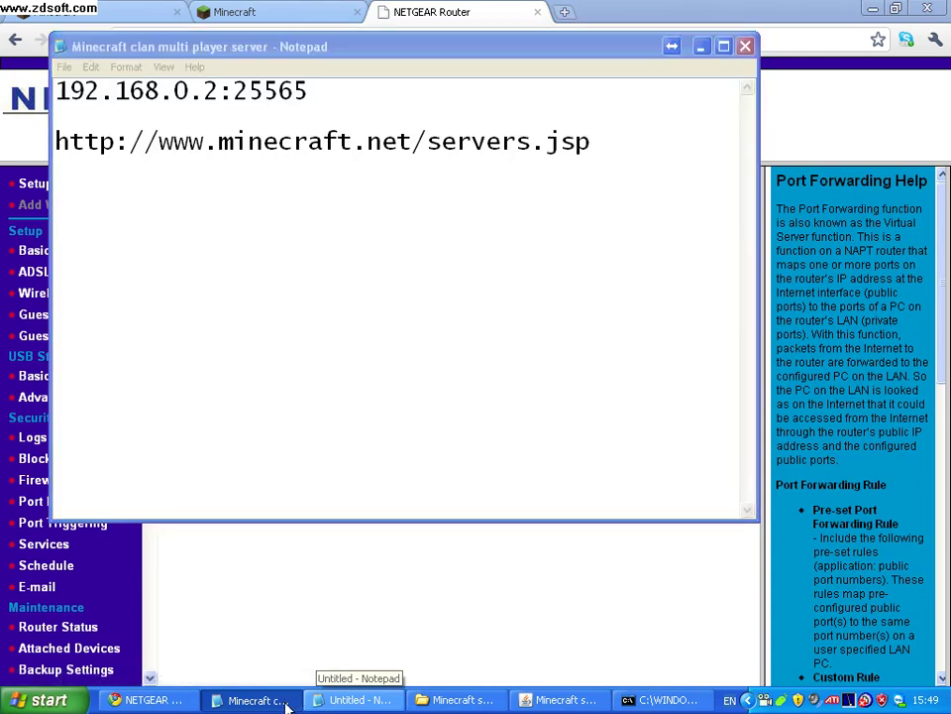
click(255, 708)
Note that a rule exists but another will be made, then replace the note with 'just watch'.
click(360, 700)
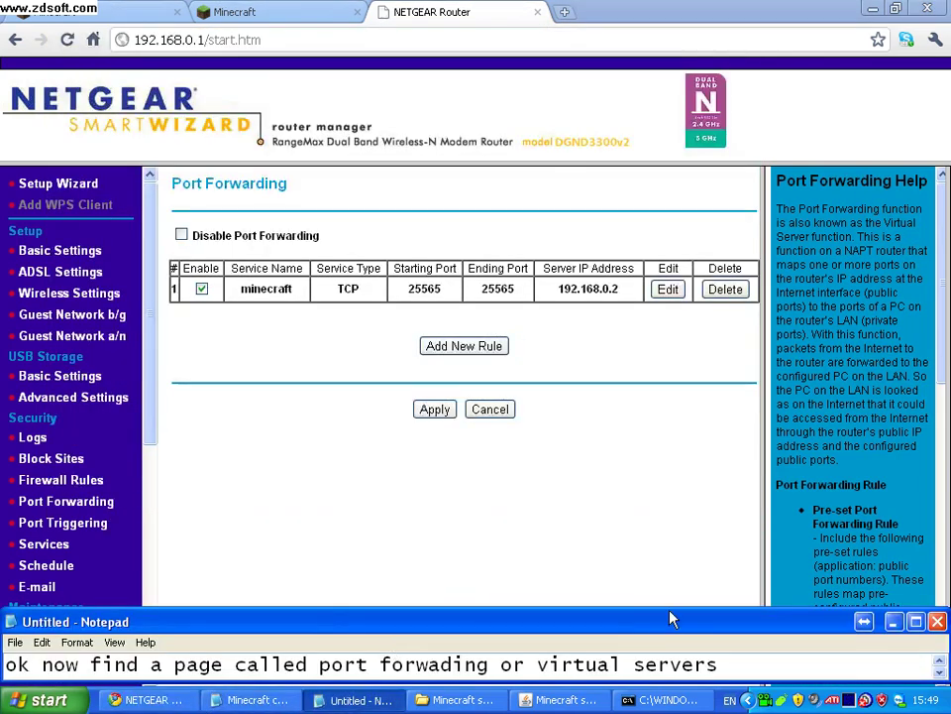
key(Return)
text(i  already ha)
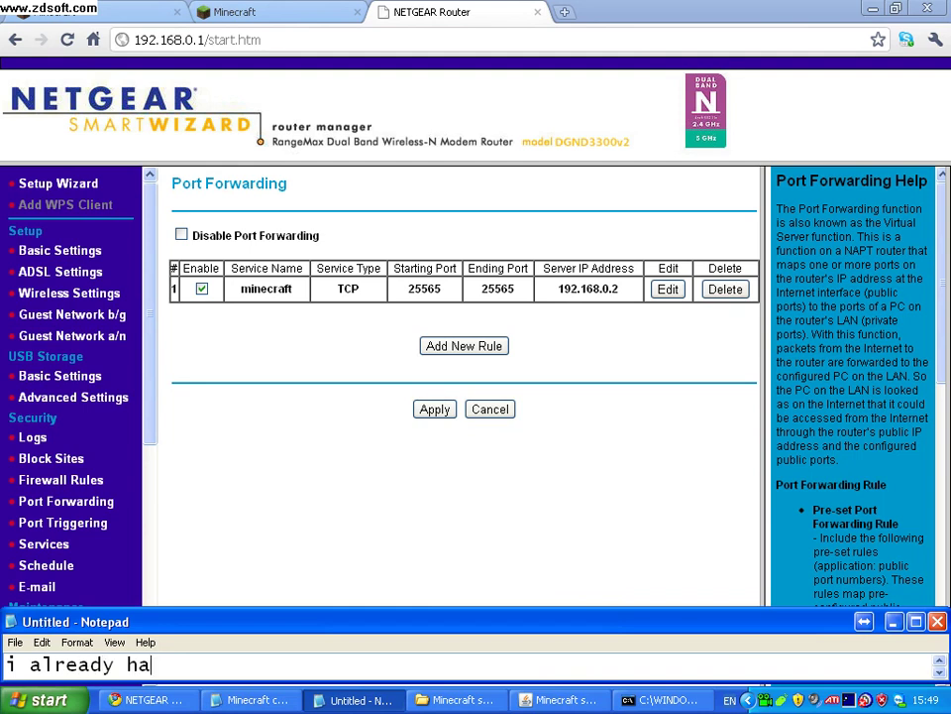
text(ve one but)
text( i will mak)
text(e anthe)
text(r)
key(BackSpace)
key(BackSpace)
key(BackSpace)
key(BackSpace)
key(BackSpace)
text(no)
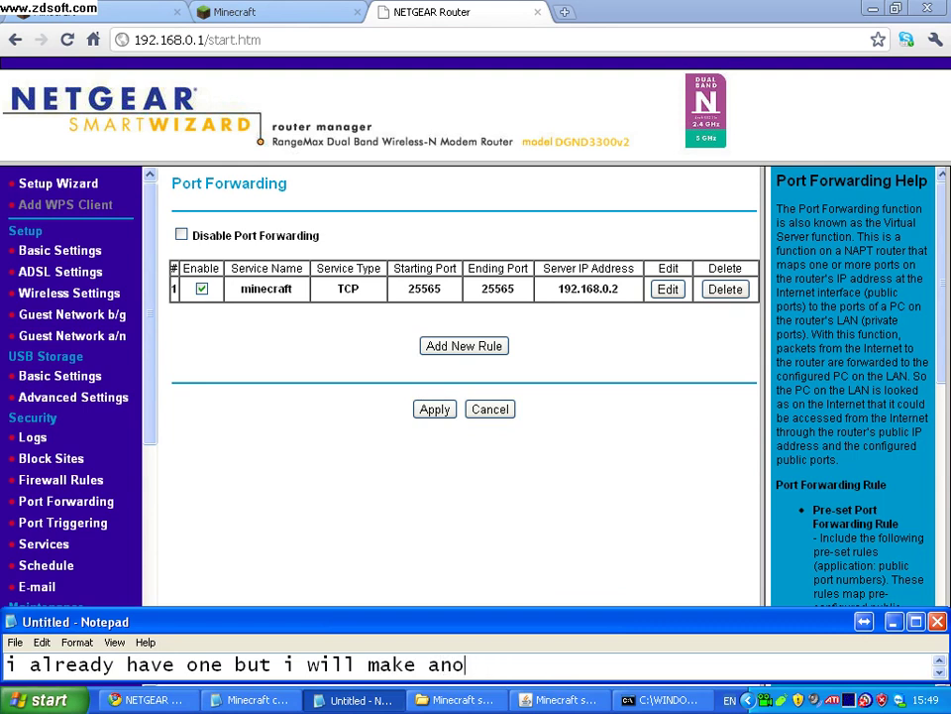
text(ther one)
text(to show)
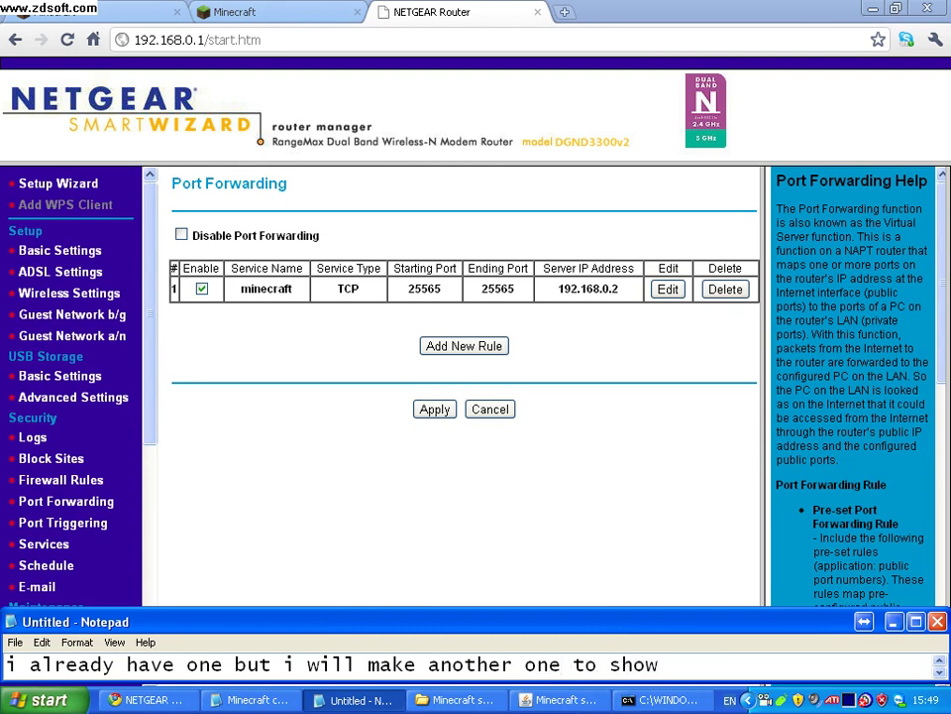
text( you)
key(ctrl+a)
key(BackSpace)
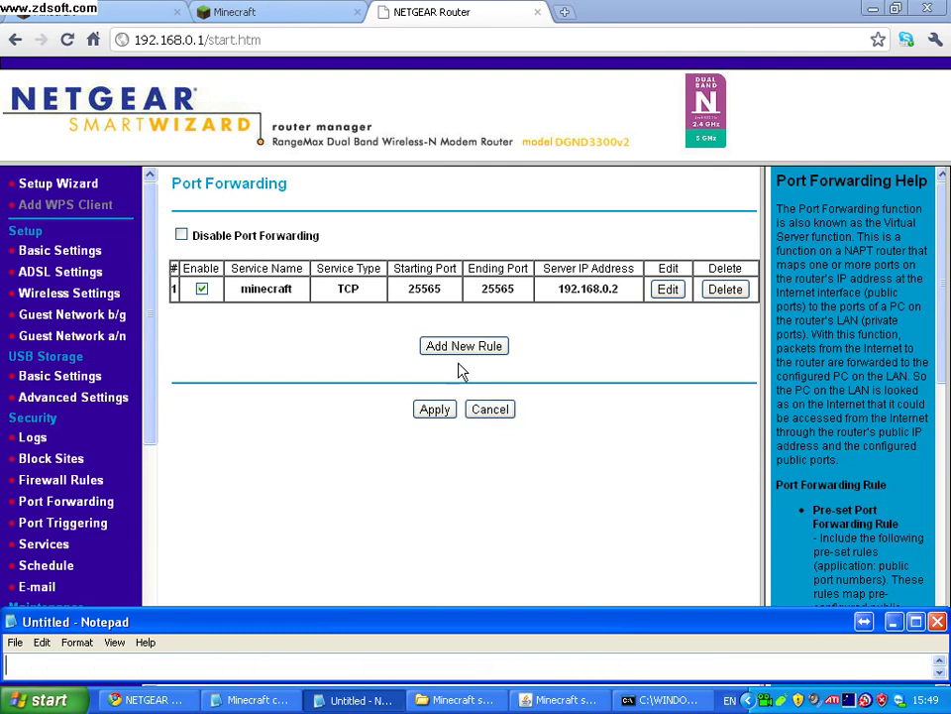
text(just watch)
Add a new custom port forwarding rule with service name 'minecraft demo'.
click(480, 352)
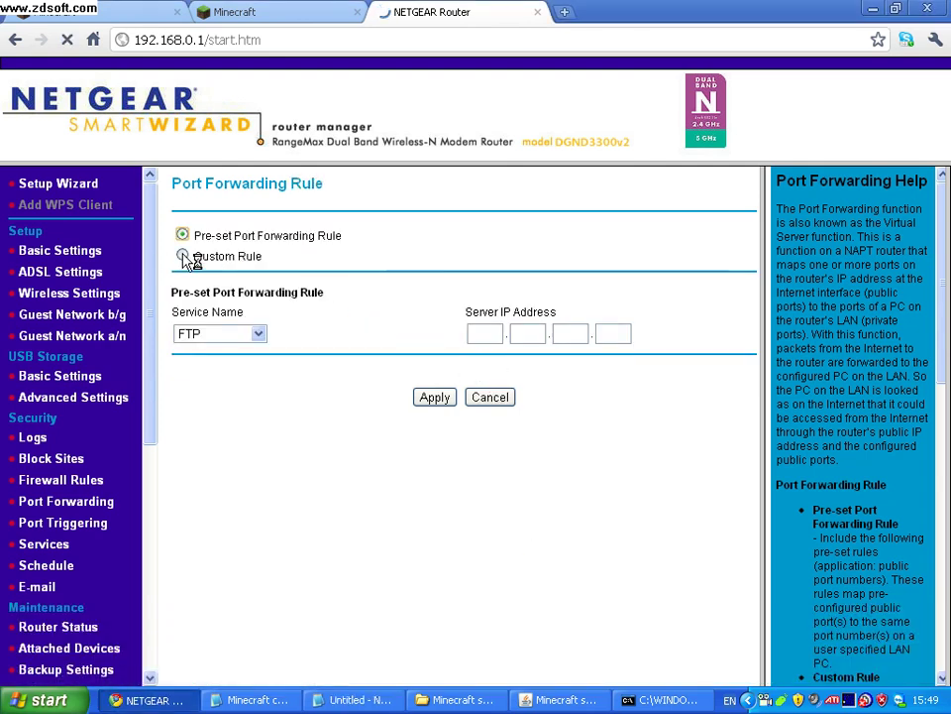
click(184, 256)
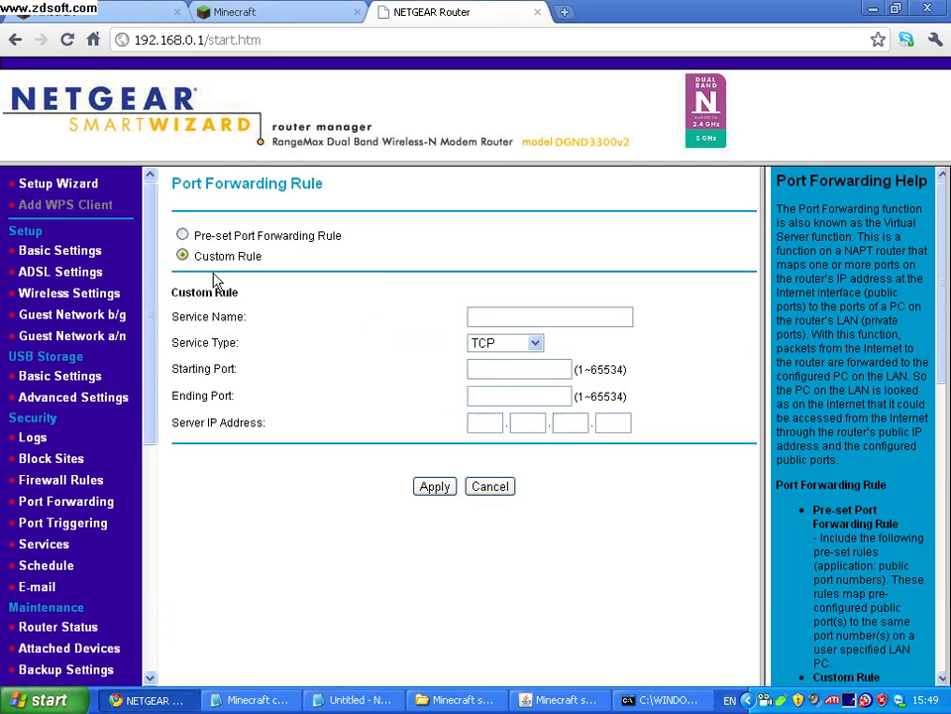
click(491, 318)
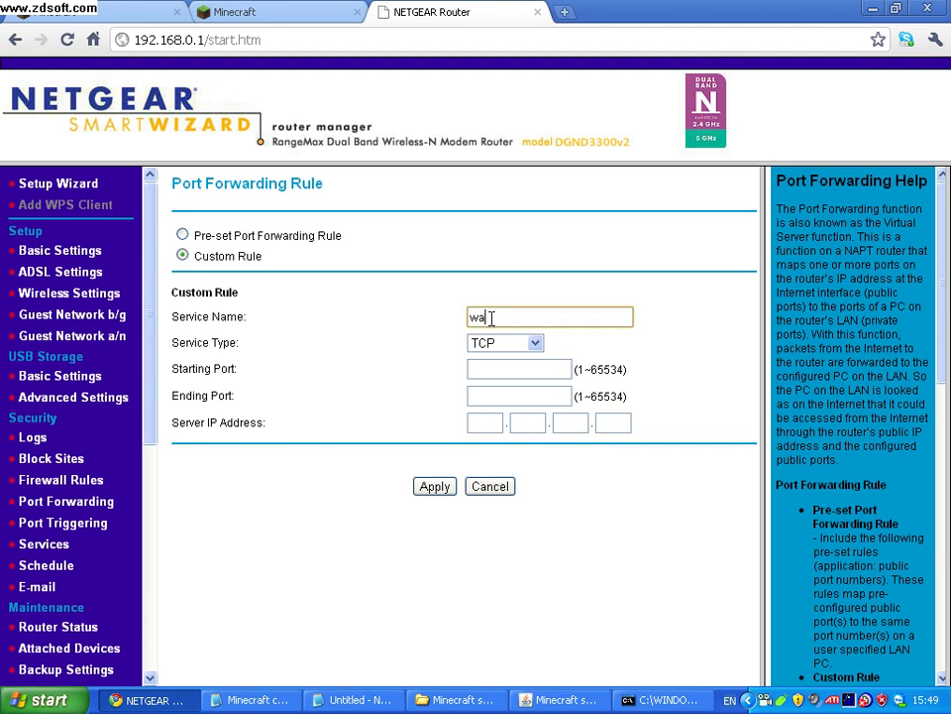
key(BackSpace)
key(BackSpace)
key(BackSpace)
key(BackSpace)
text(Min)
key(Down)
key(Down)
key(Up)
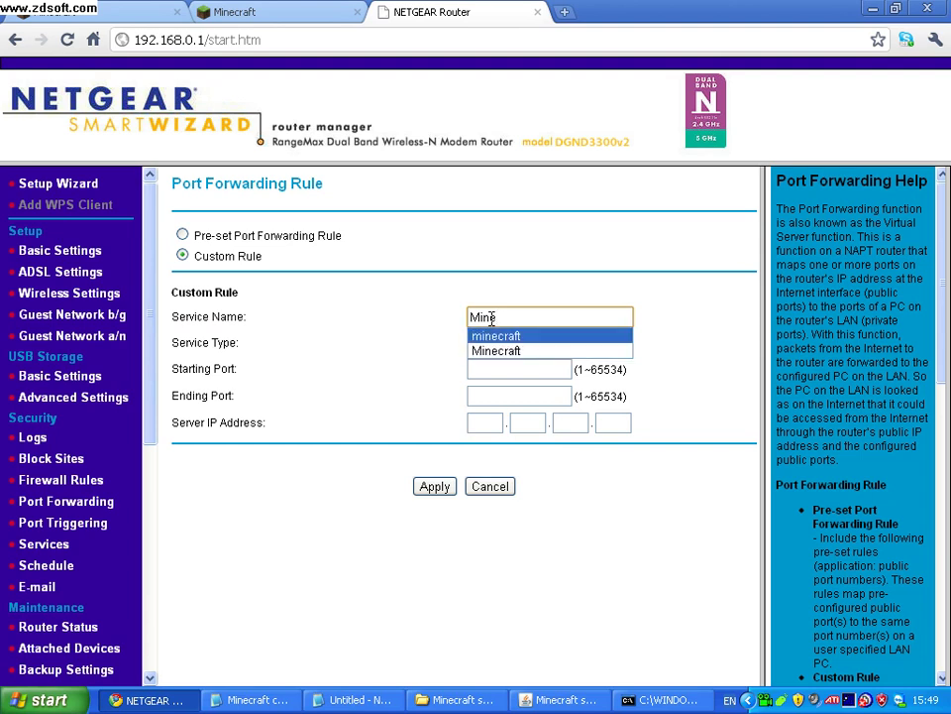
key(Return)
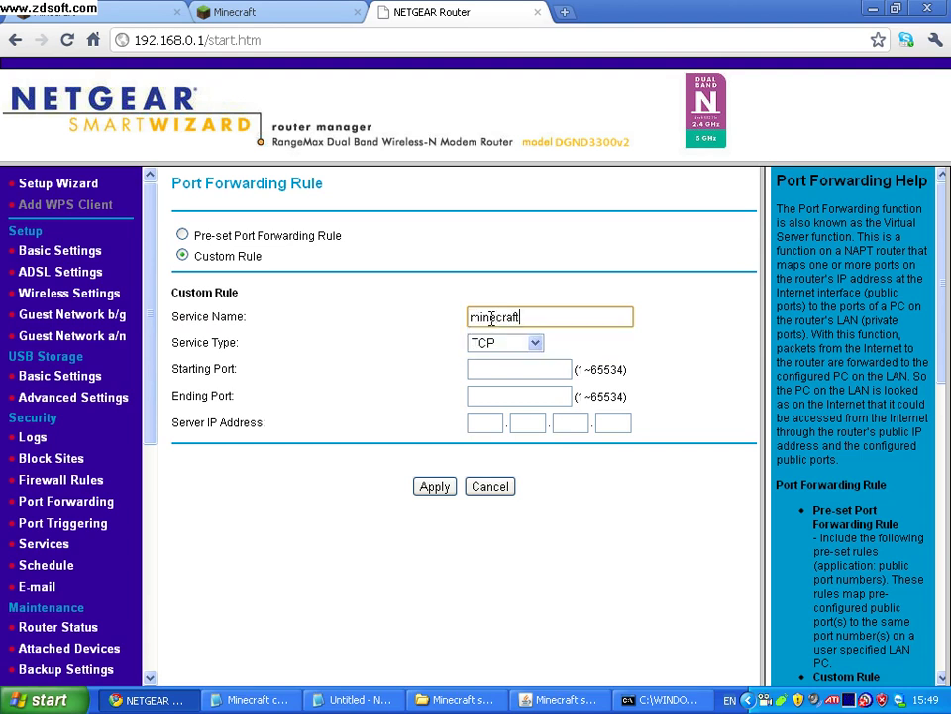
text(demo)
Leave the new rule's service type set to TCP.
click(535, 343)
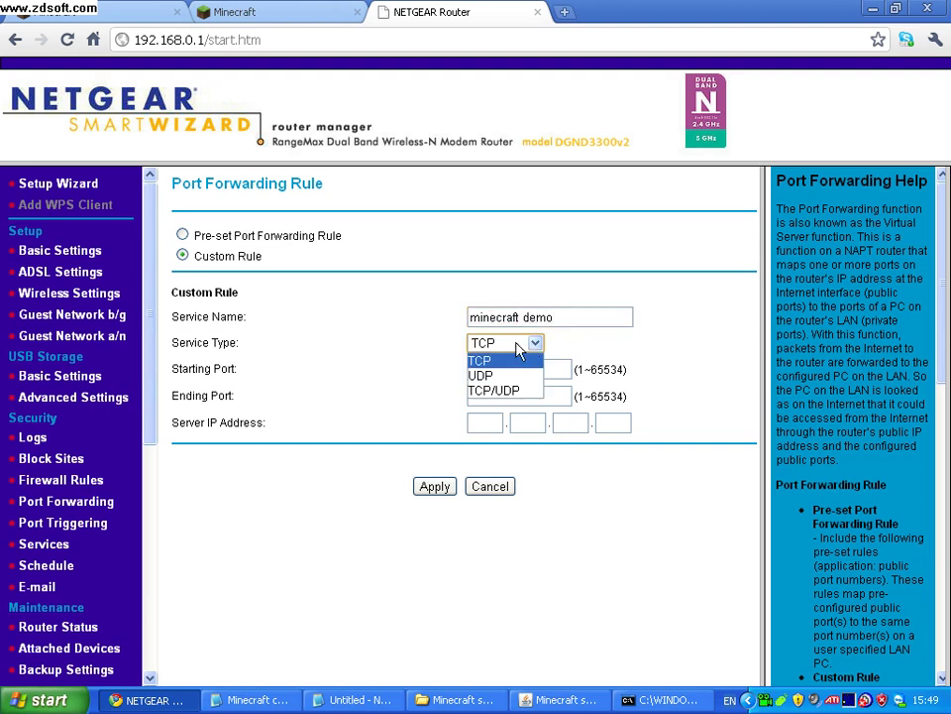
click(503, 346)
click(354, 700)
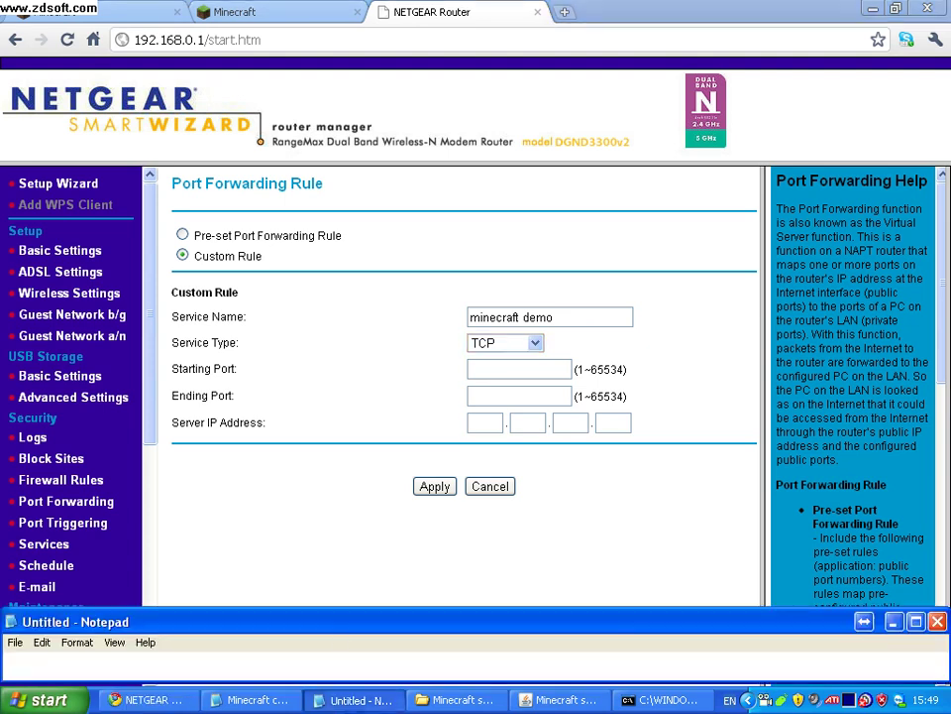
Write 'it has to be TCP' in the note, then clear it.
key(BackSpace)
key(BackSpace)
key(BackSpace)
key(BackSpace)
key(BackSpace)
key(BackSpace)
key(BackSpace)
key(BackSpace)
key(BackSpace)
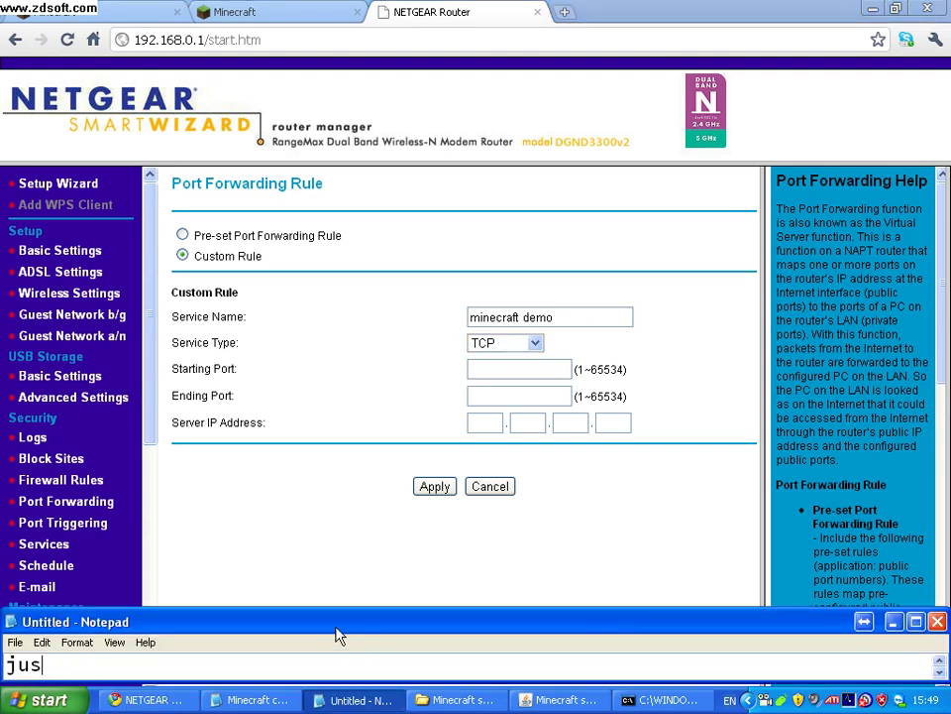
text(it has)
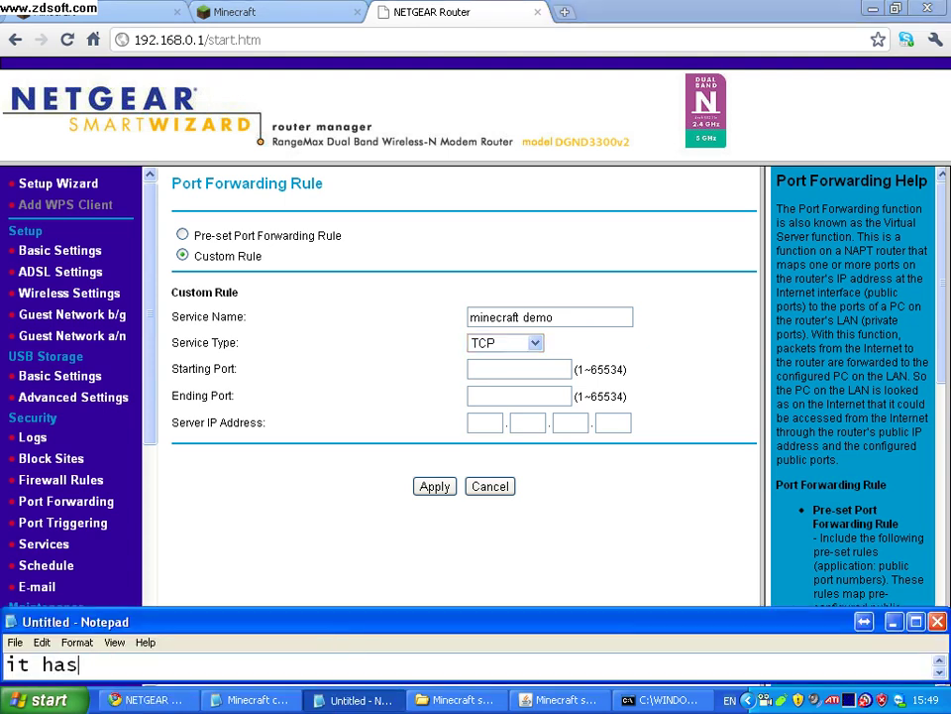
text( to be TCP)
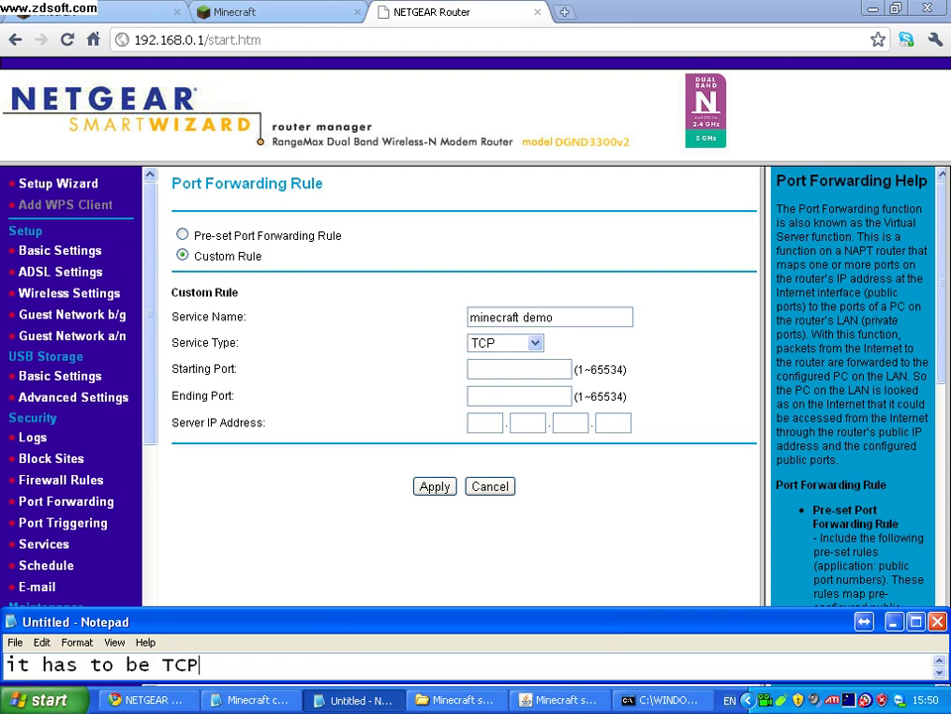
key(shift+Left)
key(shift+Left)
key(shift+Left)
key(shift+Right)
key(shift+Right)
key(shift+Left)
key(shift+Left)
key(Right)
key(ctrl+a)
key(BackSpace)
Write that starting and ending ports must copy what the multiplayer software gives you.
text(po)
key(BackSpace)
key(BackSpace)
text(ok i)
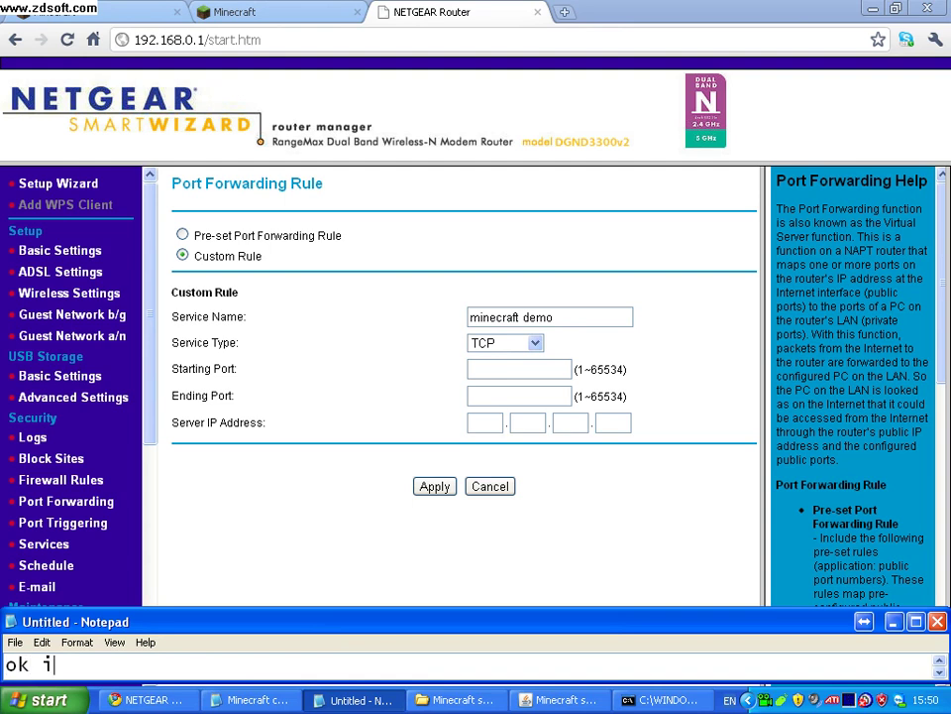
text(n port st)
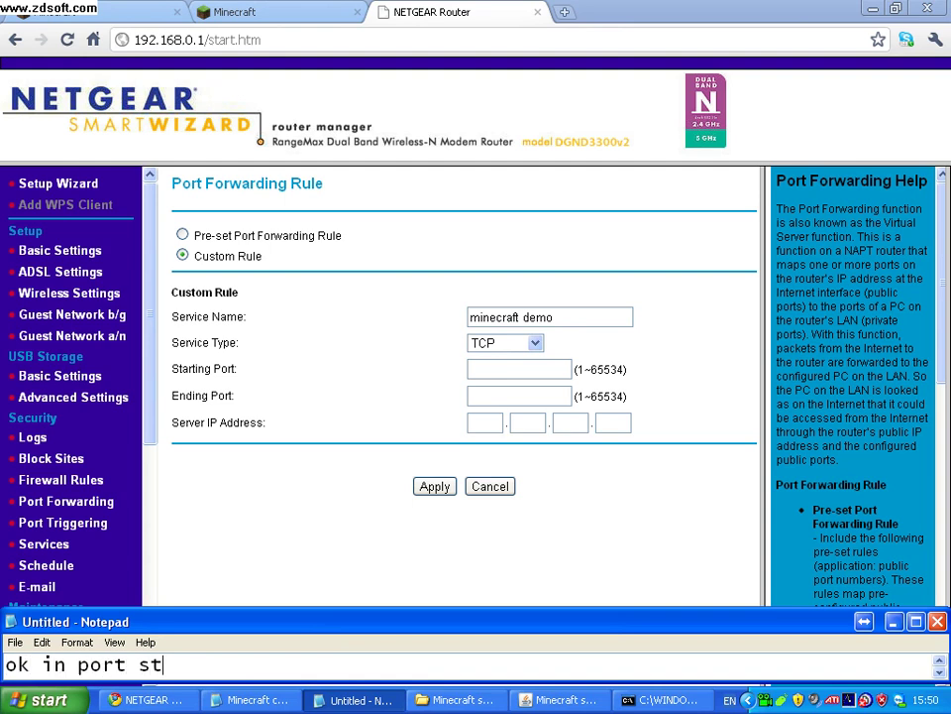
text(arting an)
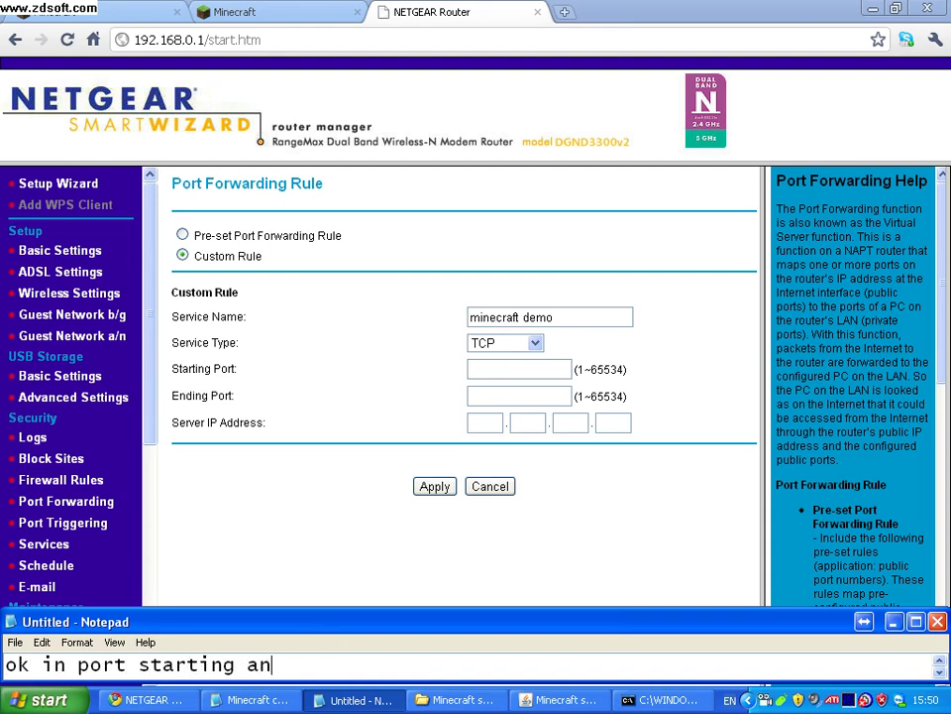
text(d ending you nee)
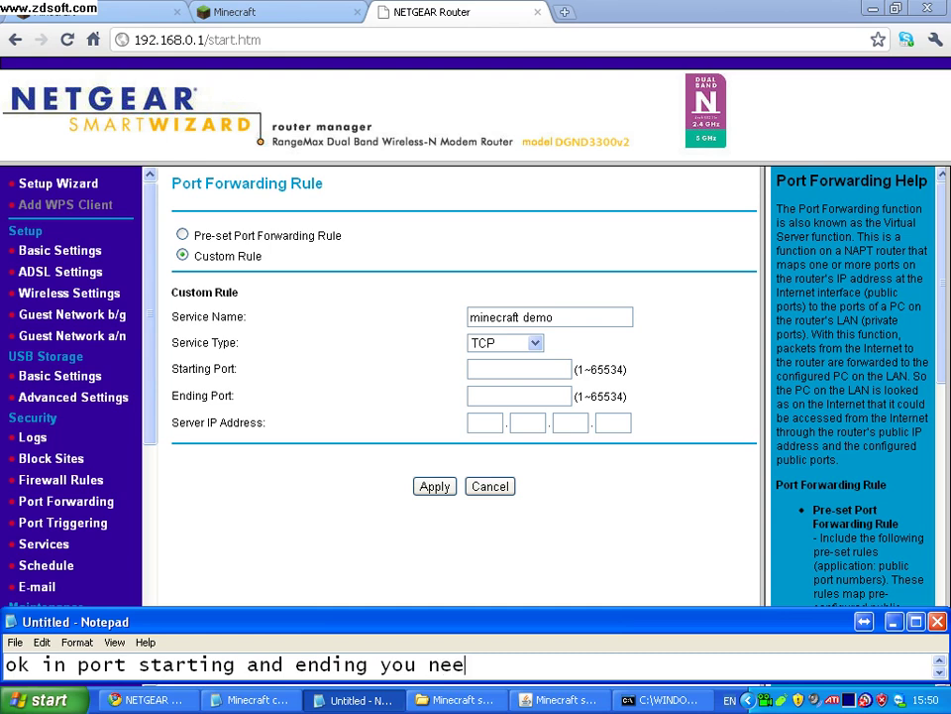
text(d to copy wat)
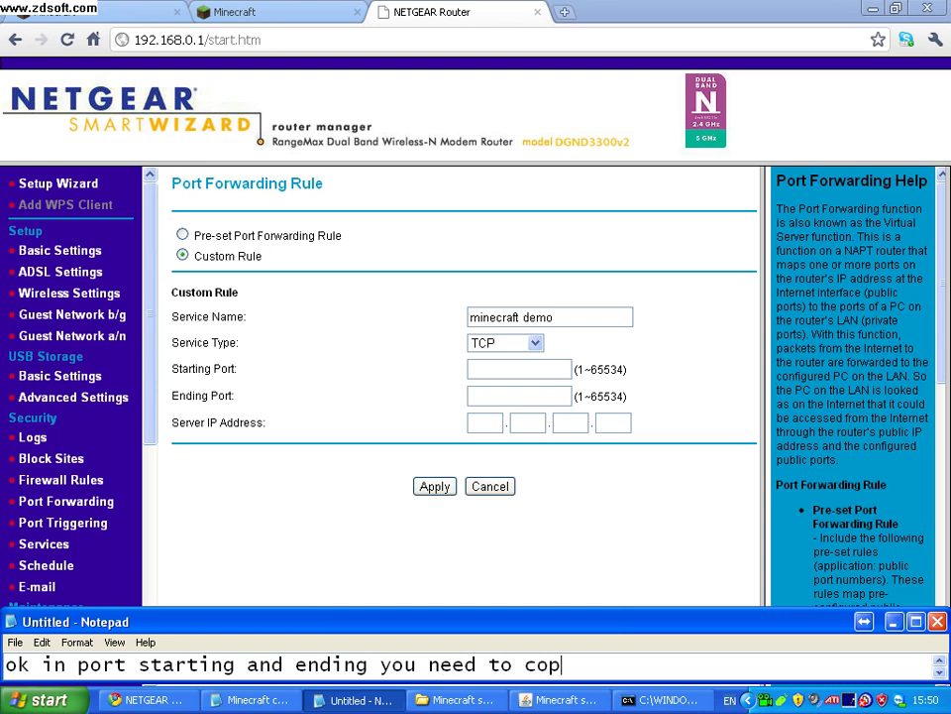
key(BackSpace)
key(BackSpace)
key(BackSpace)
text(hat the s)
key(BackSpace)
text(multiplayer softwa)
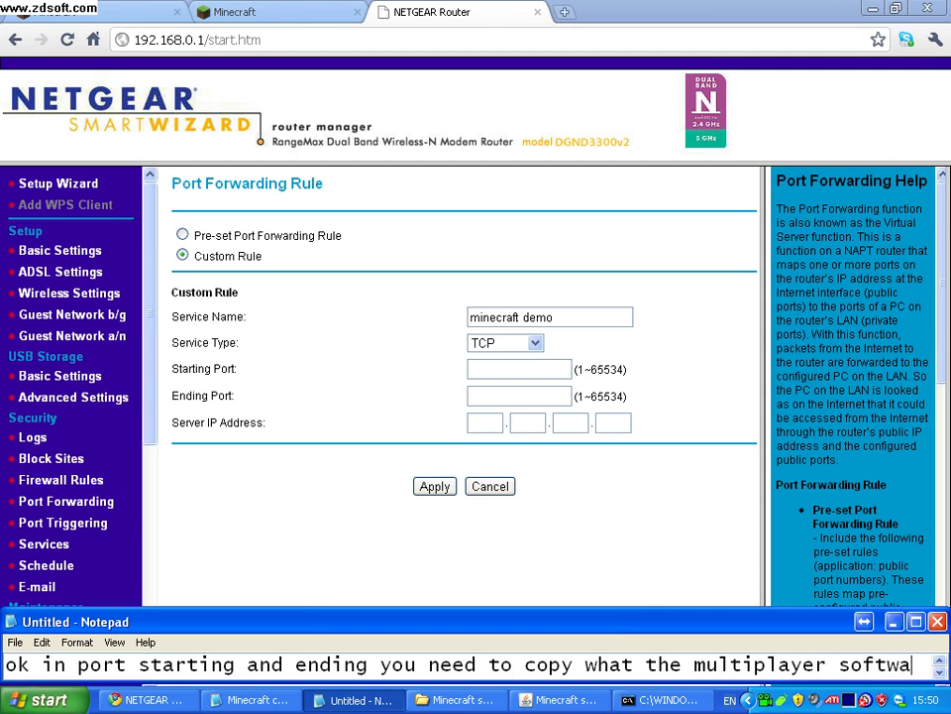
text(re gives you.)
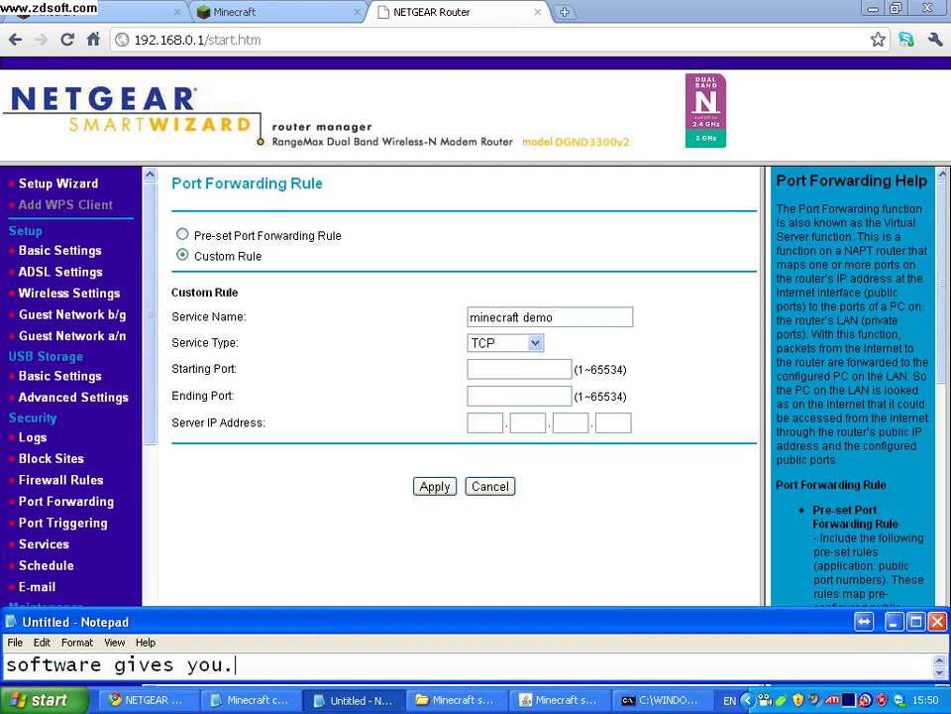
Scroll the Minecraft server log to the top and copy the port 25565.
click(560, 700)
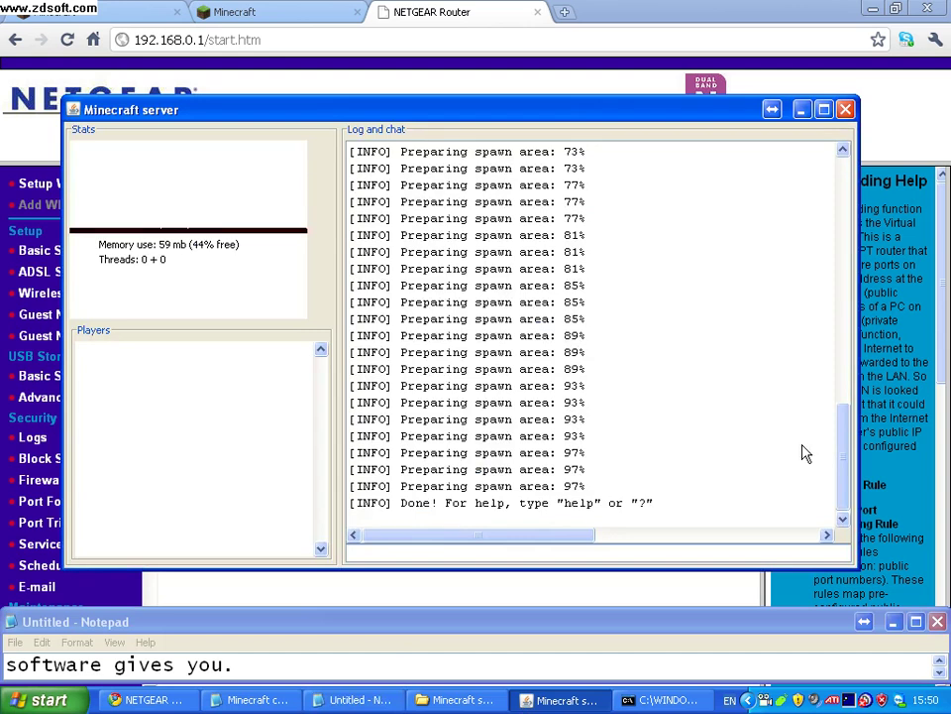
drag(845, 459, 812, 210)
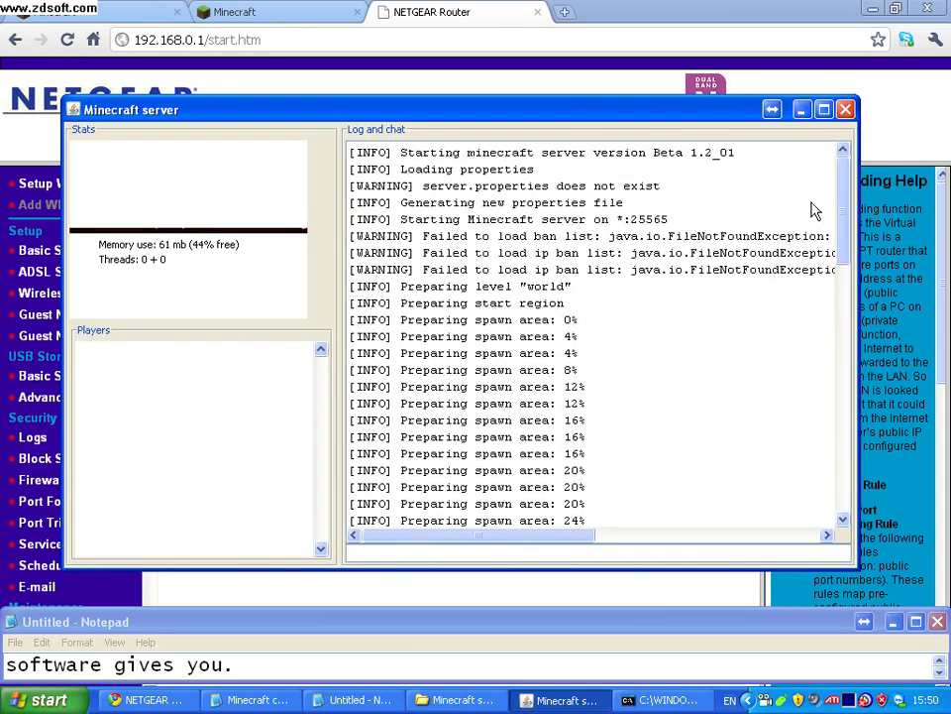
drag(631, 224, 668, 226)
key(ctrl+c)
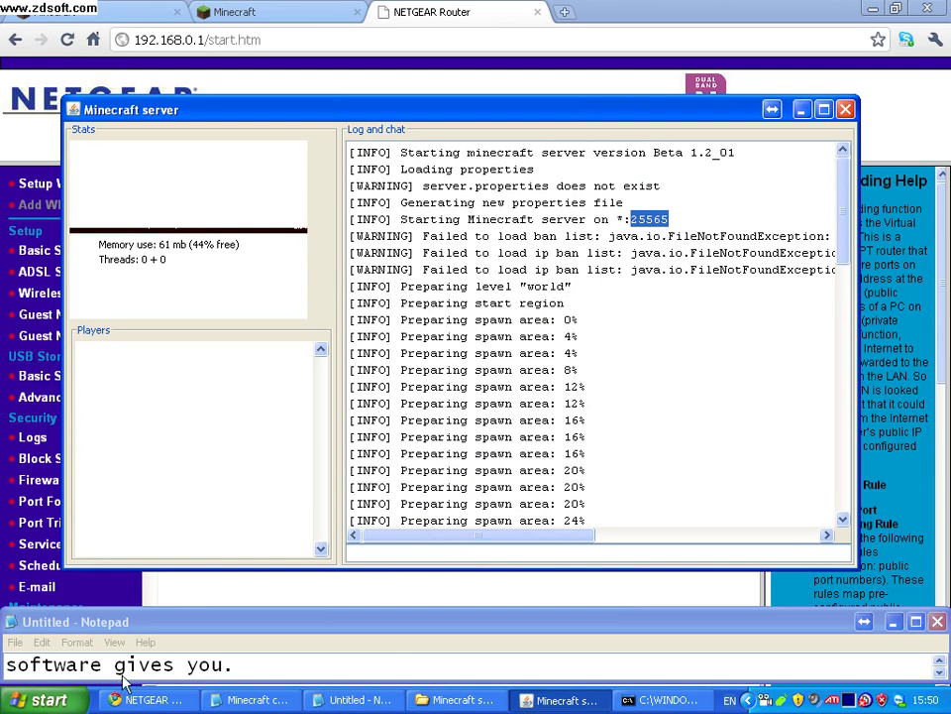
Add 'they gave me port 25565' to the Notepad note.
click(251, 665)
text(they ca)
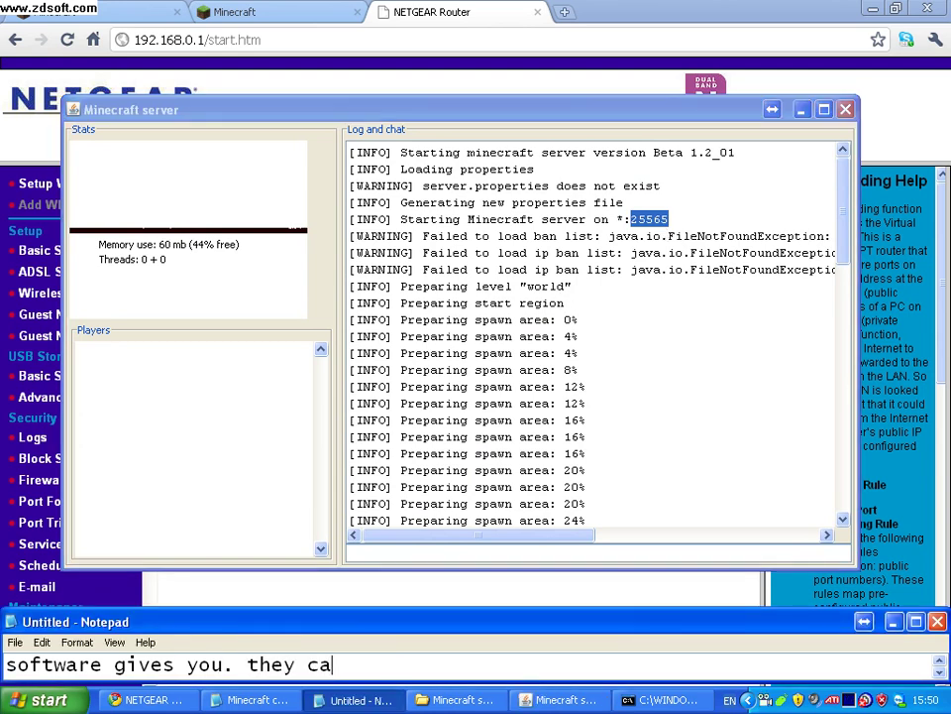
key(BackSpace)
key(BackSpace)
text(gave me port)
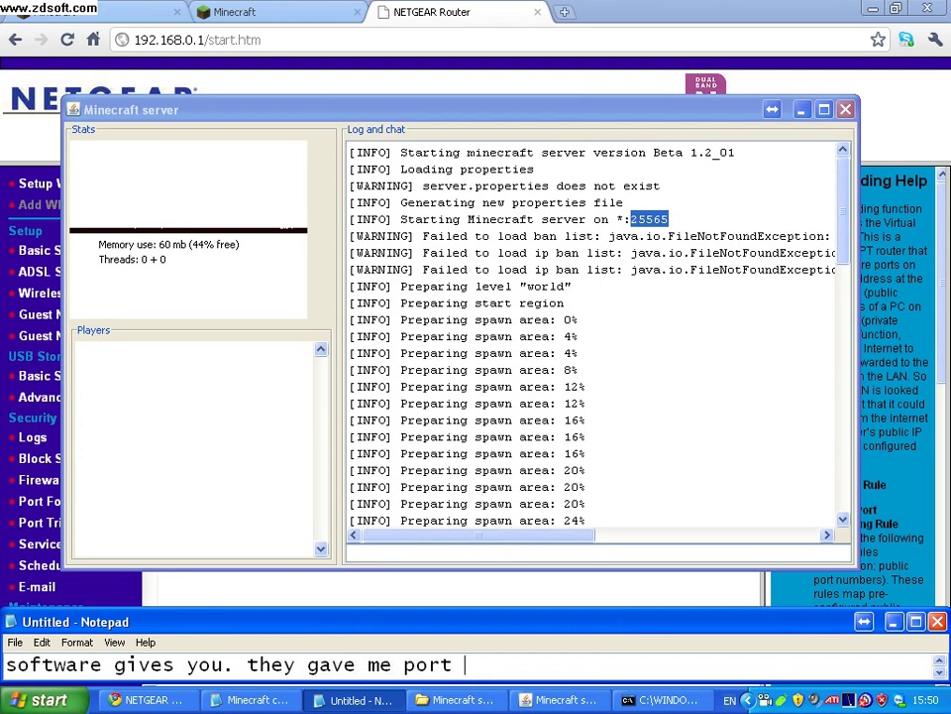
key(ctrl+v)
Append 'so i type in that number into the boxes. REMEMBER DONT PUT IN THE COLONS' to the note.
click(596, 590)
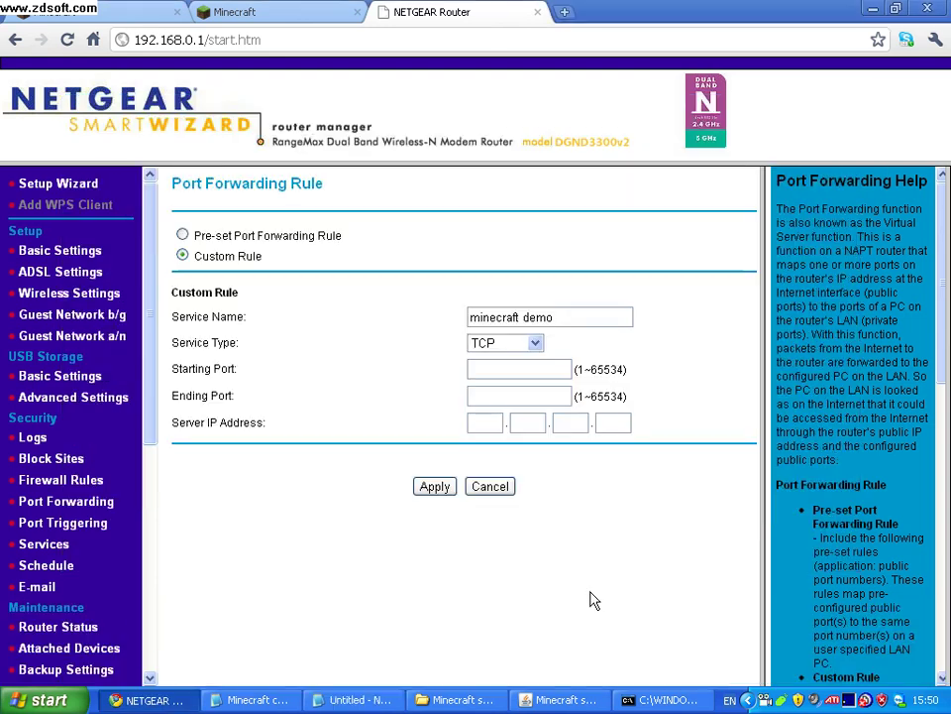
click(354, 700)
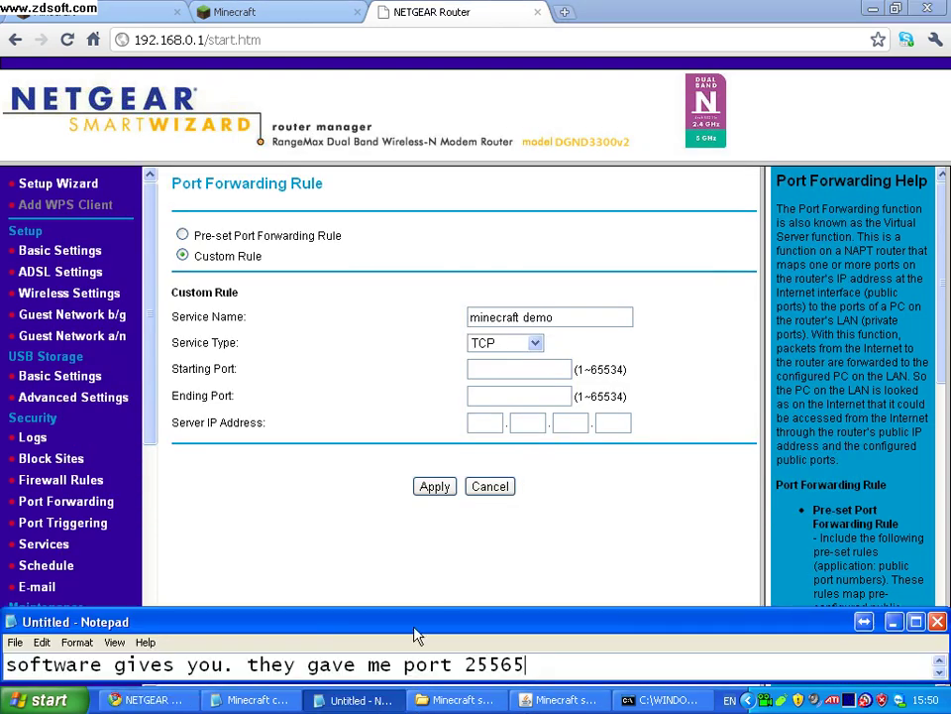
text(so)
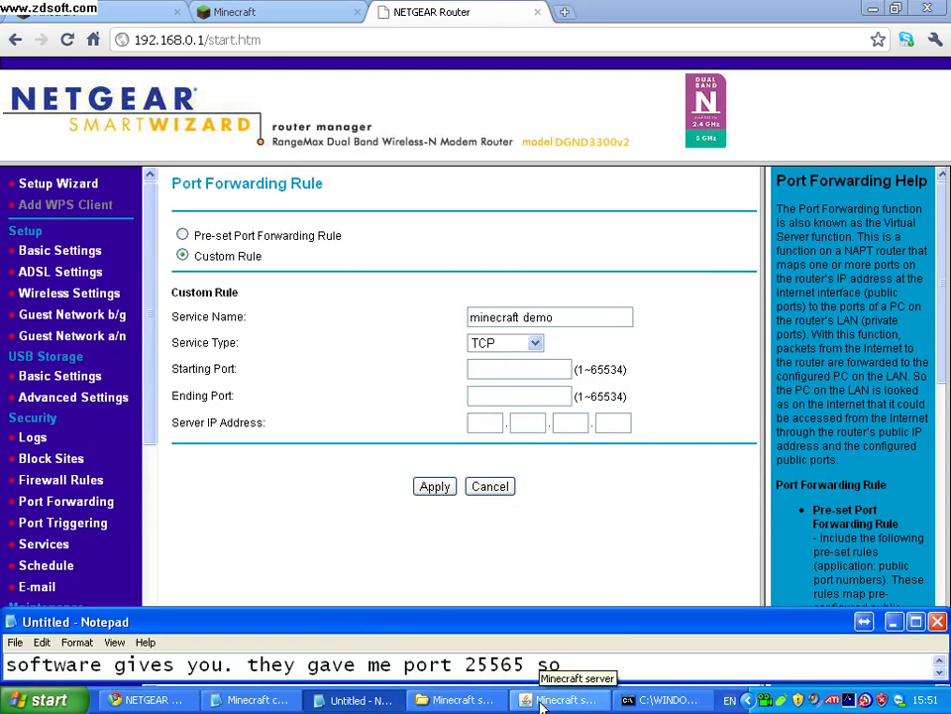
text( i type )
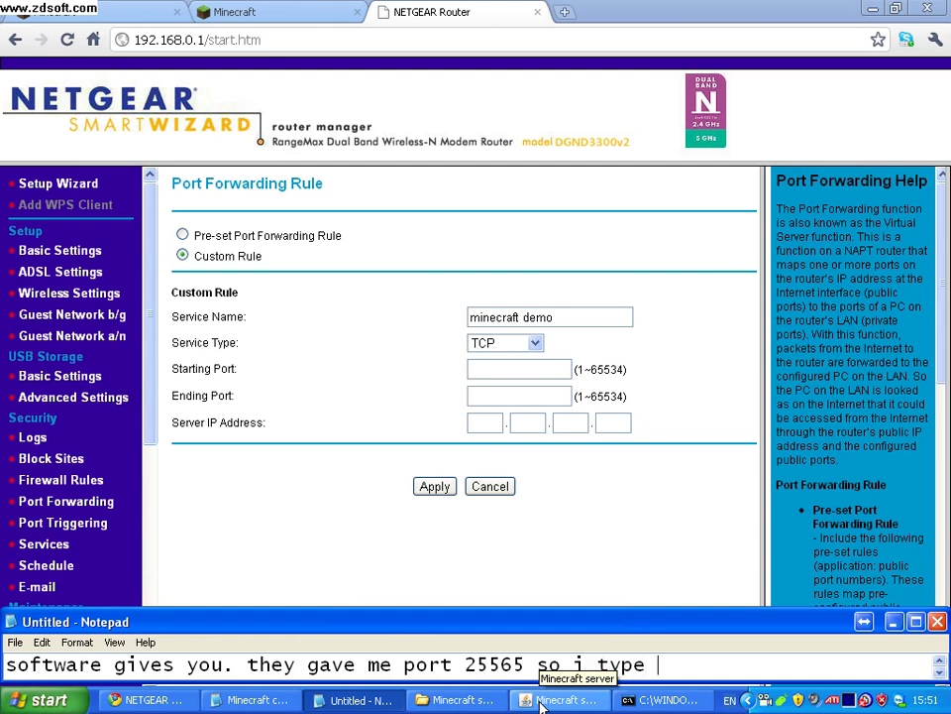
text(in th)
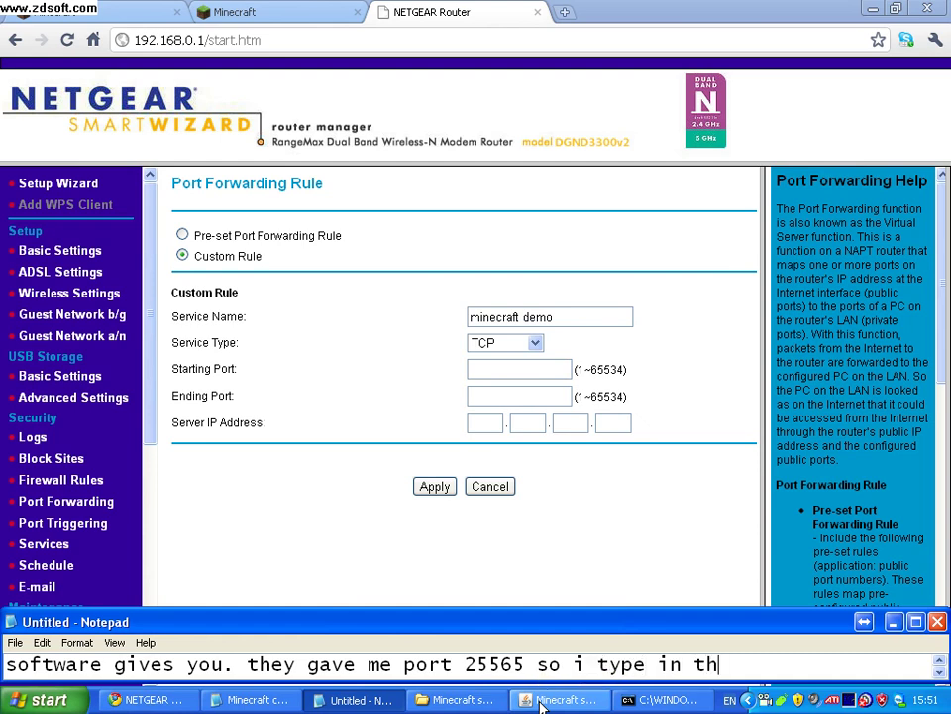
text(at numbe)
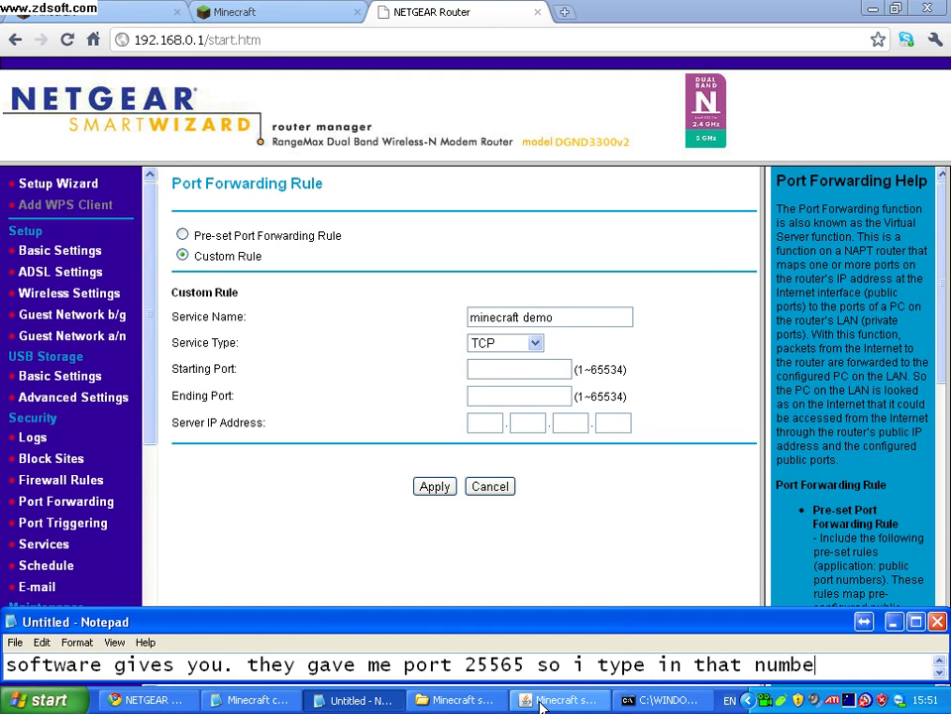
text(r into)
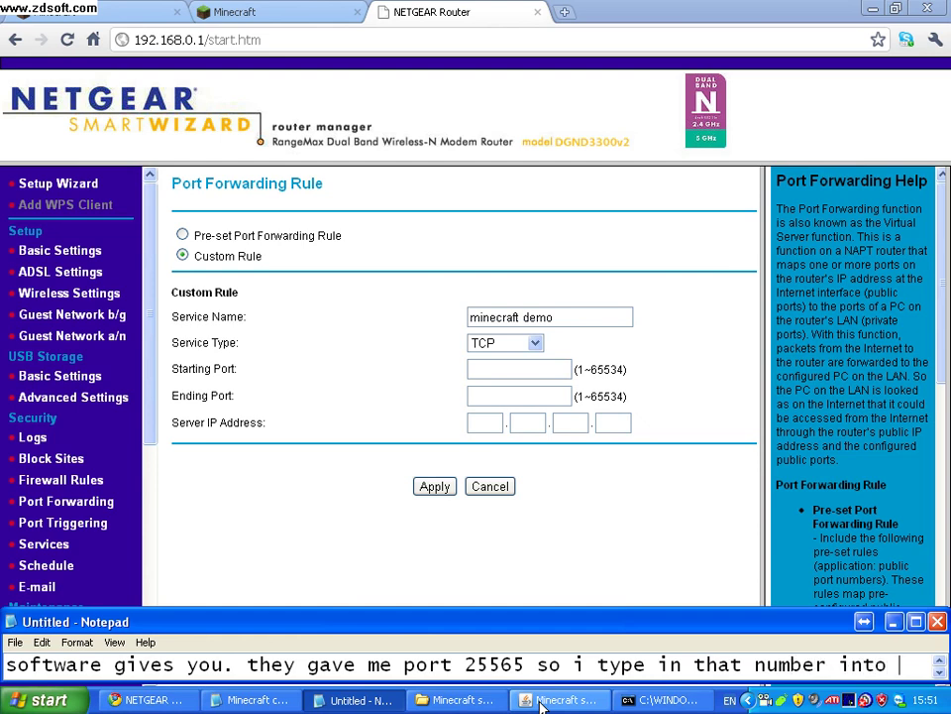
text( the )
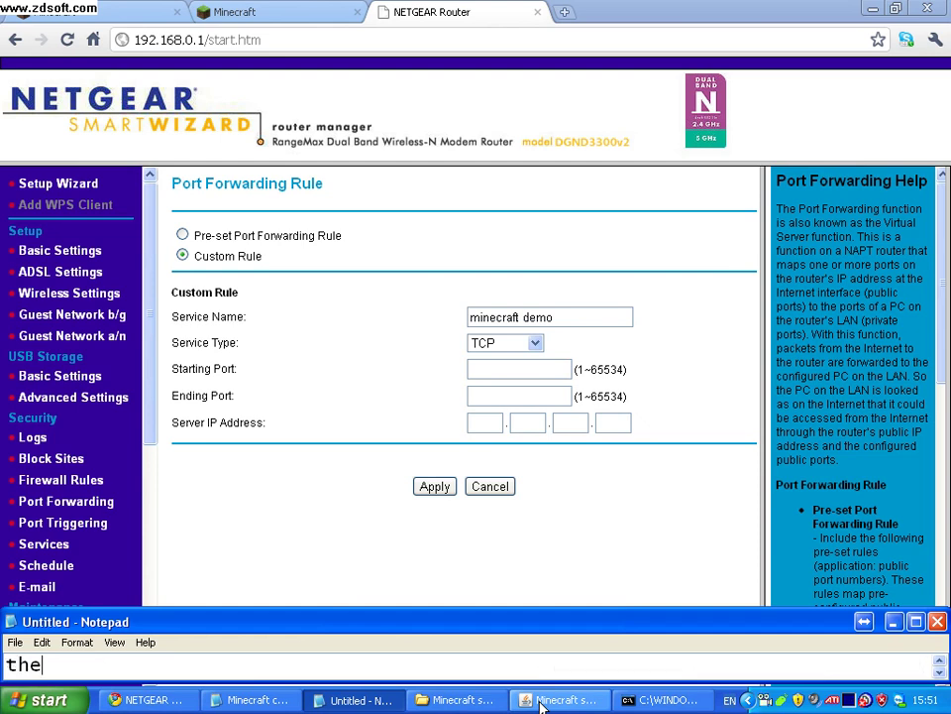
text(boxes. RE)
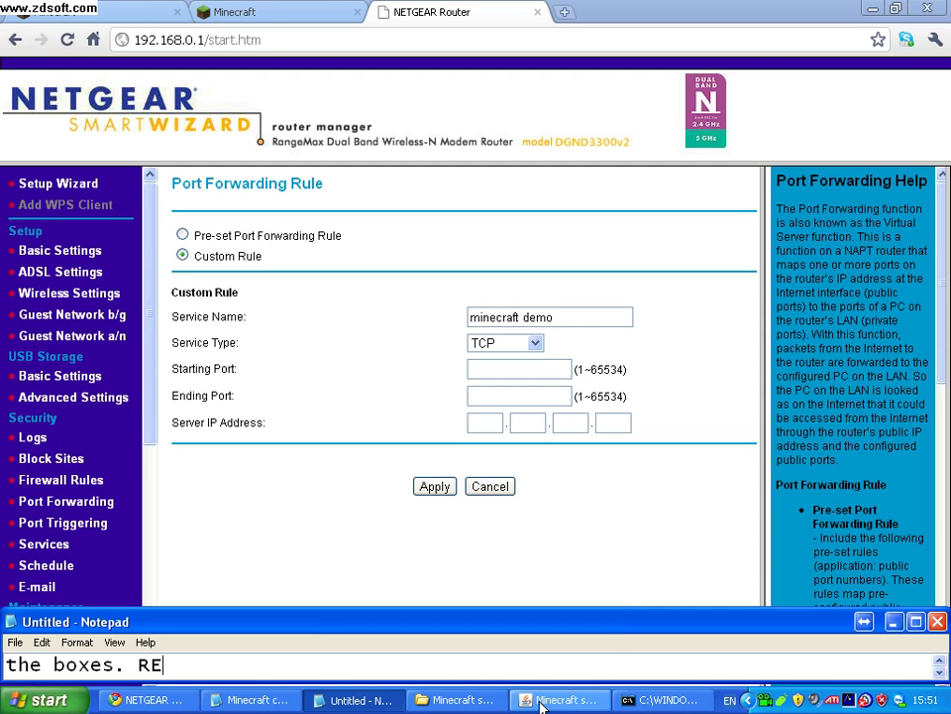
text(MEMBER D)
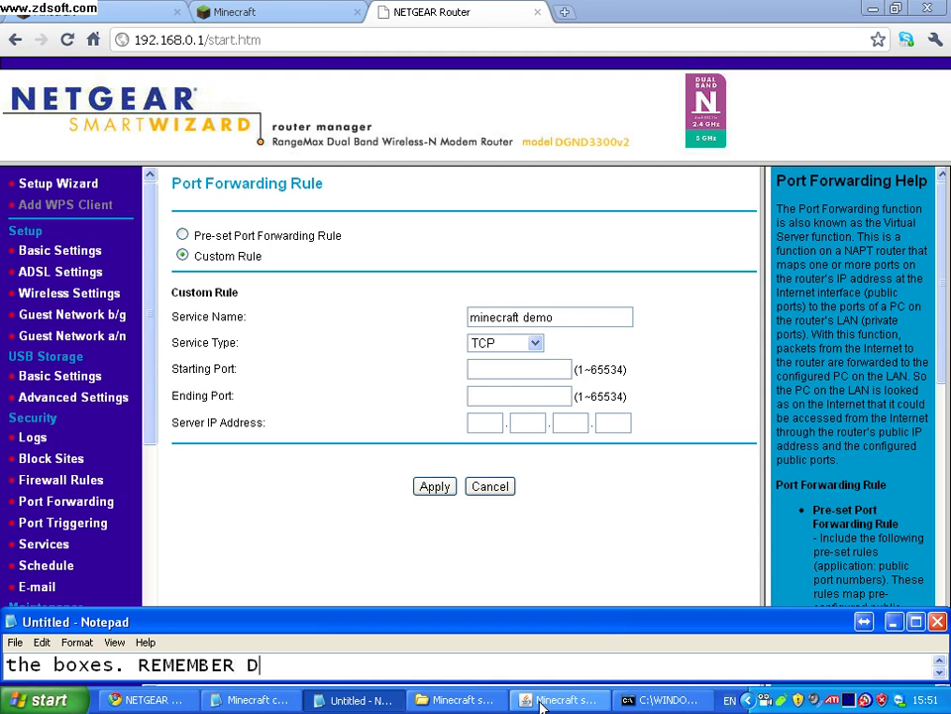
text(ONT PUT IN THE COLONS)
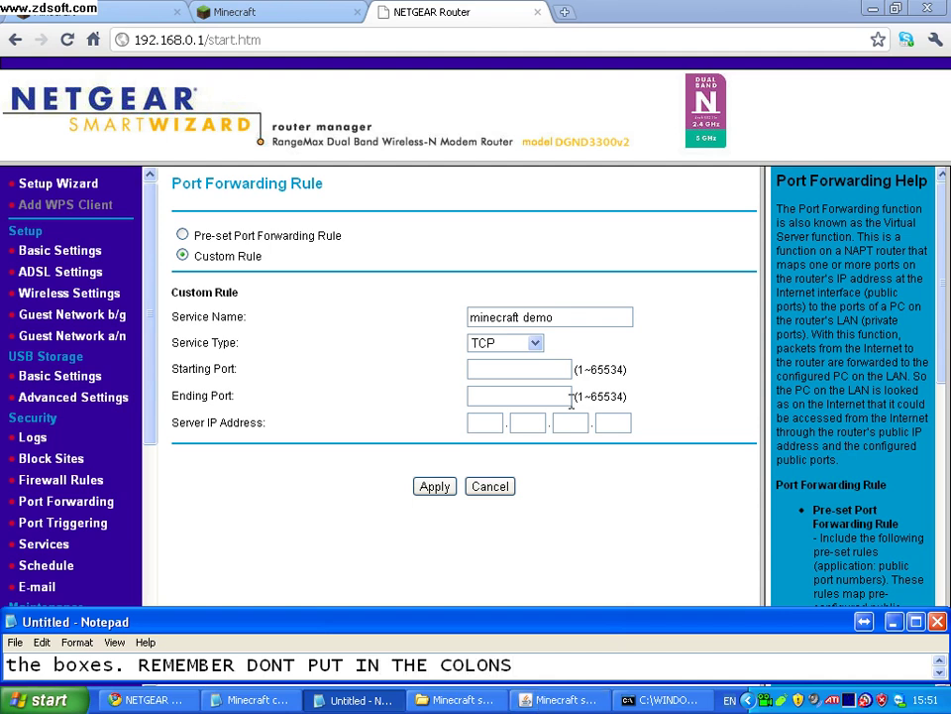
Set the rule's starting and ending ports to 25565.
click(549, 370)
text(25565)
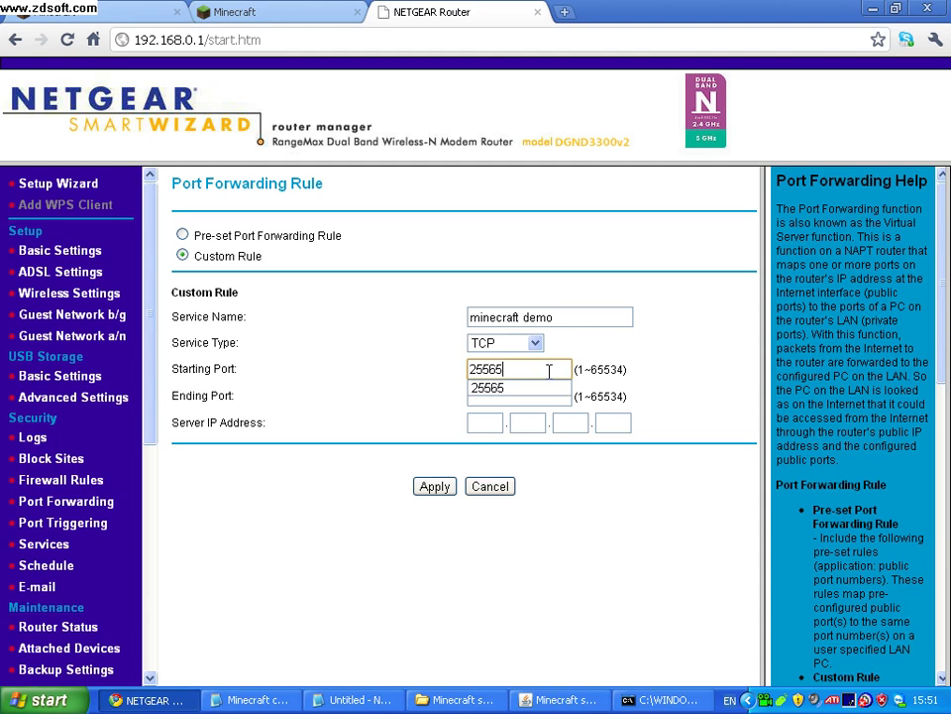
click(522, 403)
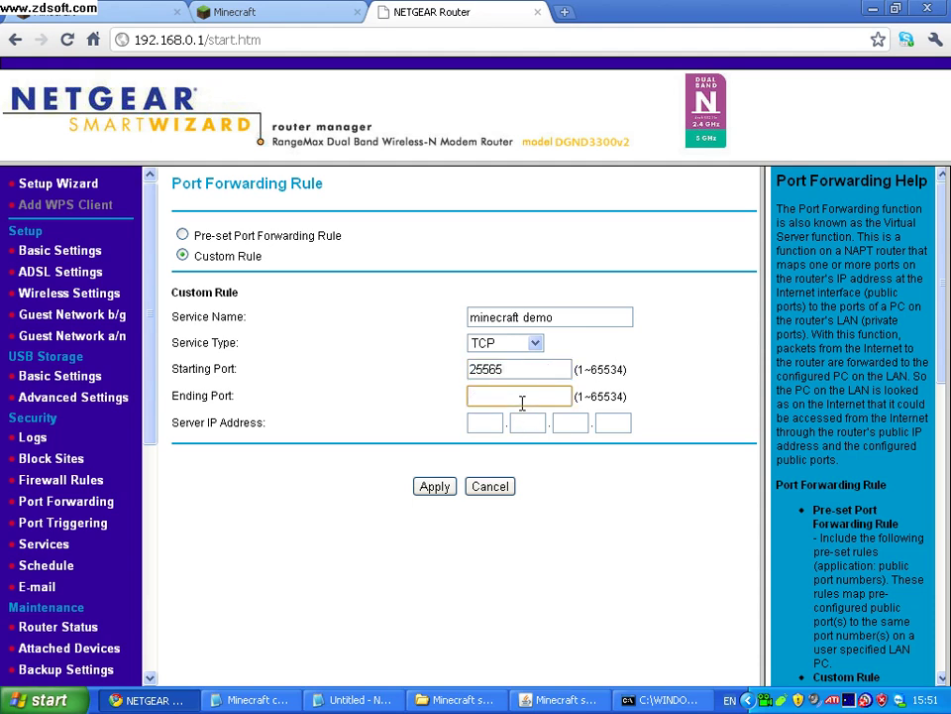
text(25565)
click(422, 393)
Replace the note with 'then put in server ip your ip adress'.
click(357, 699)
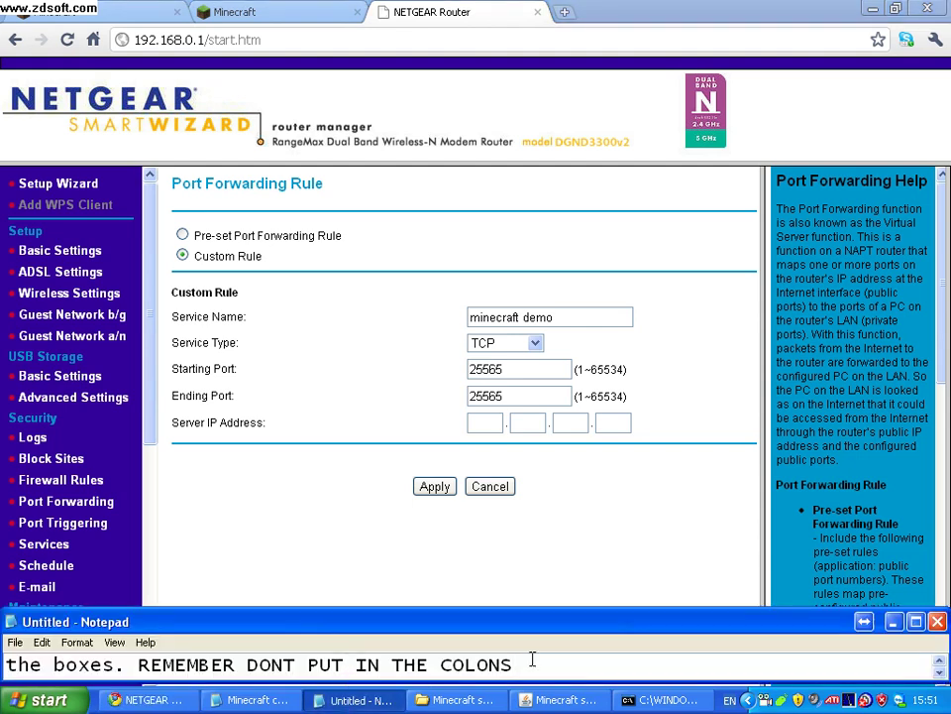
drag(533, 665, 5, 656)
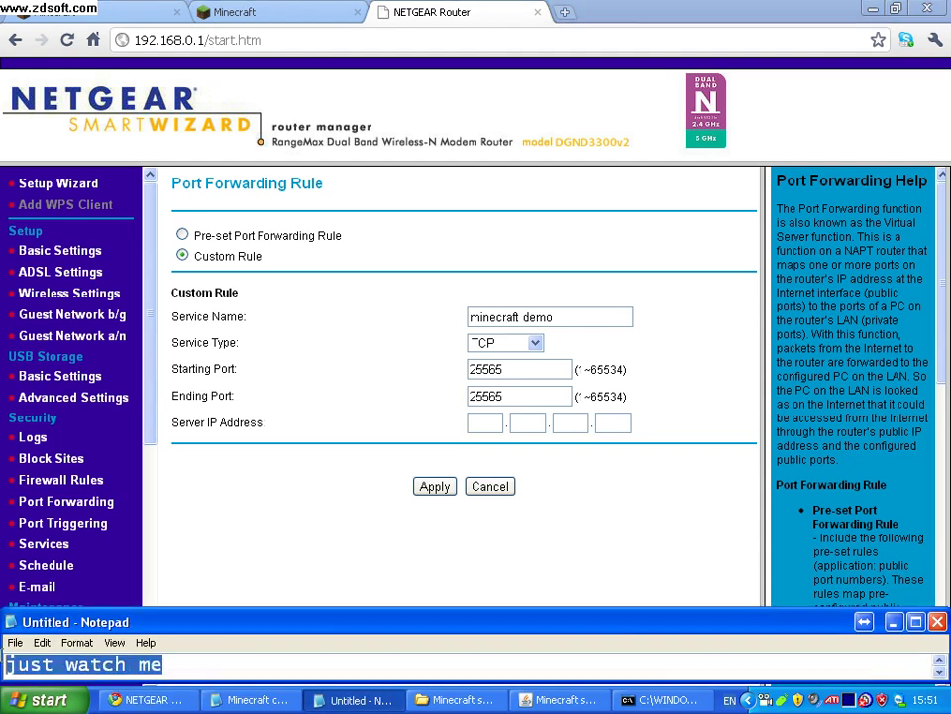
text(so what you have to do i)
key(BackSpace)
key(BackSpace)
key(BackSpace)
key(BackSpace)
key(BackSpace)
key(BackSpace)
key(BackSpace)
key(BackSpace)
key(BackSpace)
key(BackSpace)
key(BackSpace)
key(BackSpace)
key(BackSpace)
key(BackSpace)
key(BackSpace)
key(BackSpace)
key(BackSpace)
key(BackSpace)
key(BackSpace)
key(BackSpace)
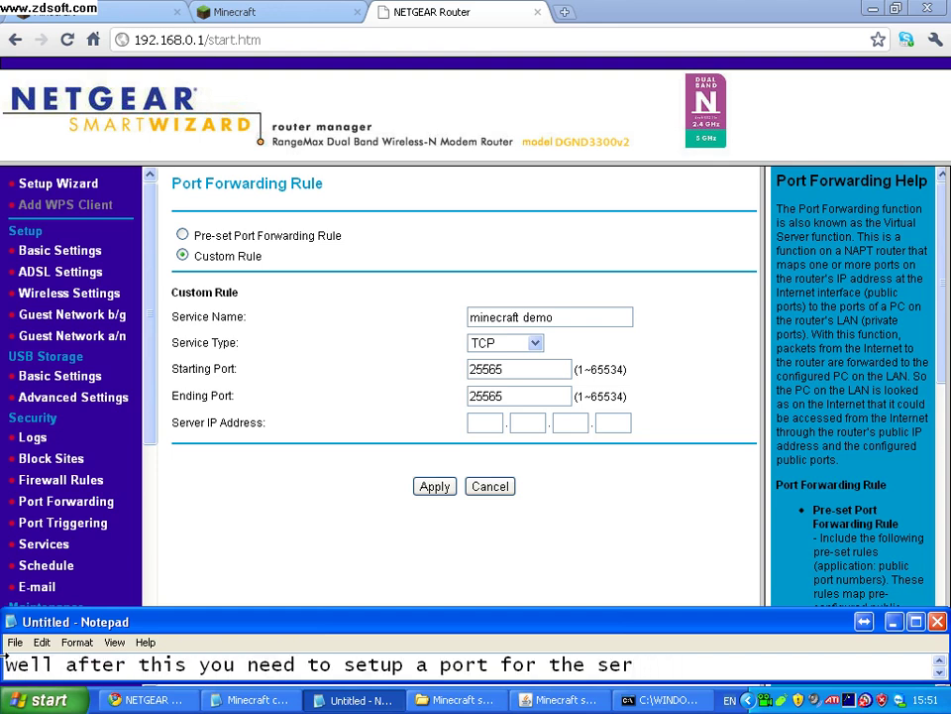
key(Return)
text(then put in )
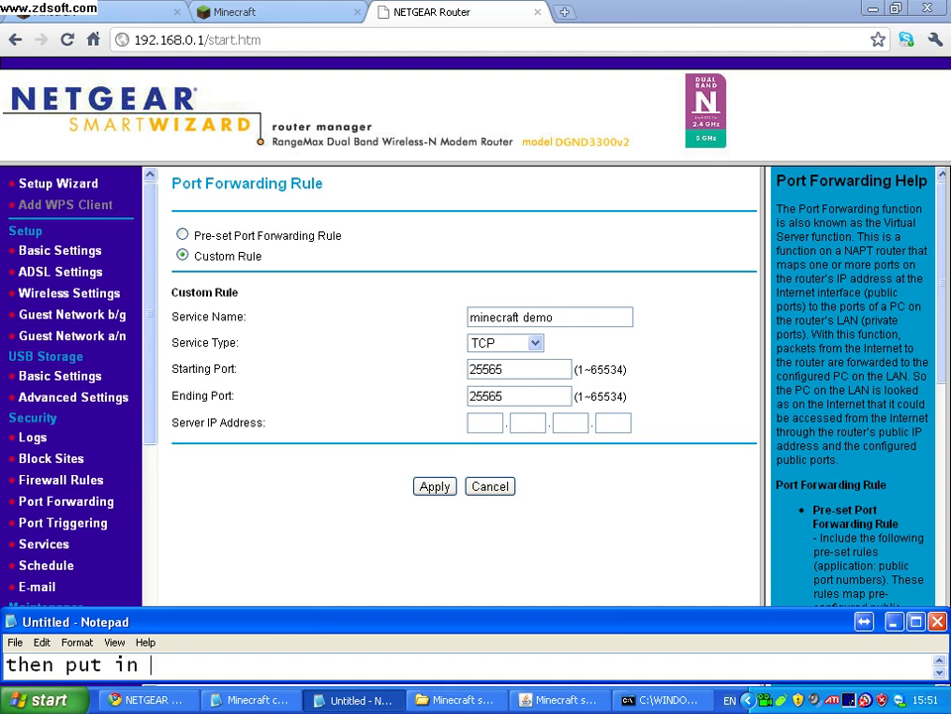
text(servetn)
key(BackSpace)
key(BackSpace)
key(BackSpace)
key(BackSpace)
text(ver ip your ip ad)
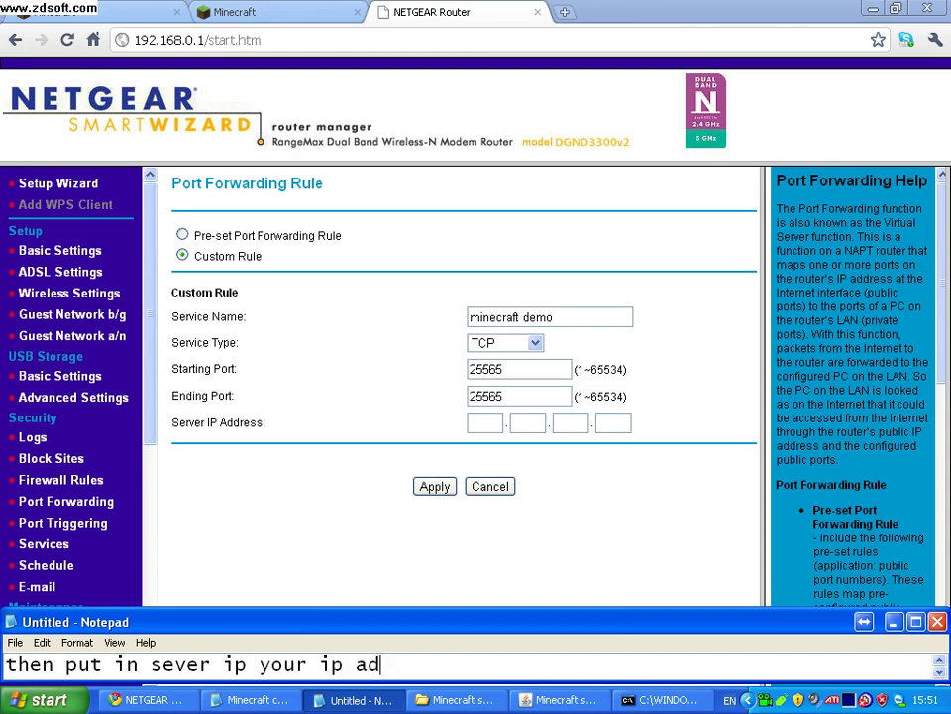
text(ress)
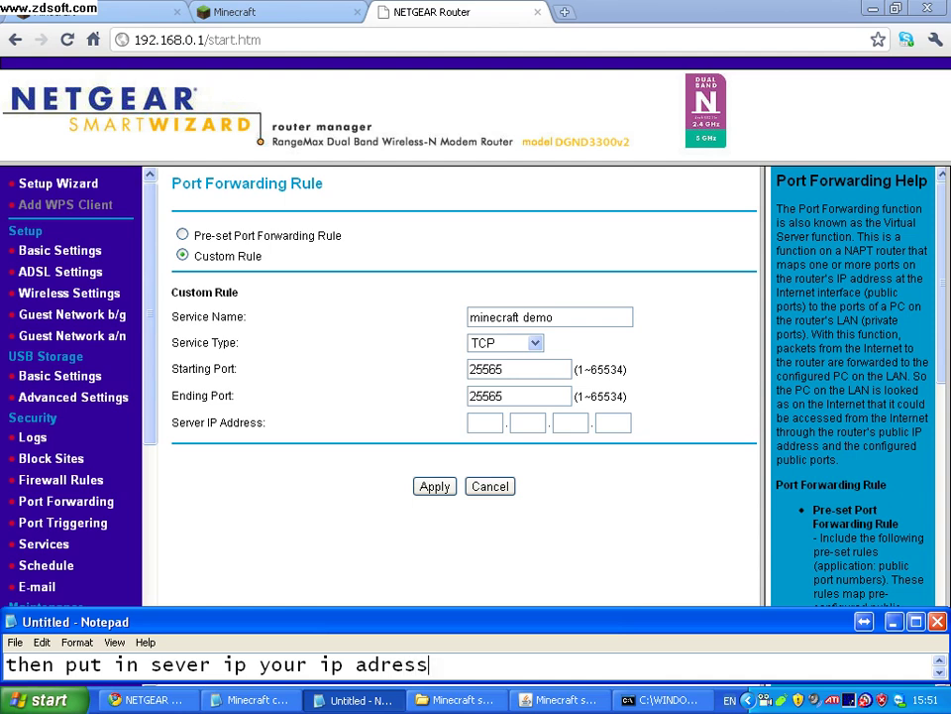
Check ipconfig and enter Server IP 192.168.0.2 into the rule's IP boxes.
click(666, 699)
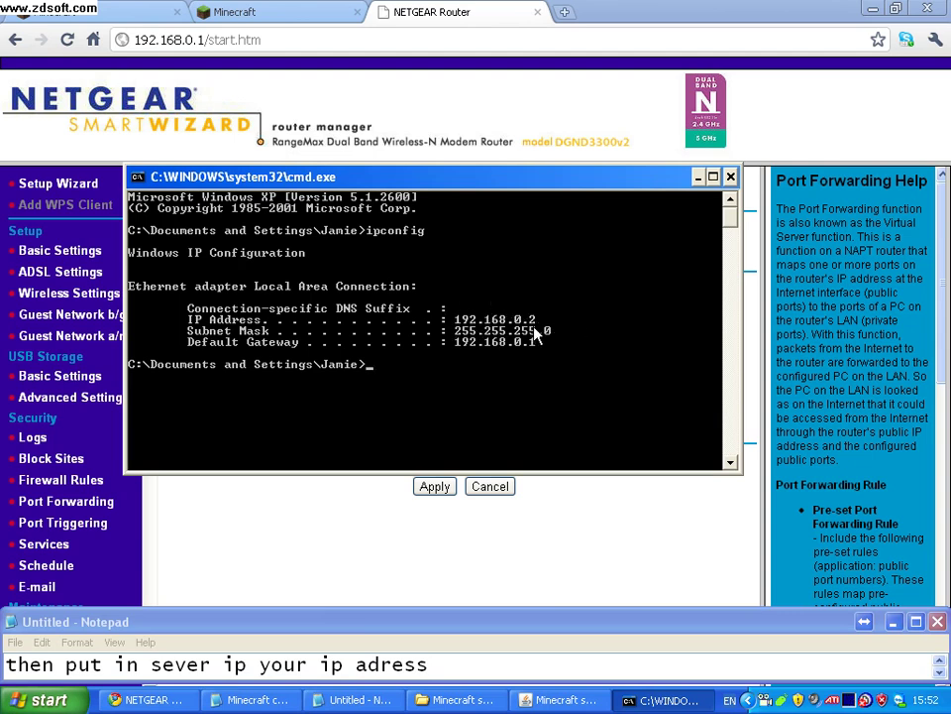
click(595, 495)
click(499, 422)
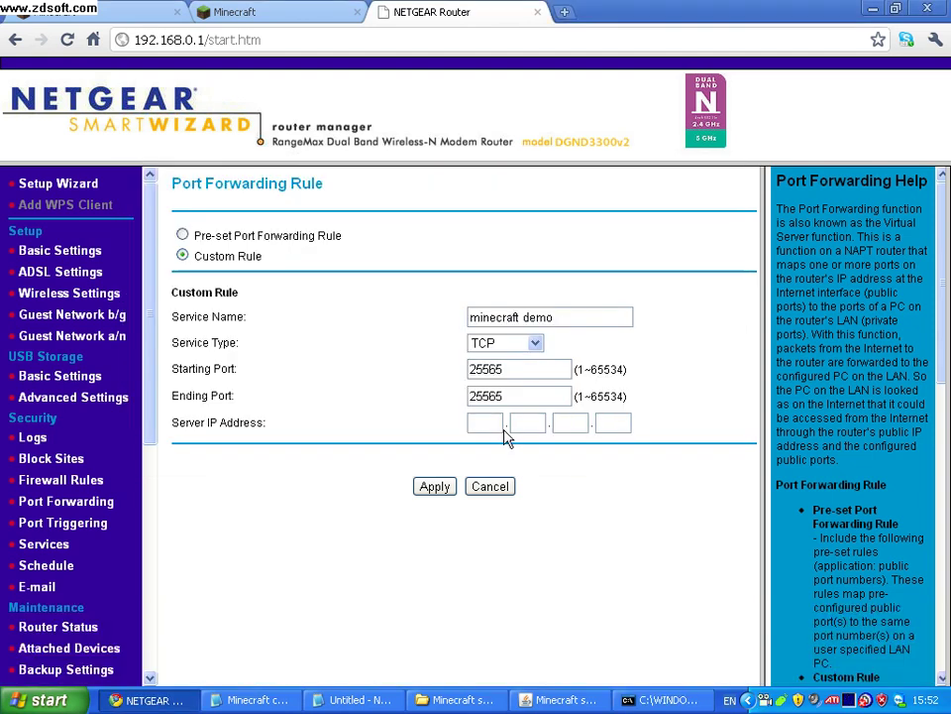
text(192)
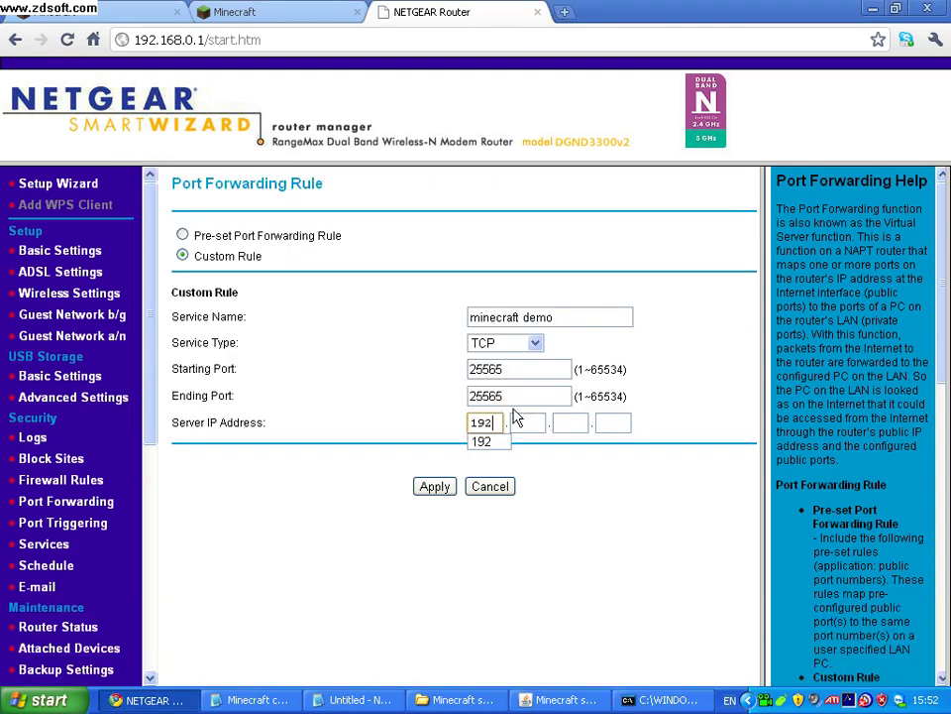
click(530, 422)
text(16)
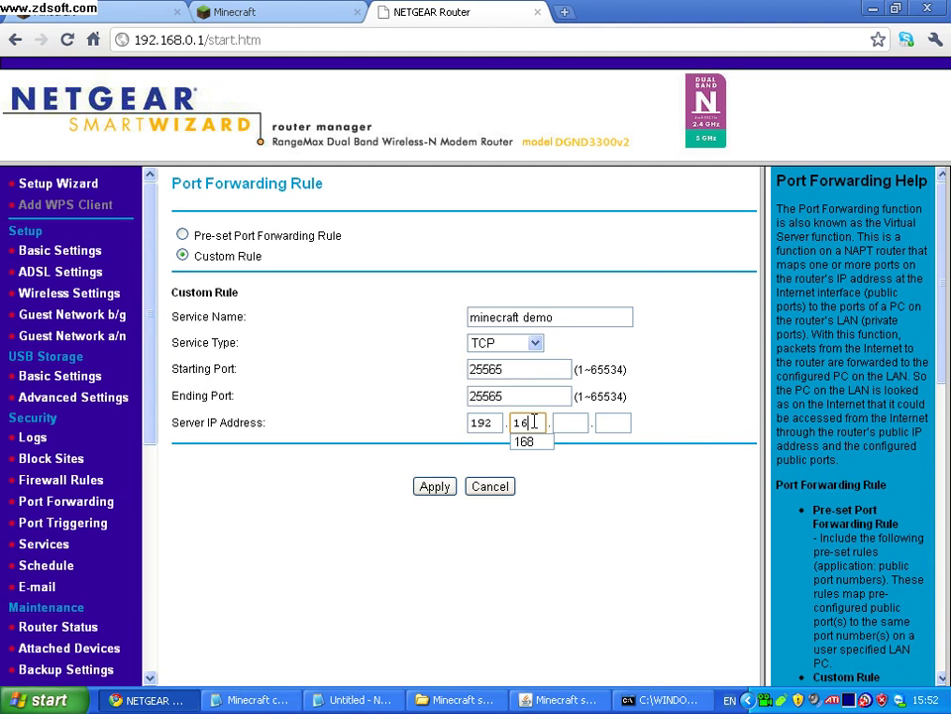
text(8)
click(664, 700)
click(664, 700)
click(580, 423)
text(0)
click(622, 423)
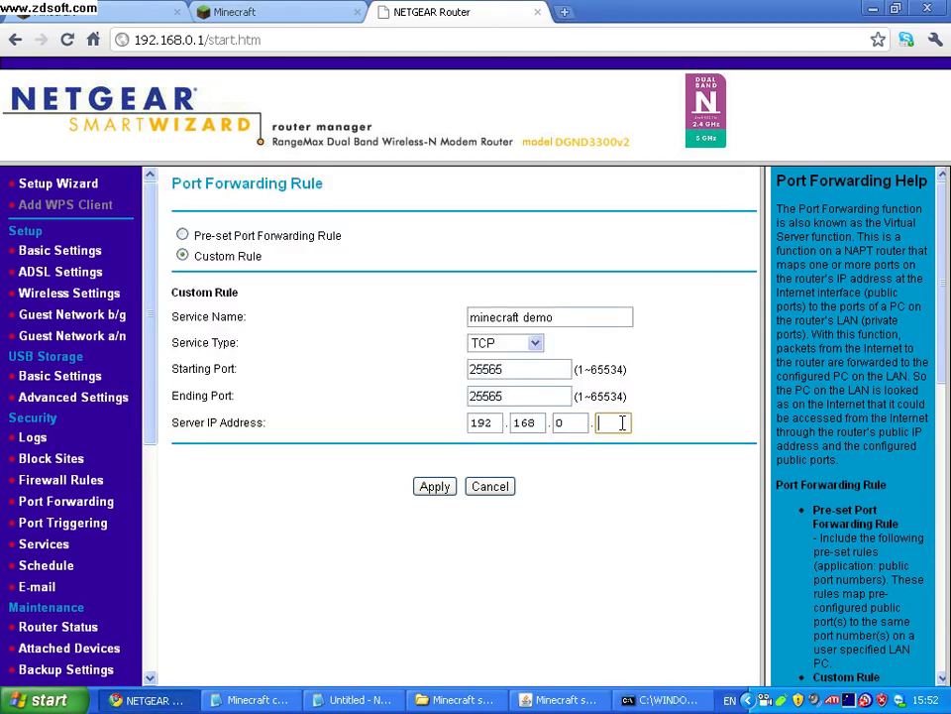
text(2)
Apply the minecraft demo rule and dismiss the illegal server IP warning.
click(435, 487)
click(347, 700)
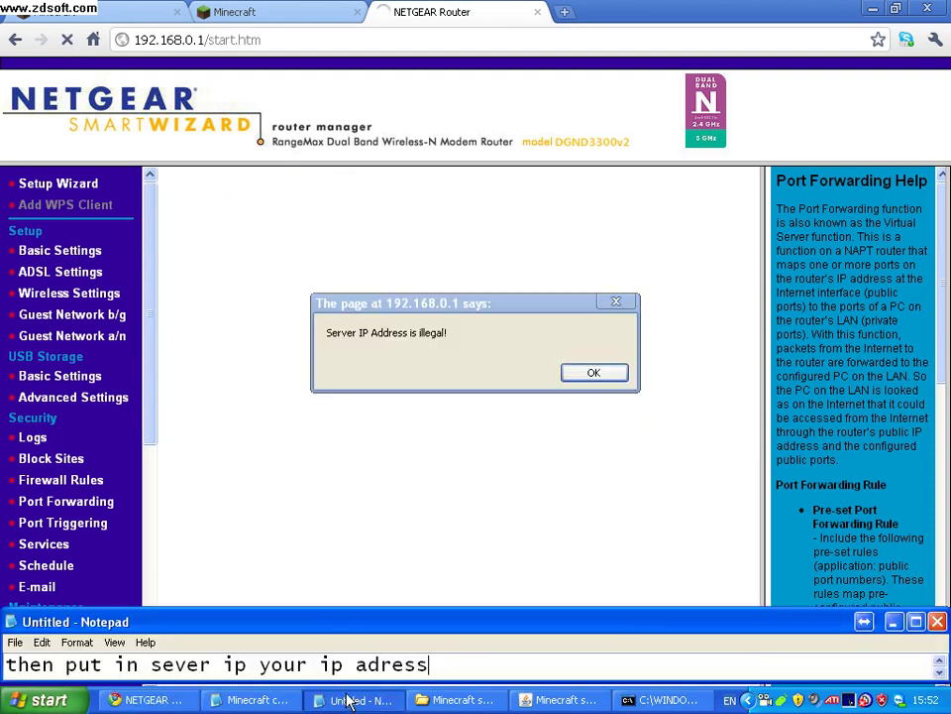
click(593, 373)
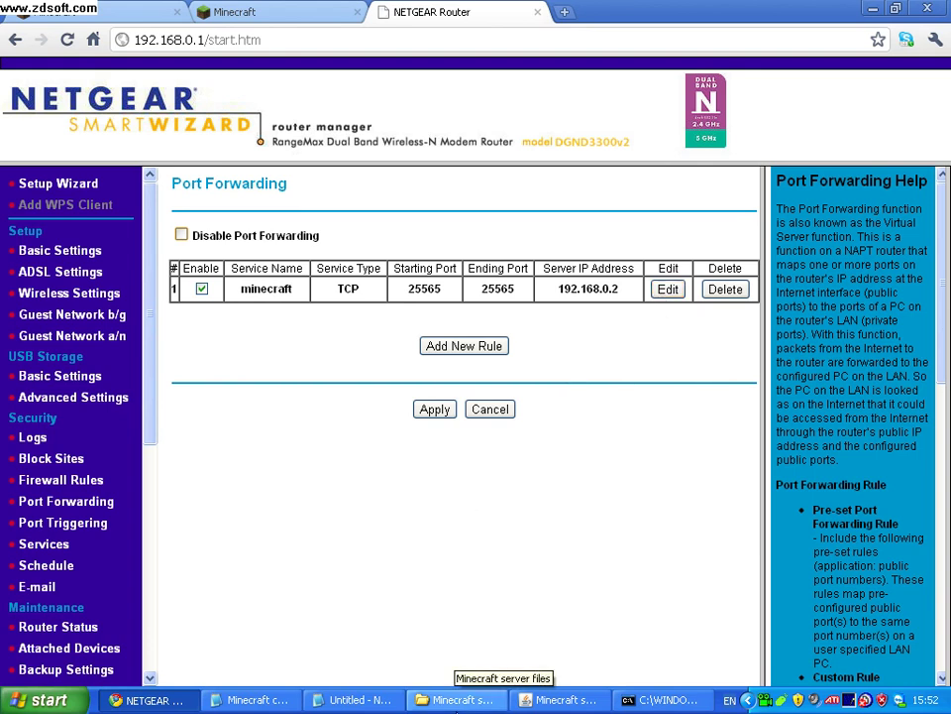
Note that another rule isn't allowed because one already exists.
click(357, 700)
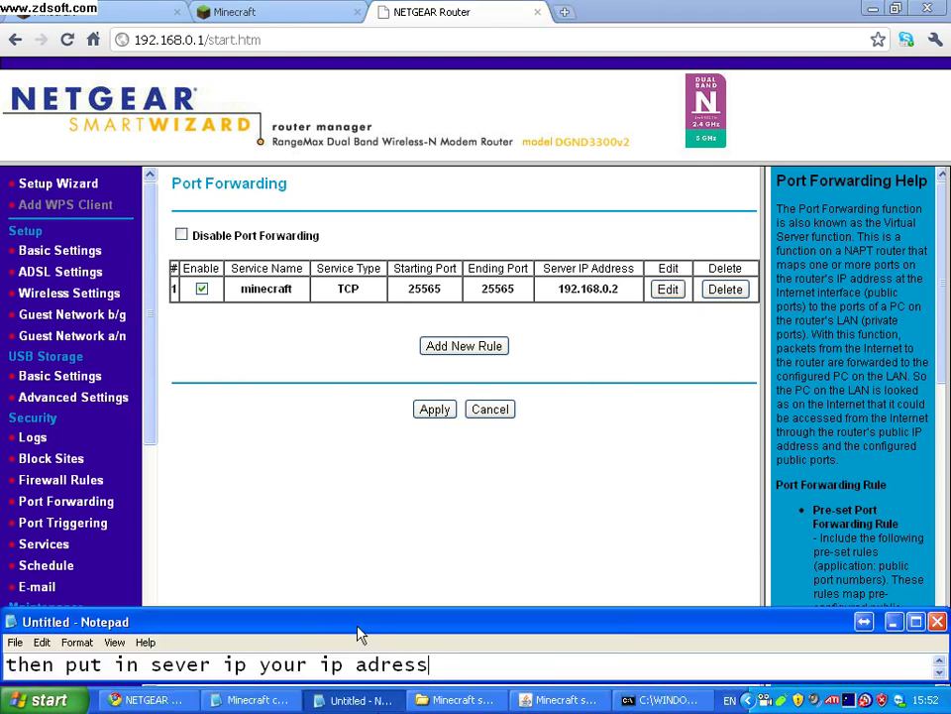
key(ctrl+a)
key(BackSpace)
text(it w)
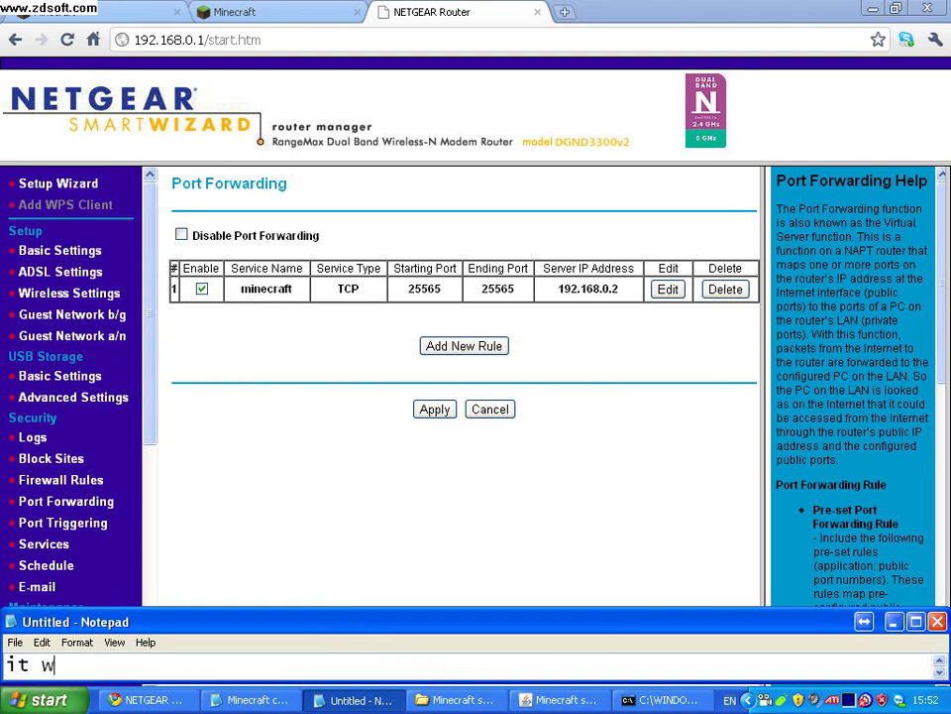
text(ont let me)
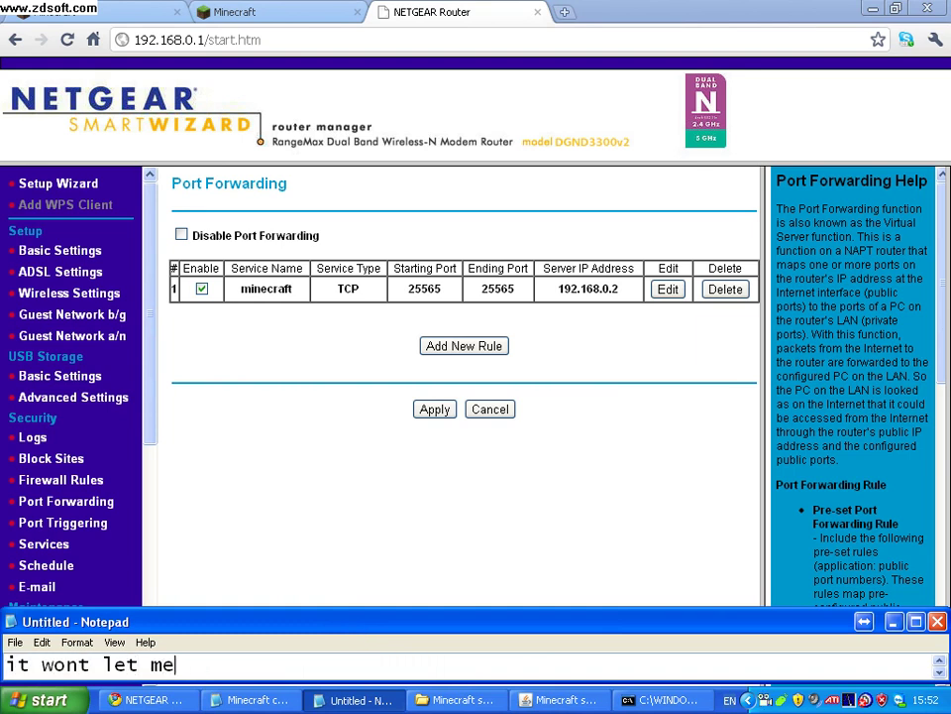
text( make another one)
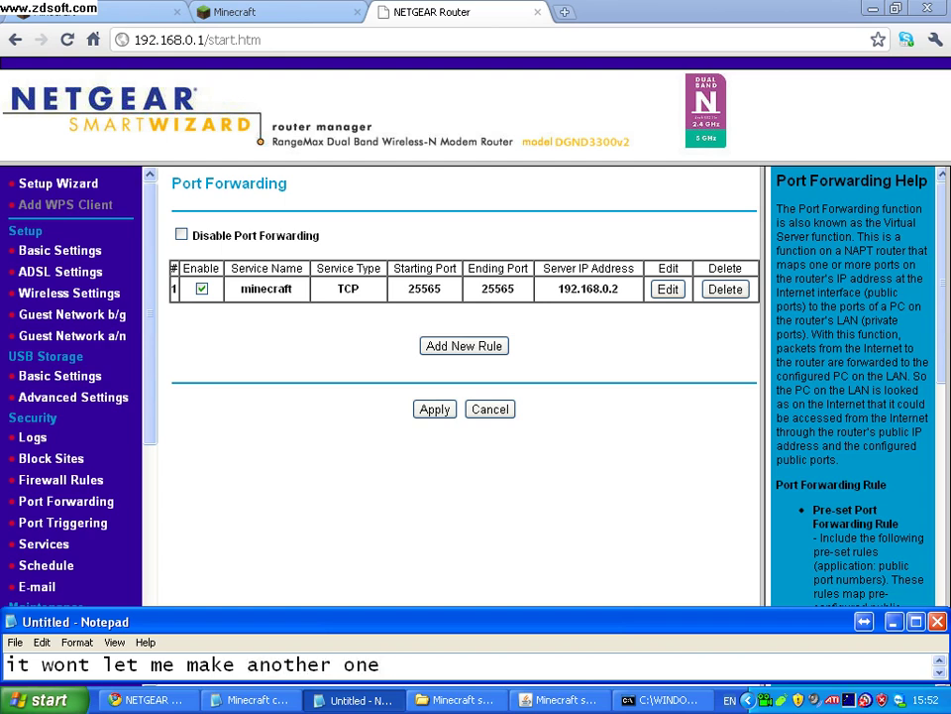
key(ctrl+a)
key(BackSpace)
text(be)
text(use)
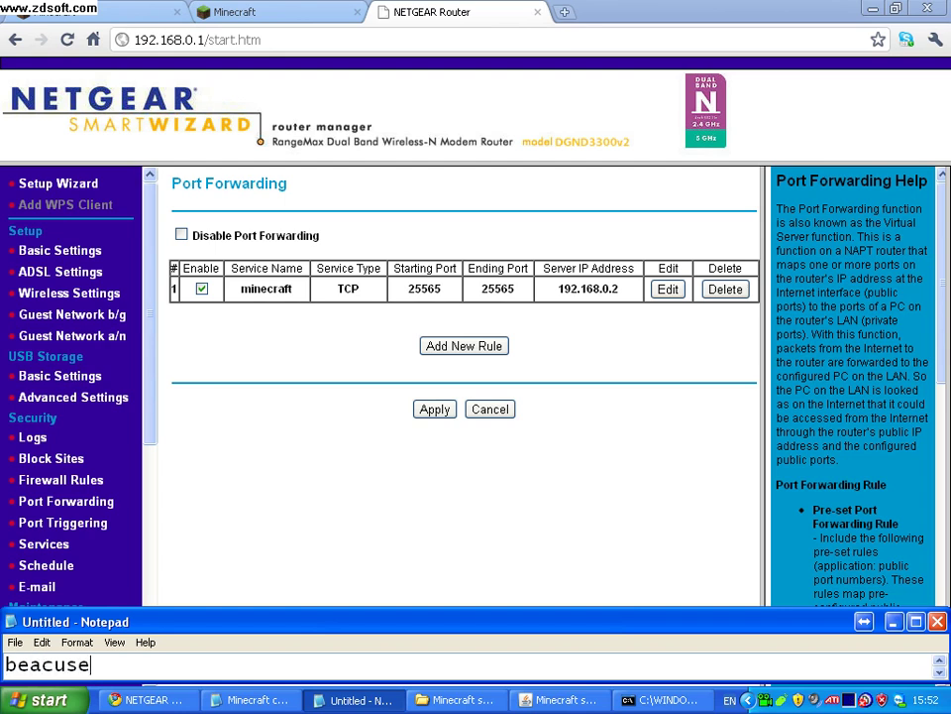
text( i alread)
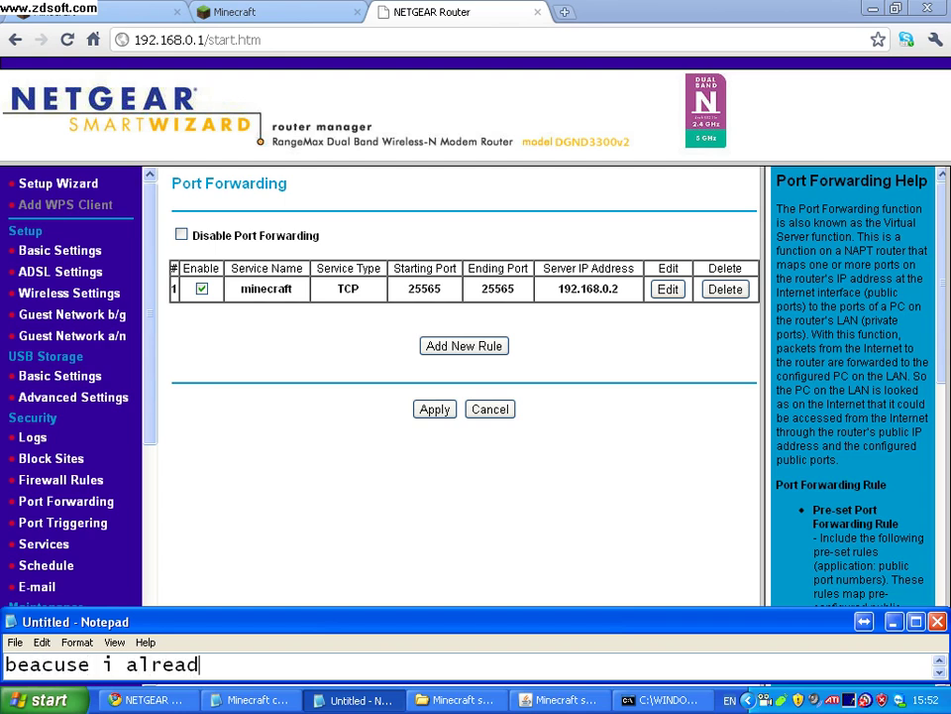
text(y have one)
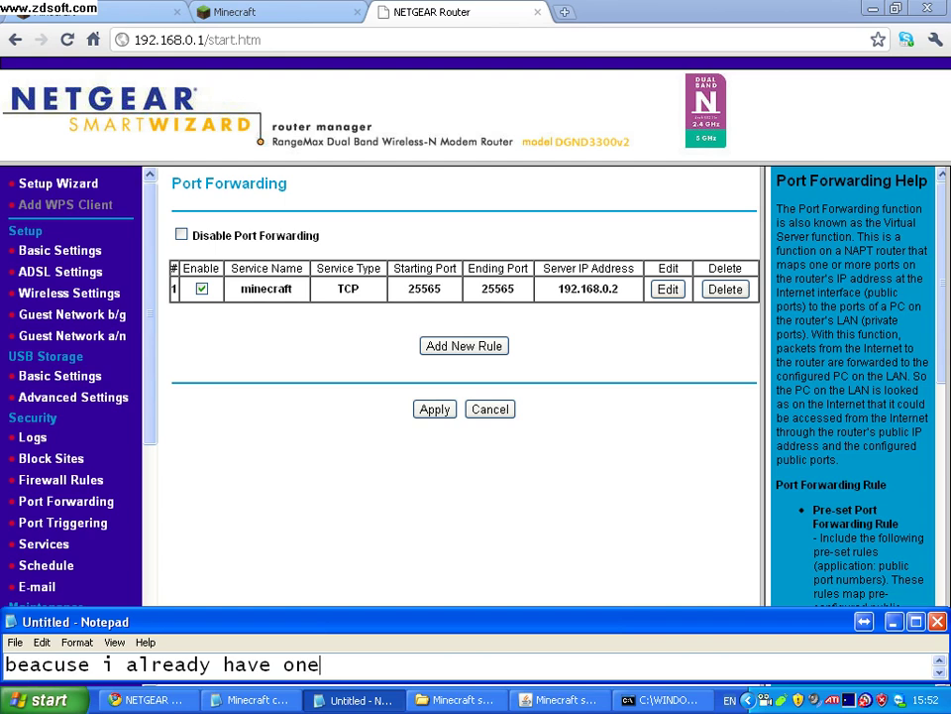
Add 'after you do this click apply' to the note and apply the minecraft rule.
key(Return)
text(after you )
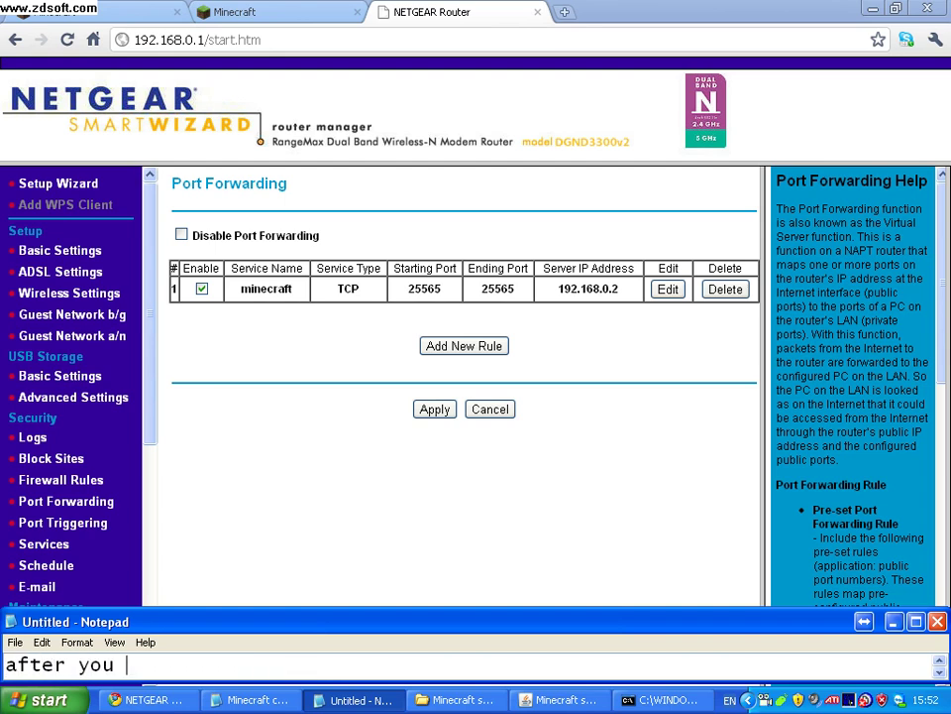
text(do this )
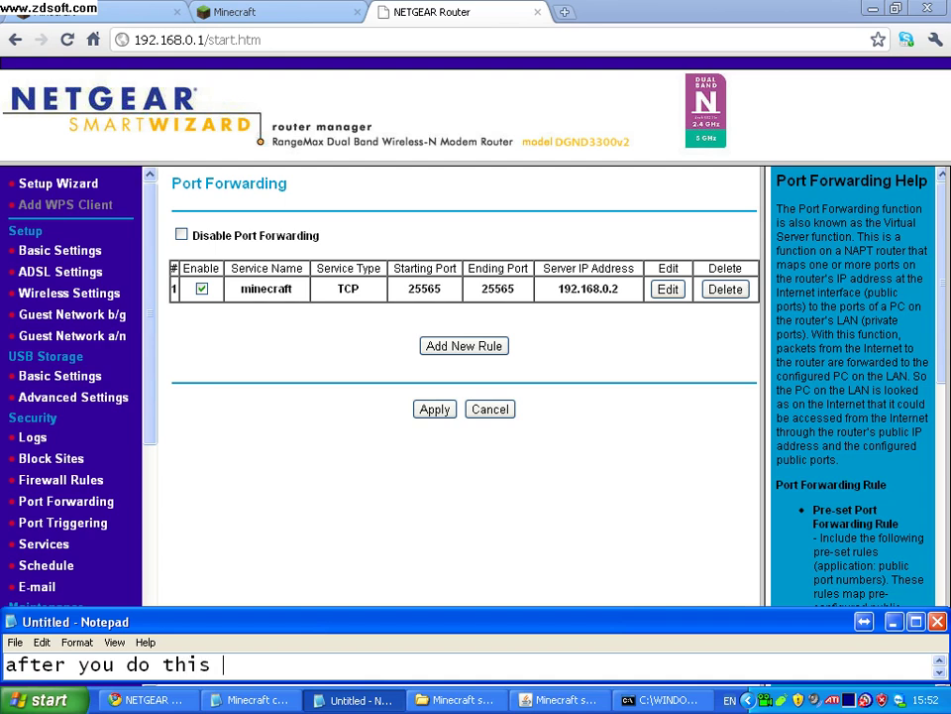
text(click ap)
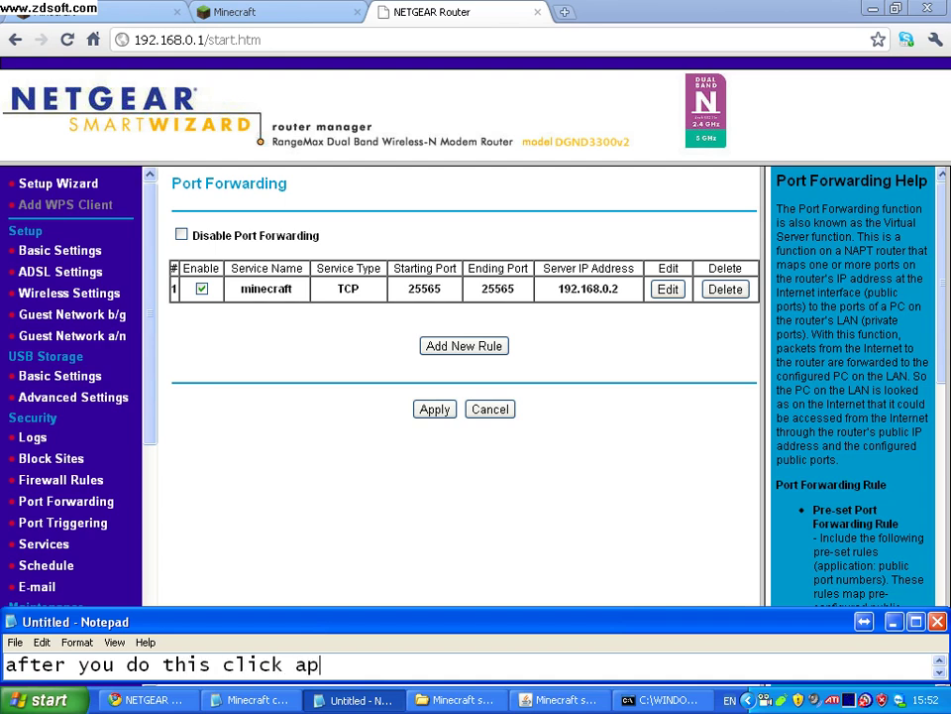
text(ply)
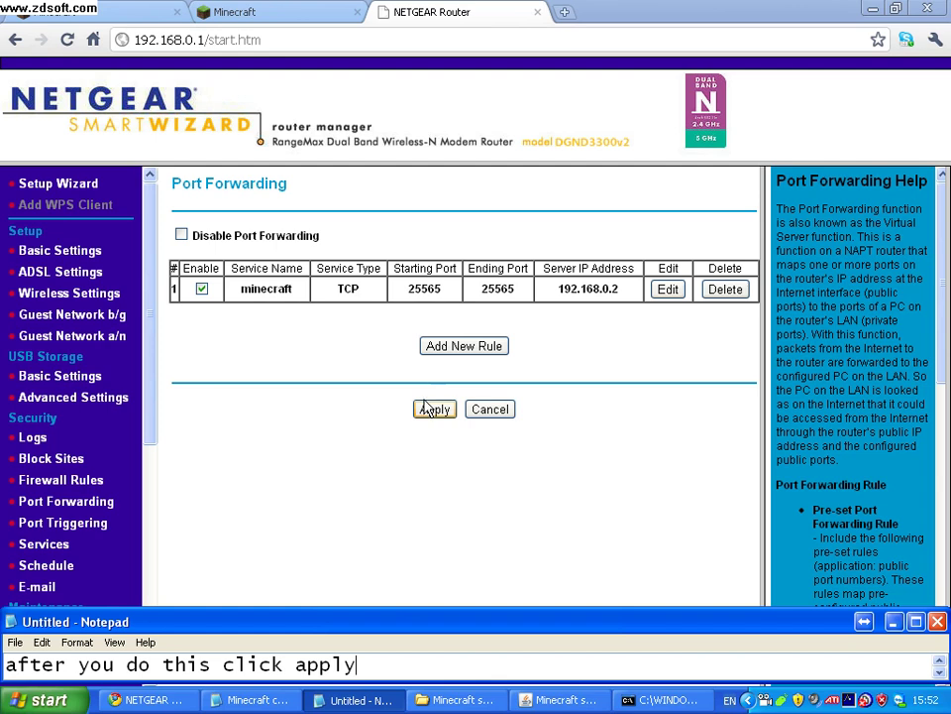
click(434, 409)
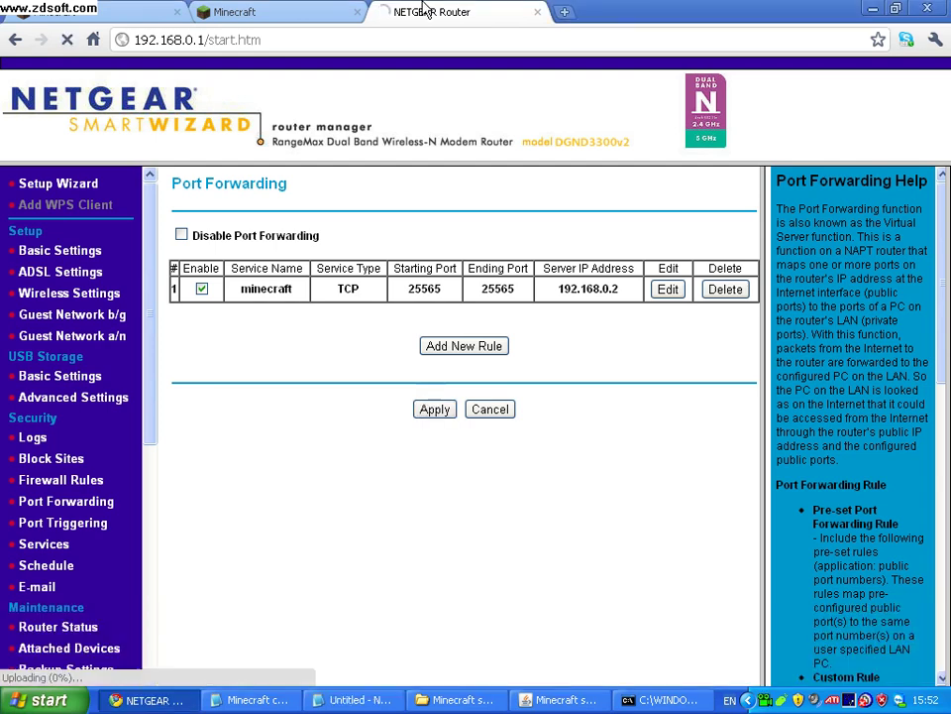
Close the router page and browser, noting the browser is no longer needed, then clear the note.
click(538, 12)
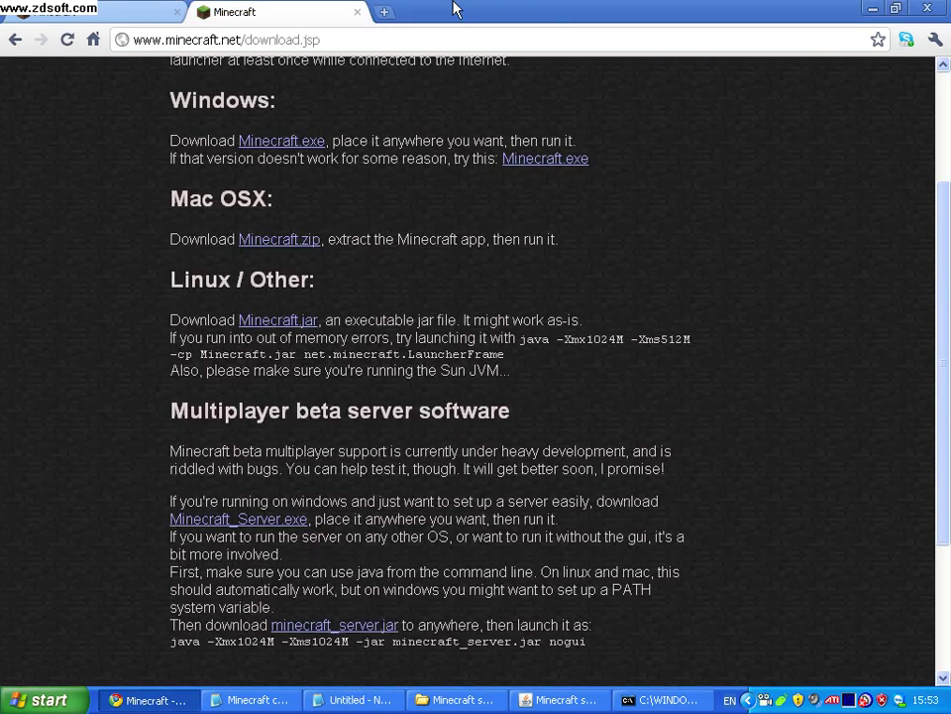
key(alt+F4)
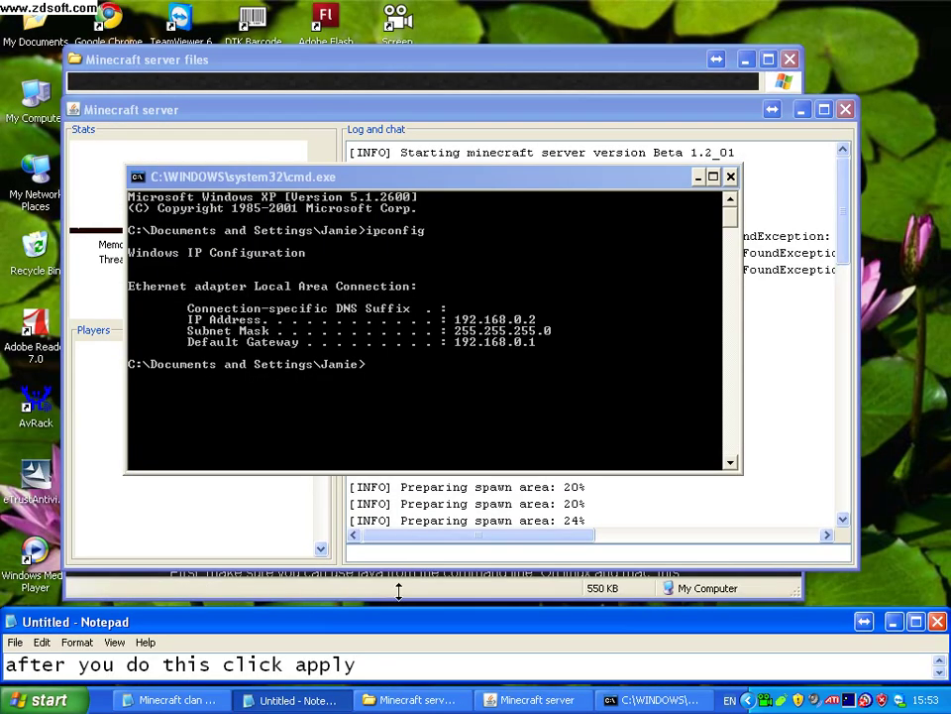
click(416, 662)
key(ctrl+a)
key(Delete)
text(yo)
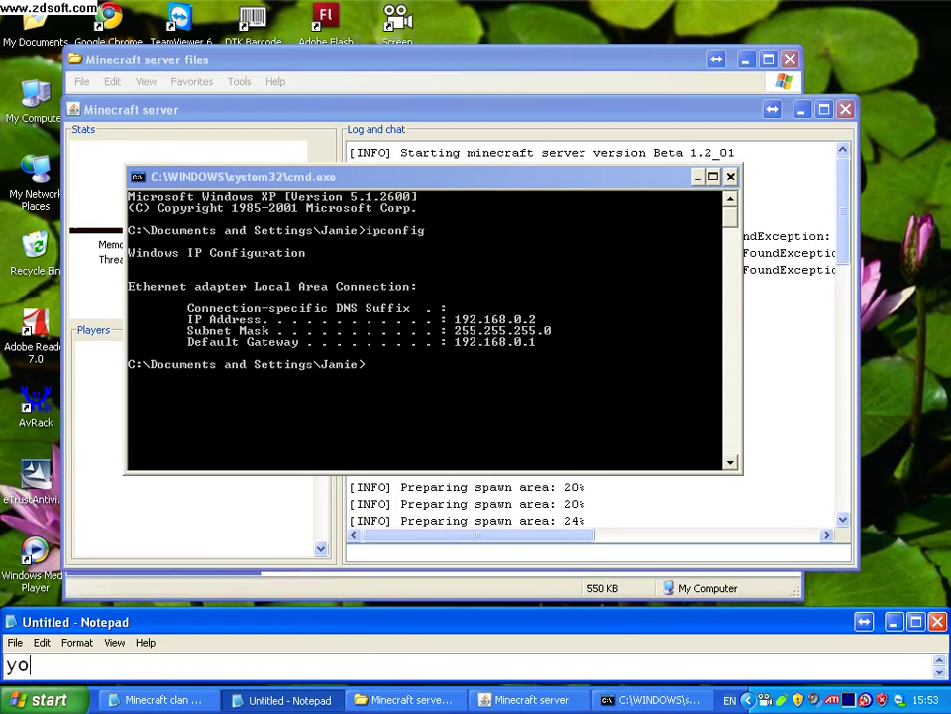
text(u can clos)
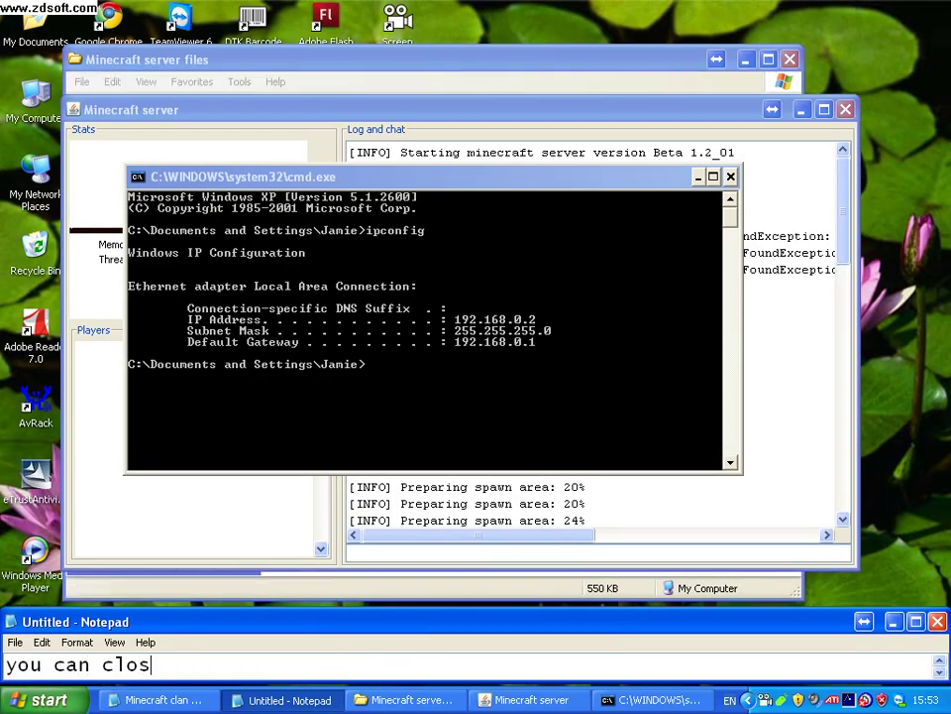
text(e out you)
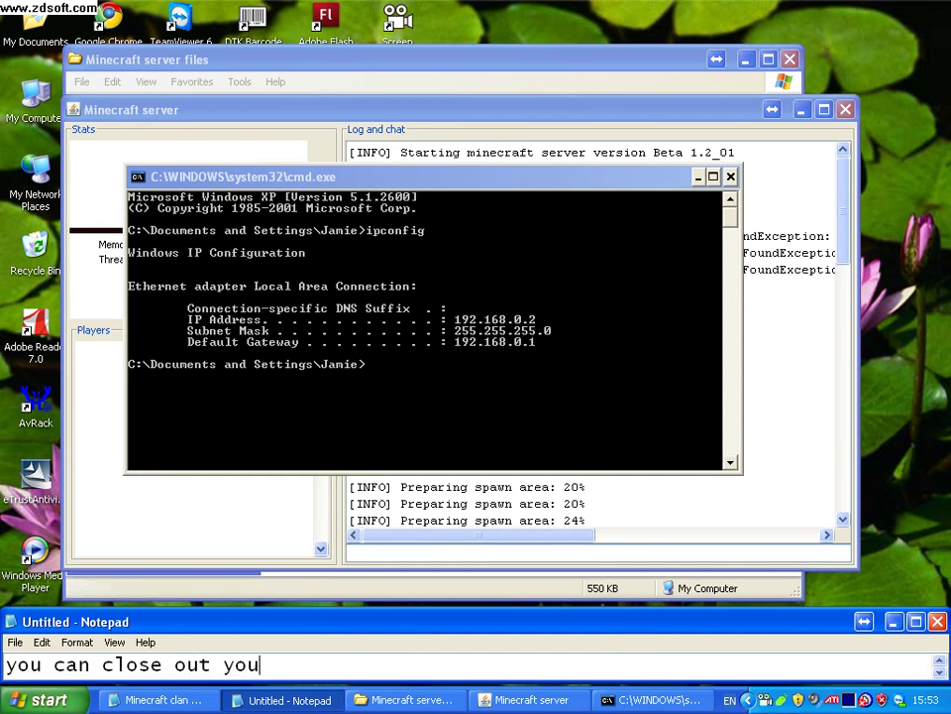
text(r browsee)
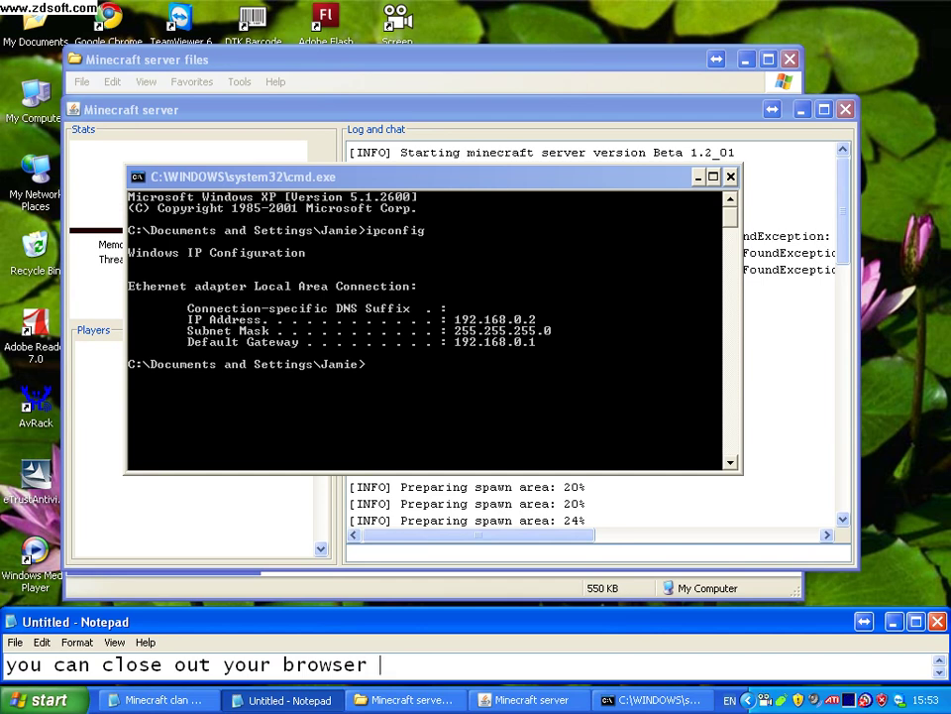
text( now we ds)
key(BackSpace)
text(do)
key(BackSpace)
key(BackSpace)
key(BackSpace)
text(dont )
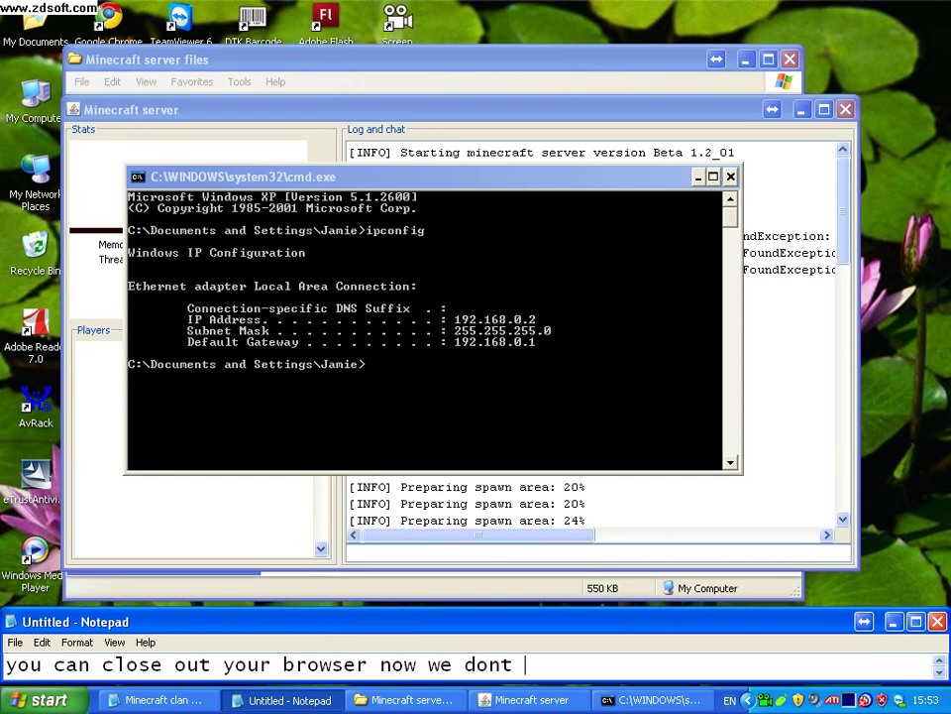
text(need it anymore)
key(ctrl+a)
key(BackSpace)
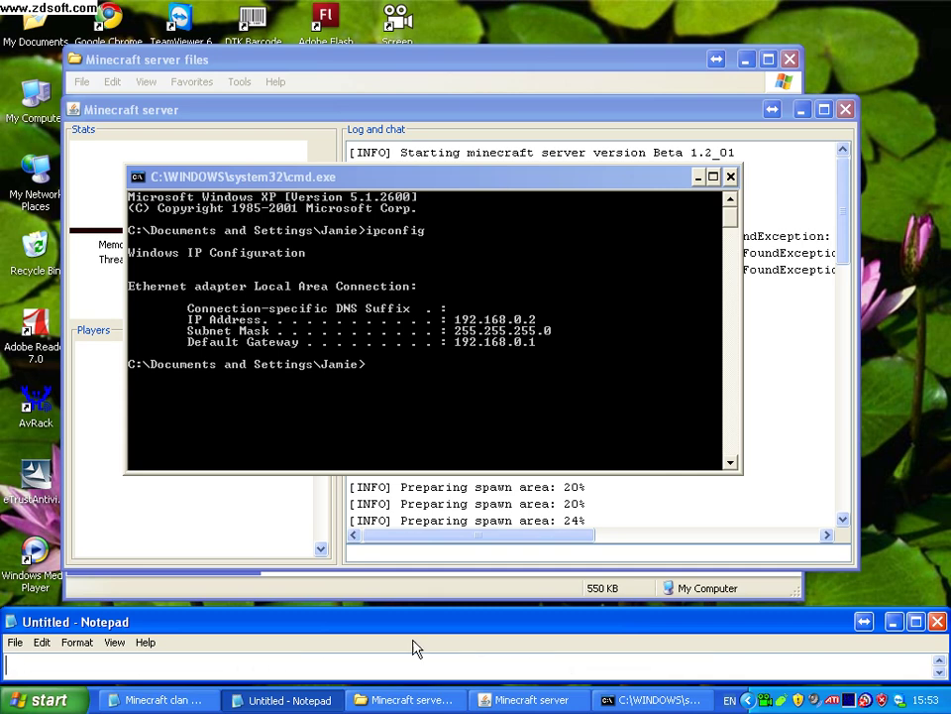
Close the command prompt and bring the Minecraft server files folder to the front.
click(730, 176)
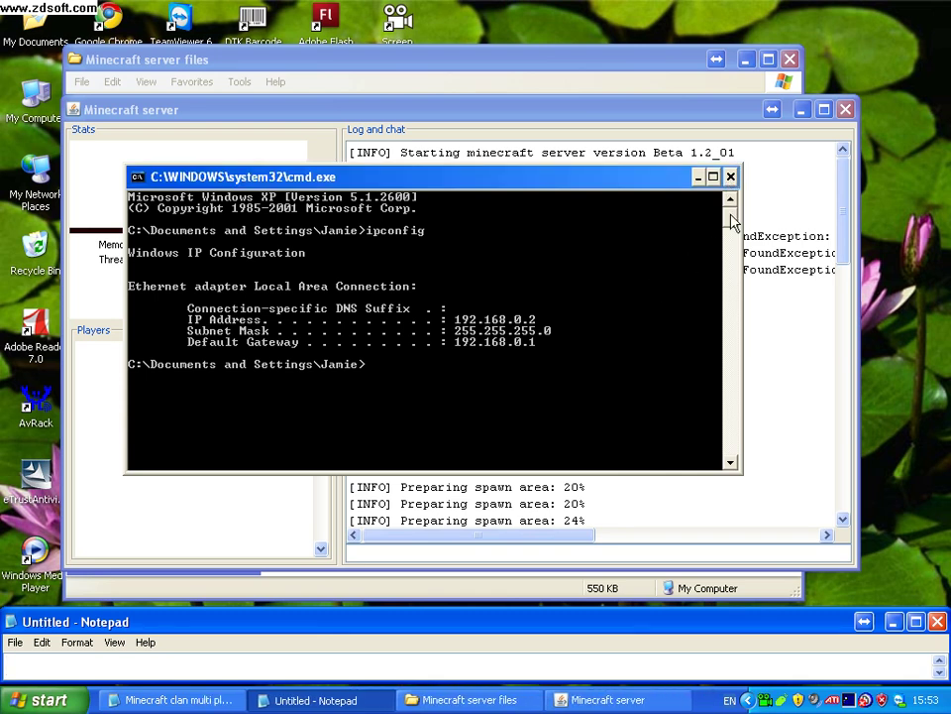
drag(615, 110, 672, 383)
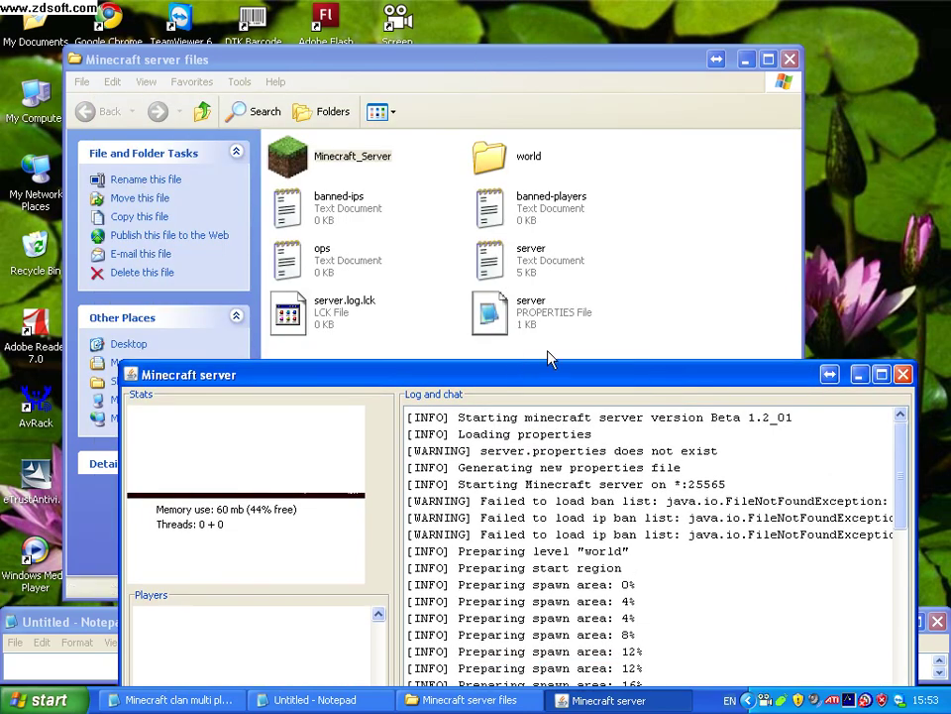
drag(546, 367, 495, 91)
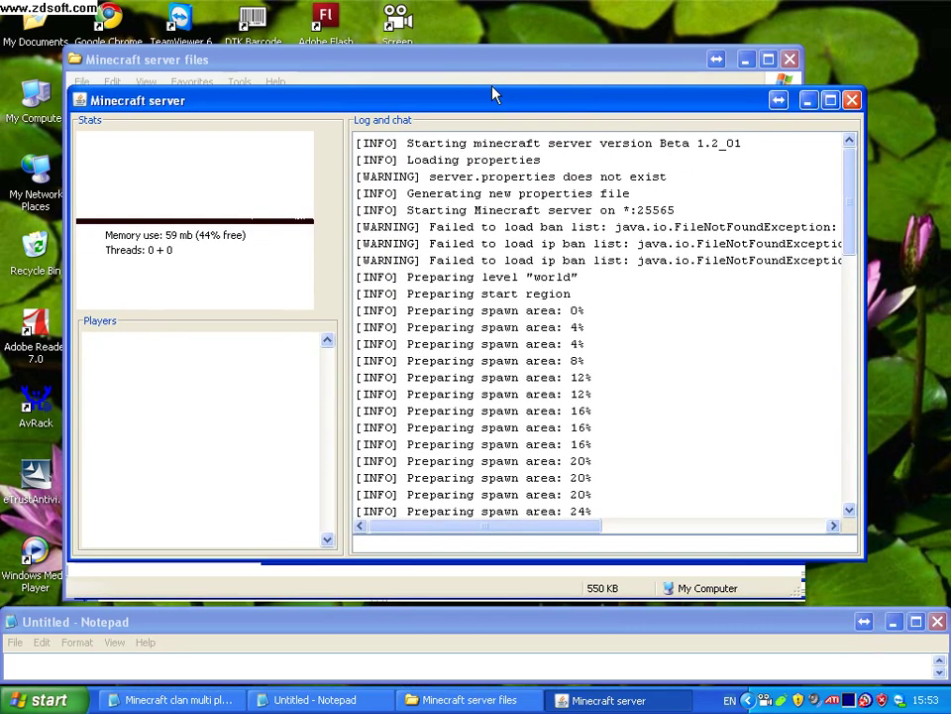
click(491, 71)
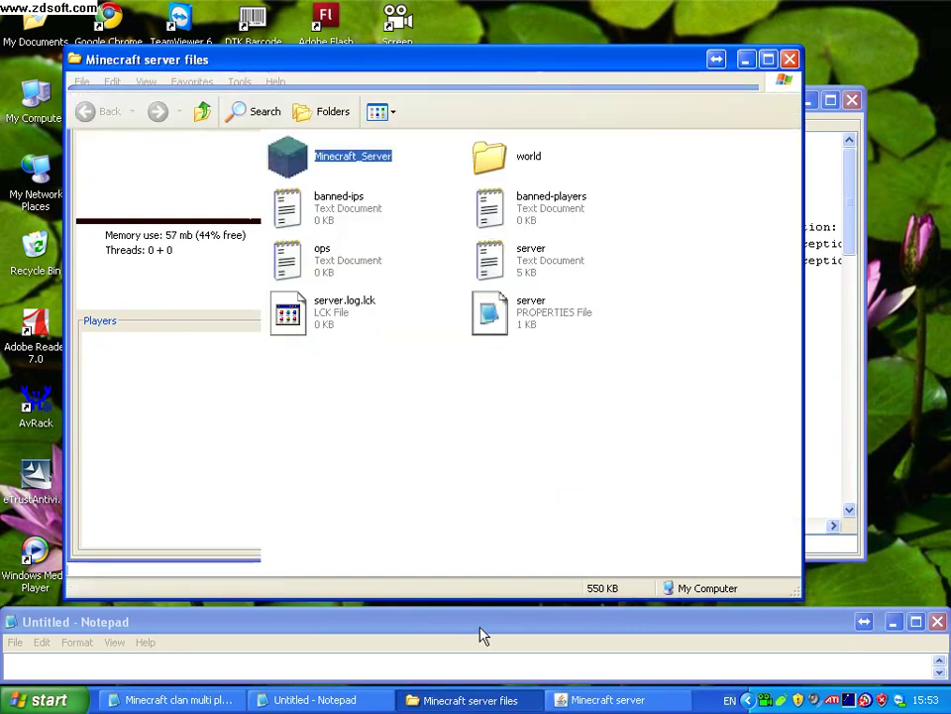
In the notes, write and clear 'Now you can see i have more files' and 'including the world file'.
click(415, 678)
text(Now y)
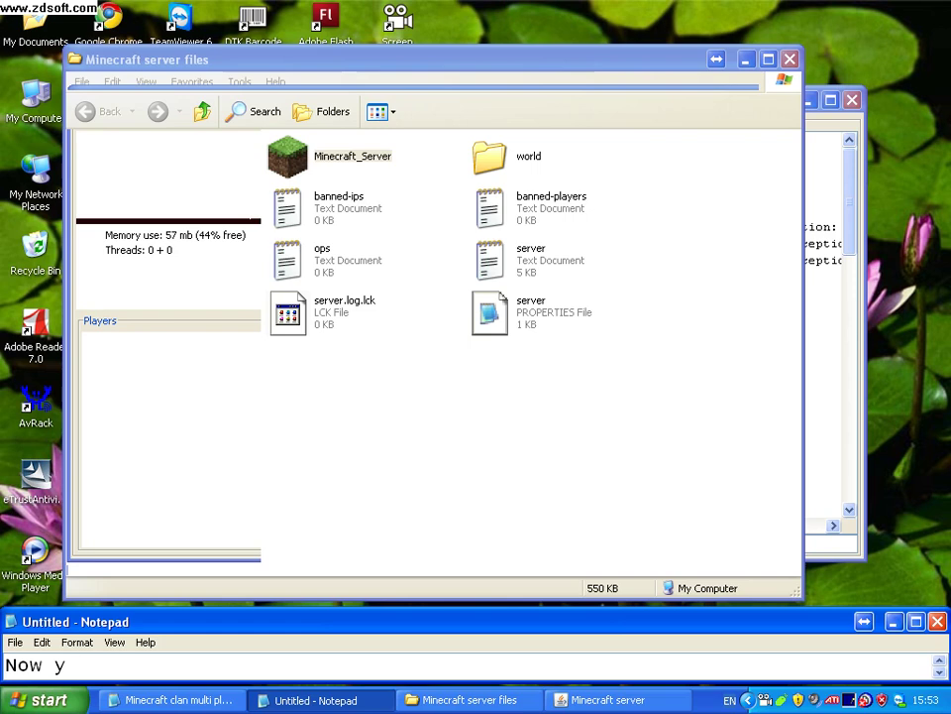
text(ou can see)
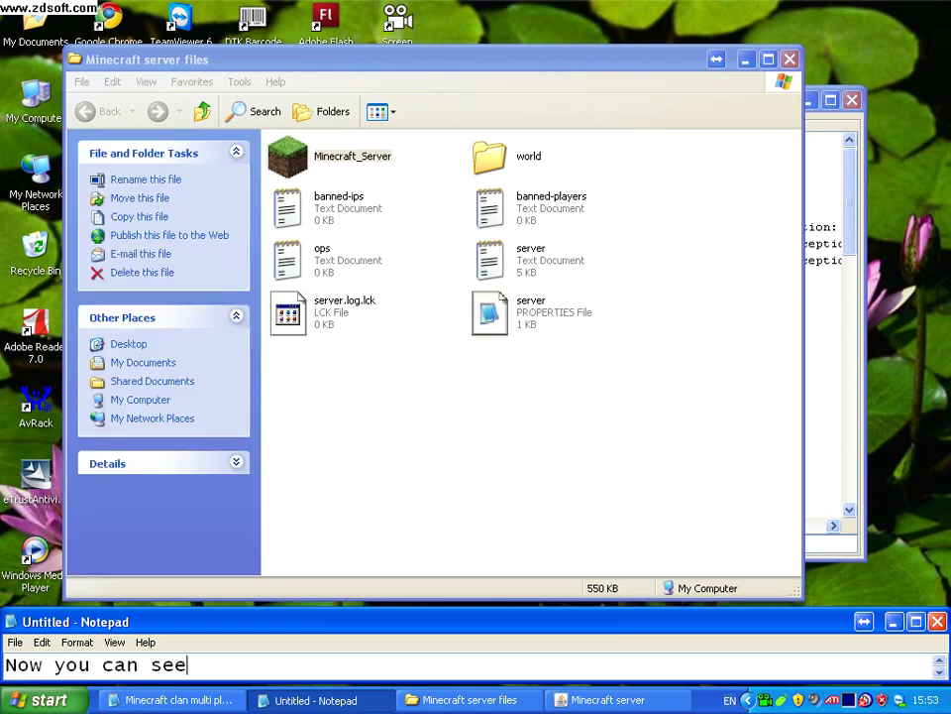
text( i have more files)
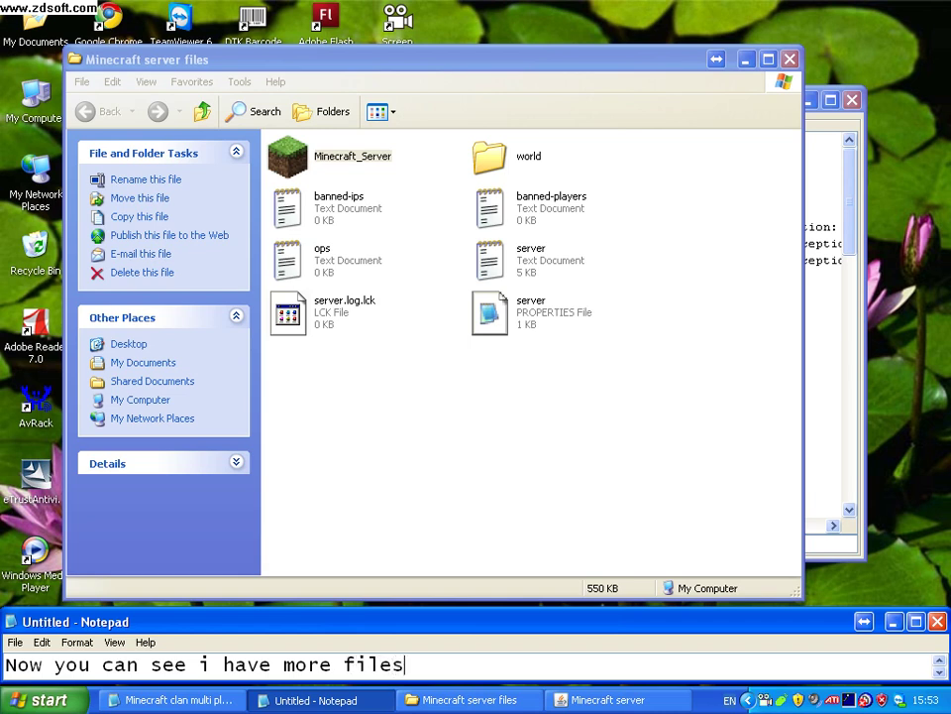
key(ctrl+a)
key(BackSpace)
text(including the world file)
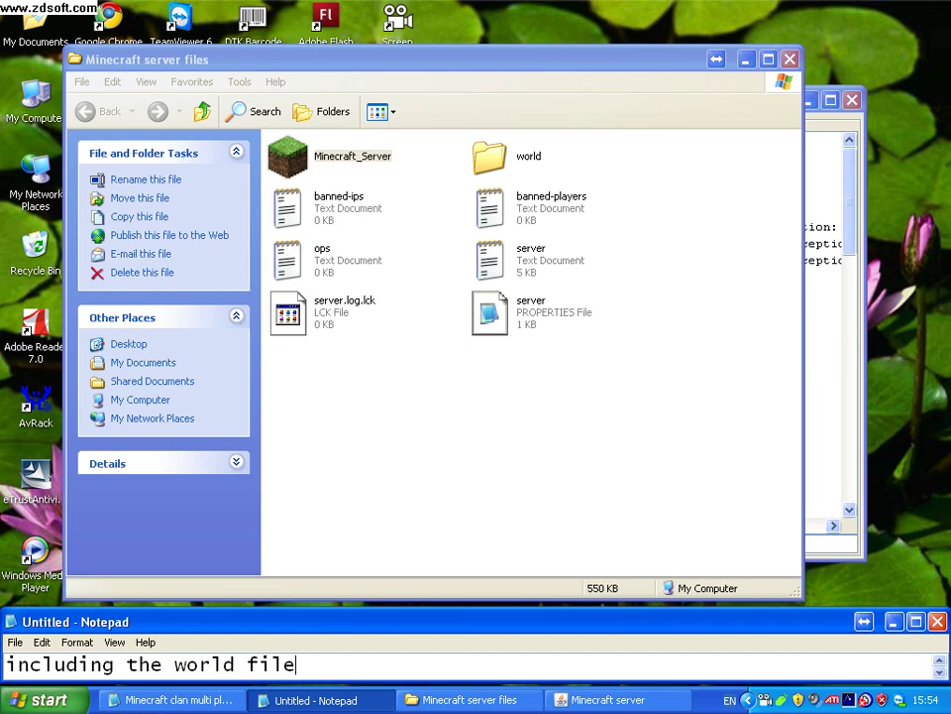
key(ctrl+a)
key(BackSpace)
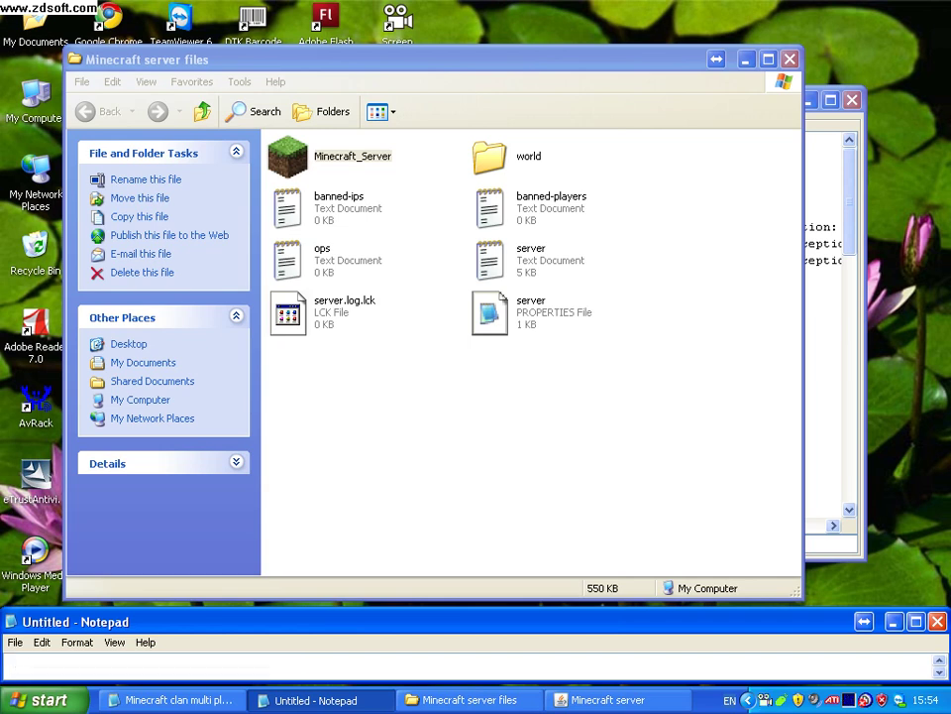
Write 'that is basicly what your players play on just from their computers', fix typos, then clear it.
text(that is )
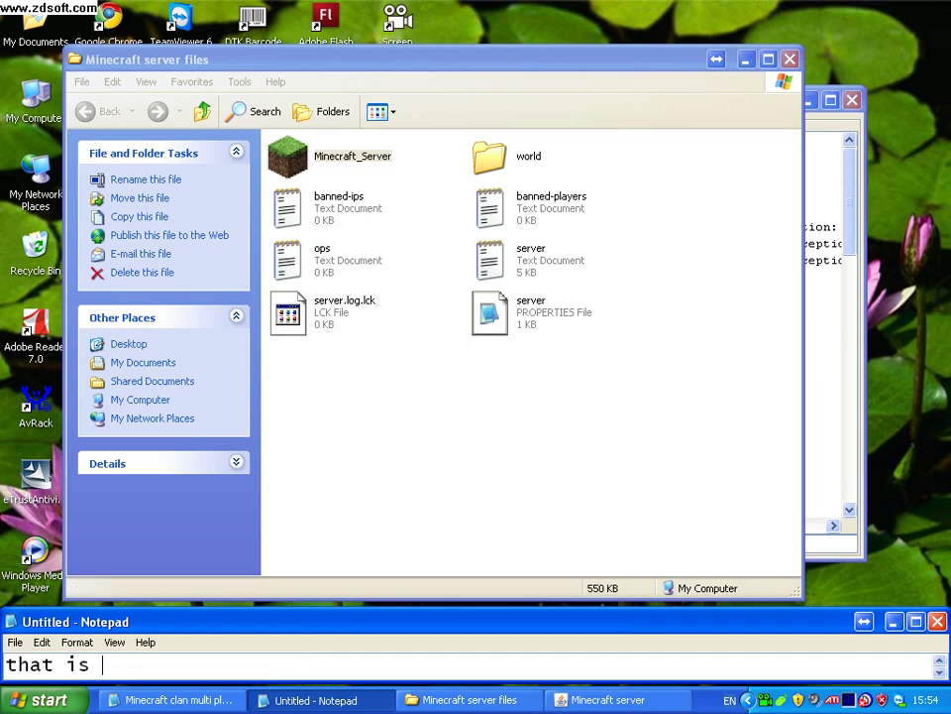
text(basicly)
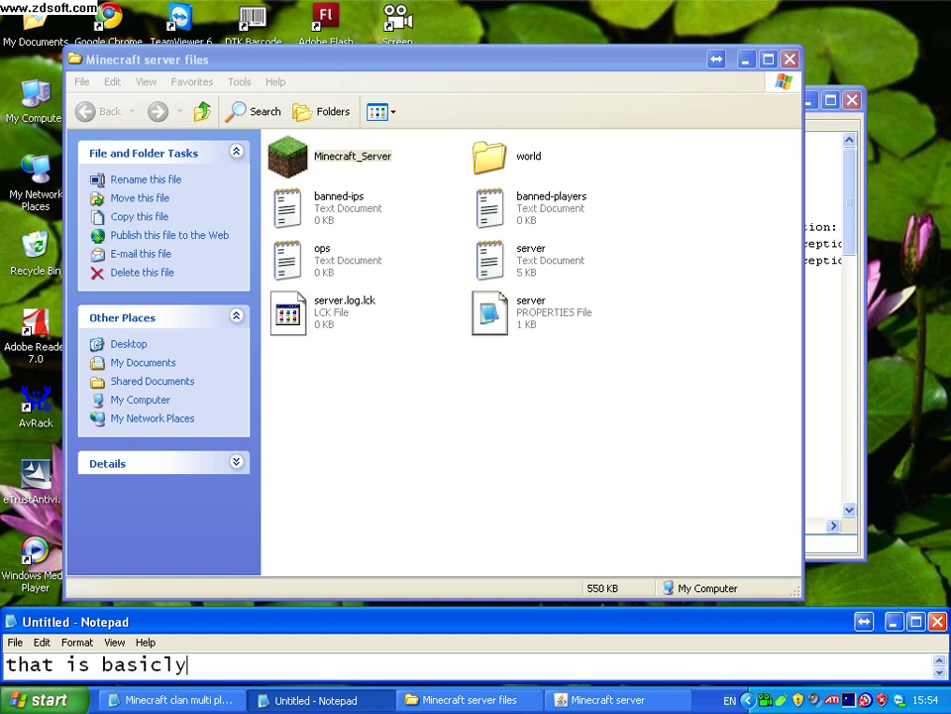
text( wah)
key(BackSpace)
text(hat your players )
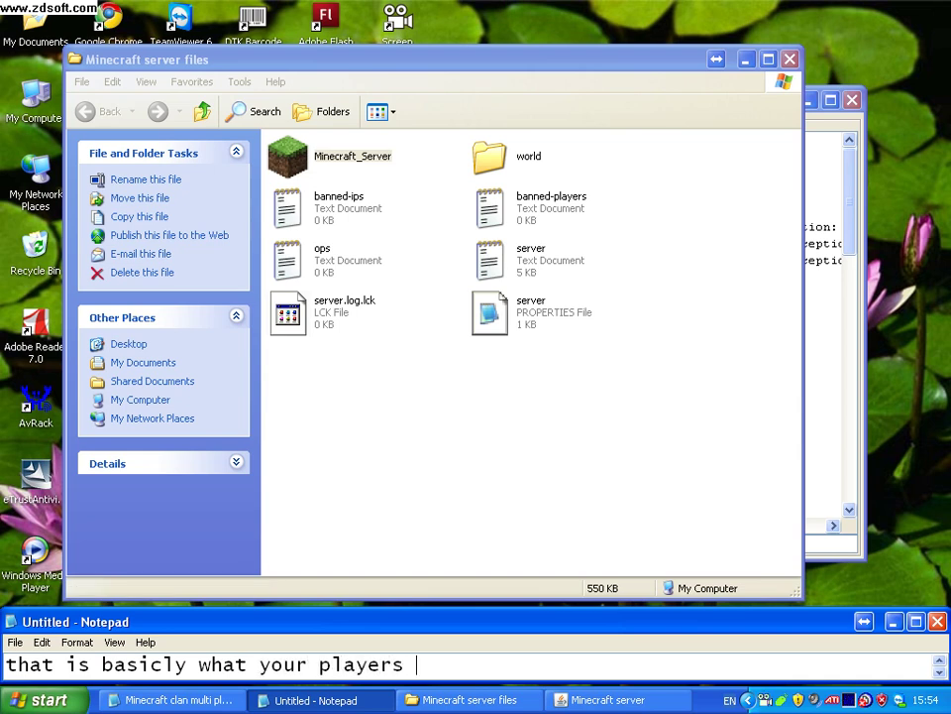
text(play on just f)
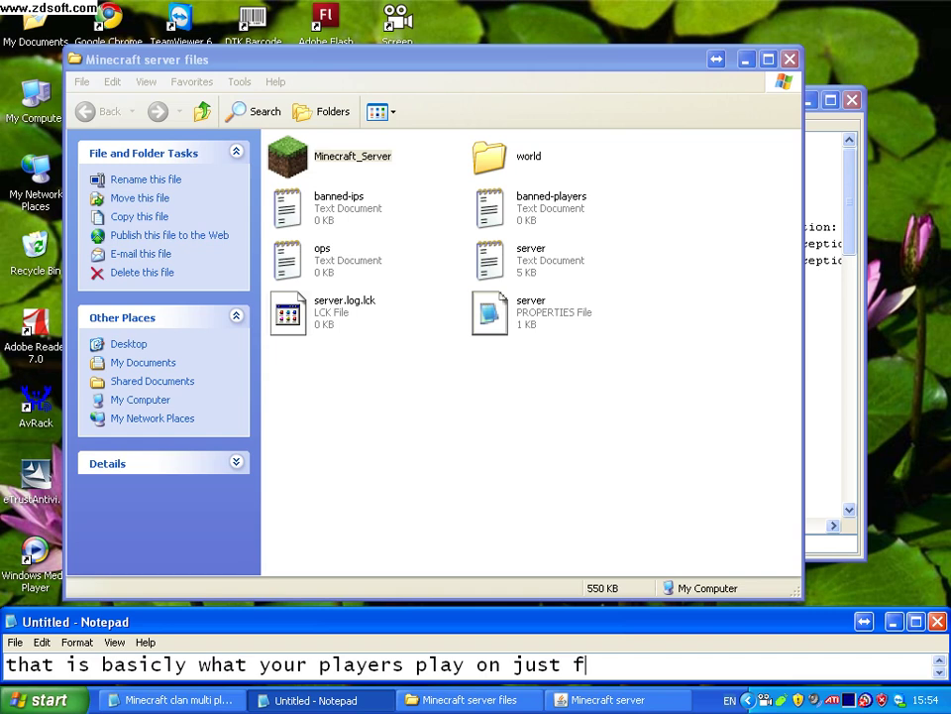
text(rom their computr)
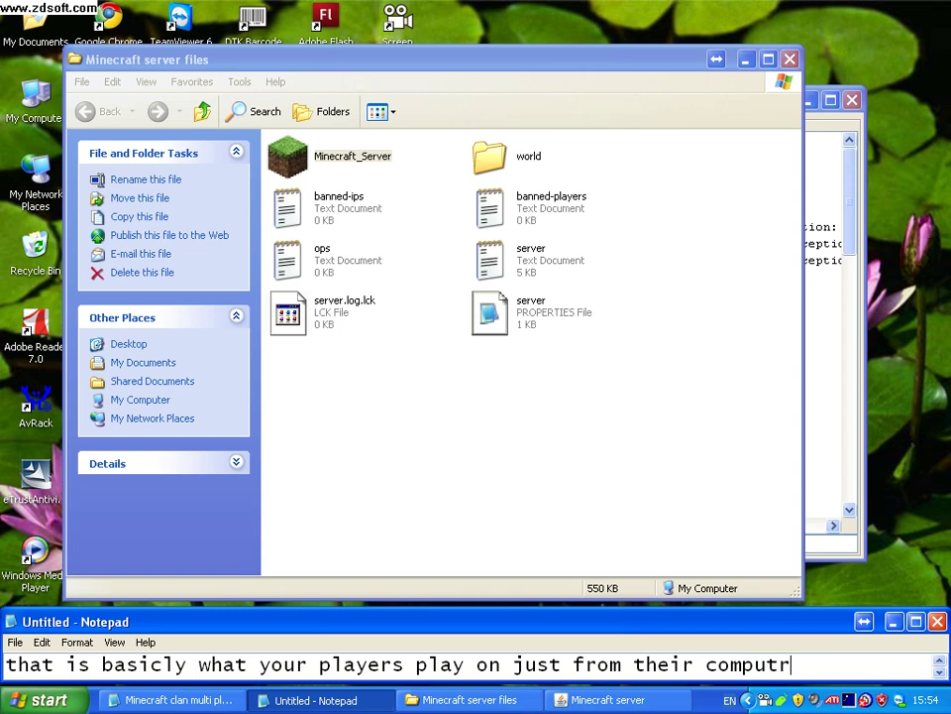
key(BackSpace)
text(ers1)
key(BackSpace)
key(ctrl+a)
key(BackSpace)
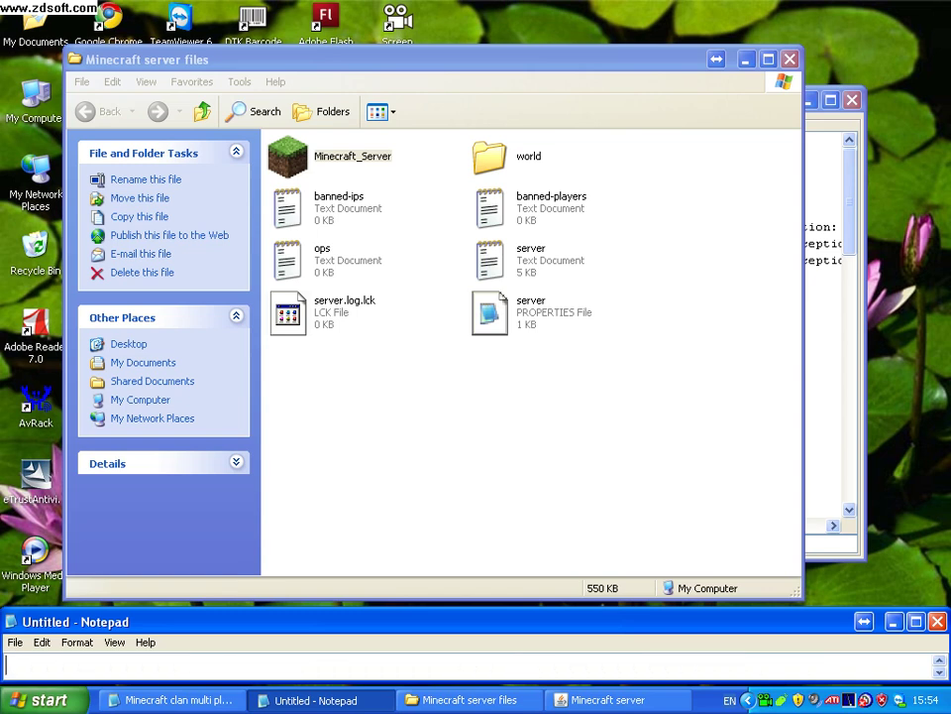
Type 'and thats about it', then replace it with 'so to play on your server'.
text(and thats a)
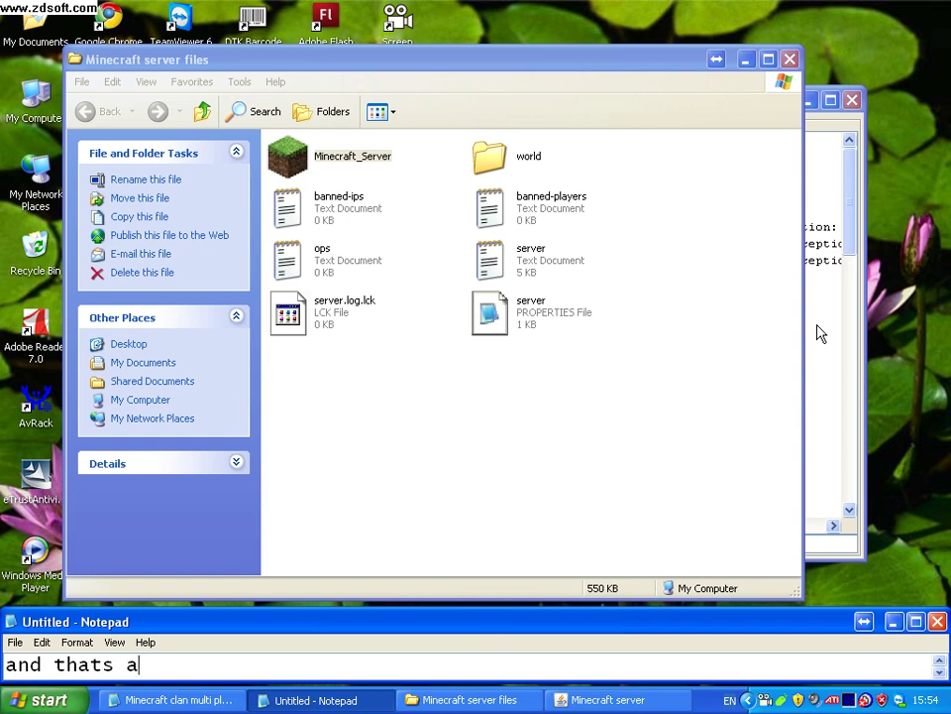
text(bout it)
key(ctrl+a)
key(BackSpace)
text(so to pla)
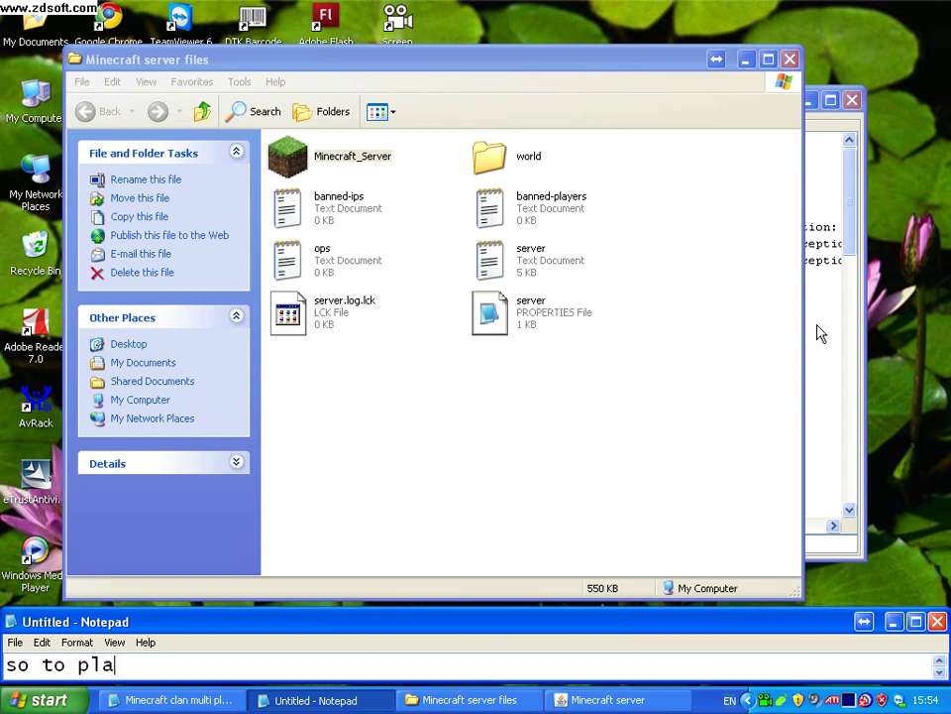
text(y on your server)
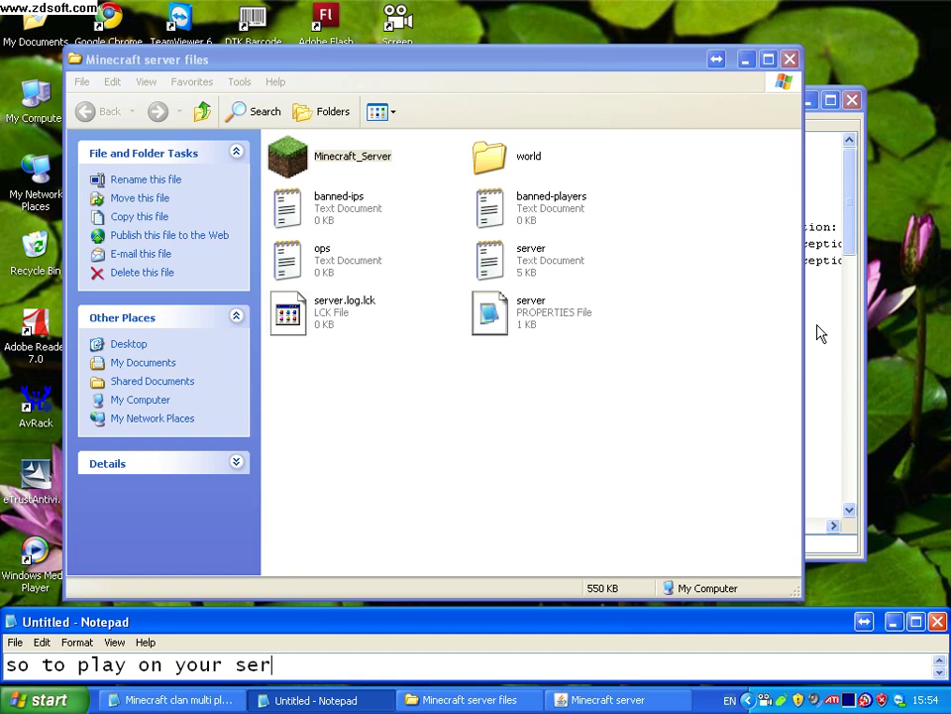
In the untitled note, type 'open minecraft and click multiplayer mode' and start a new line.
click(169, 700)
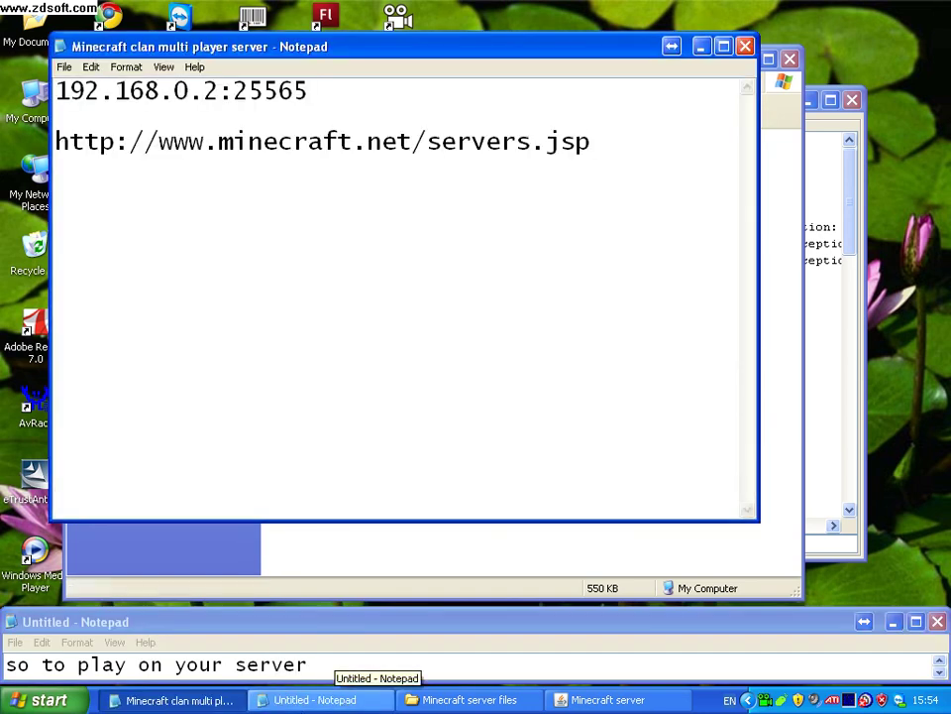
click(335, 700)
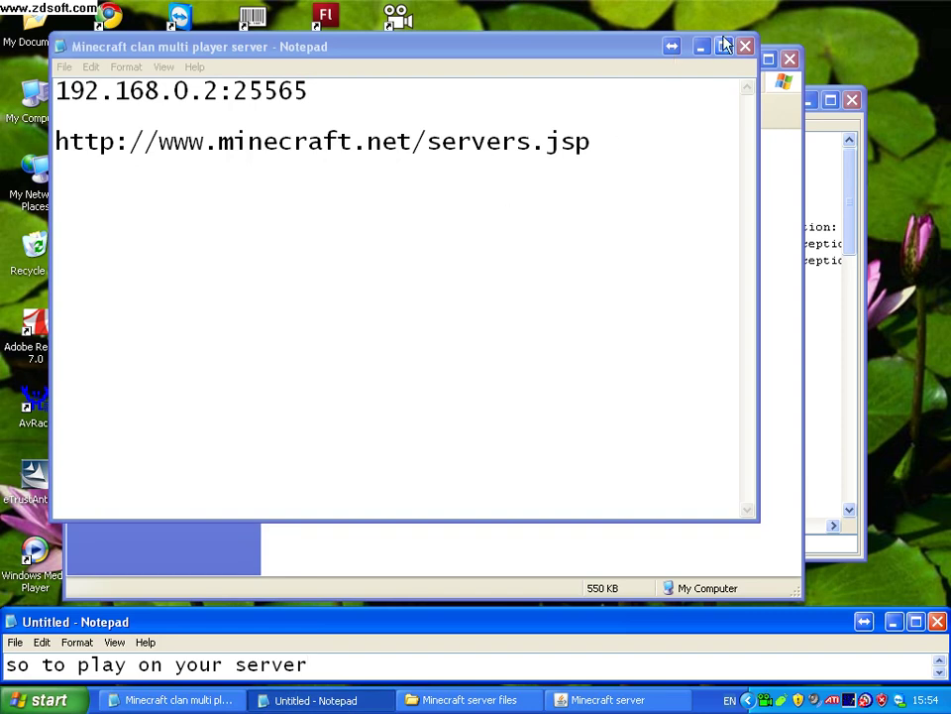
click(700, 47)
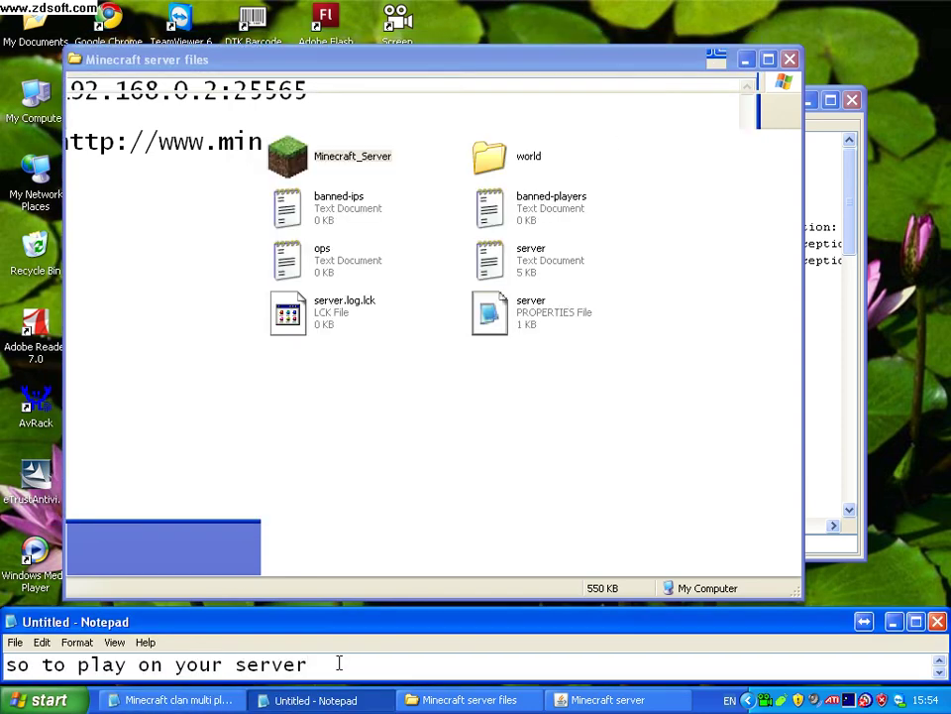
text(click)
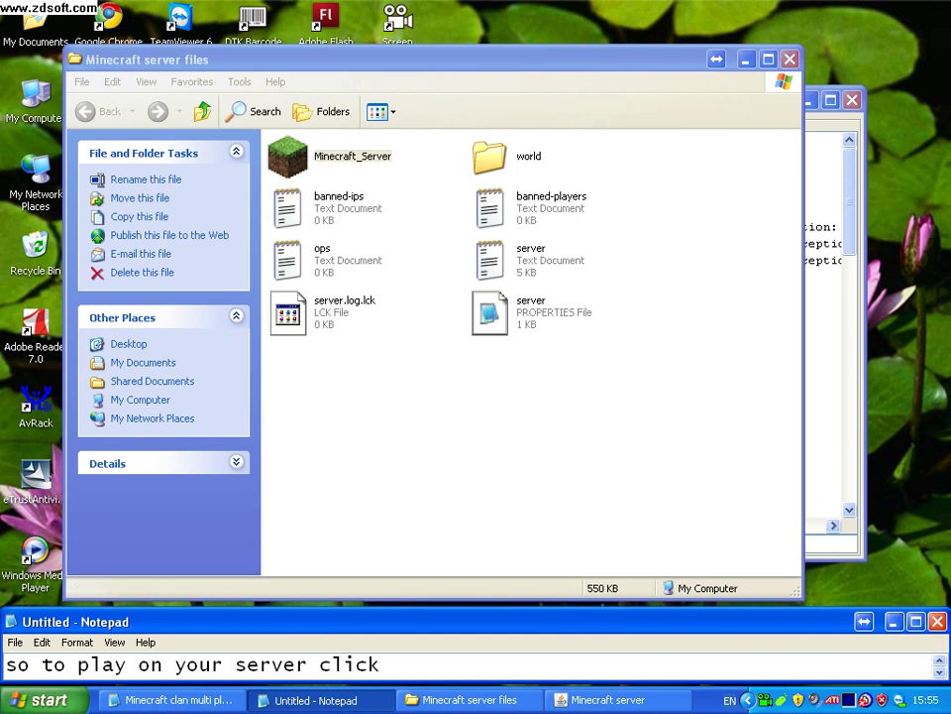
key(BackSpace)
key(BackSpace)
key(BackSpace)
key(BackSpace)
key(BackSpace)
text(open )
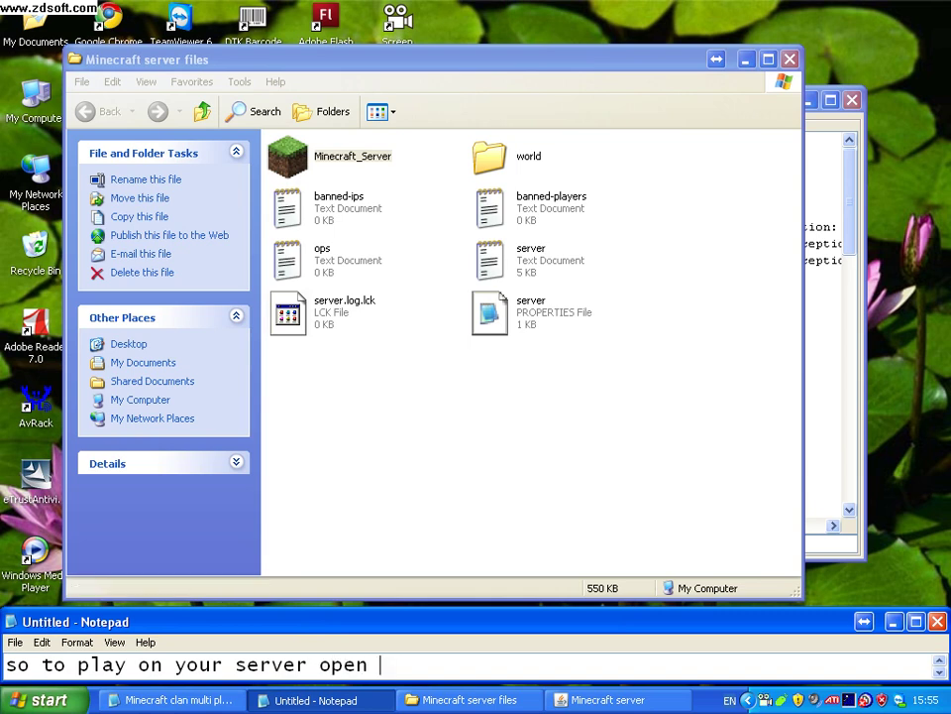
text(minecraft)
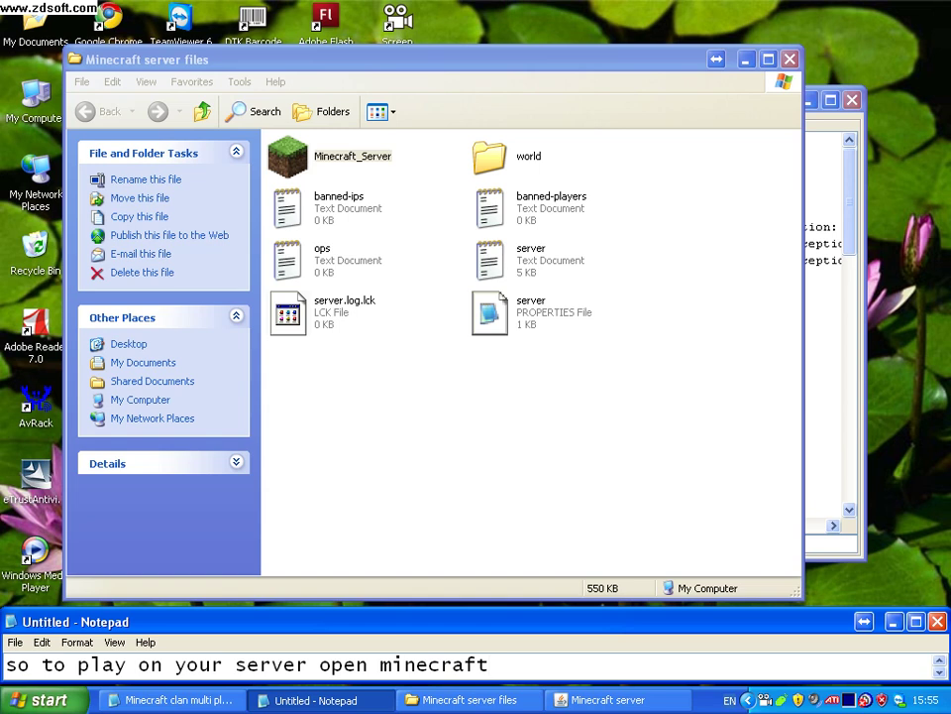
text( and cli)
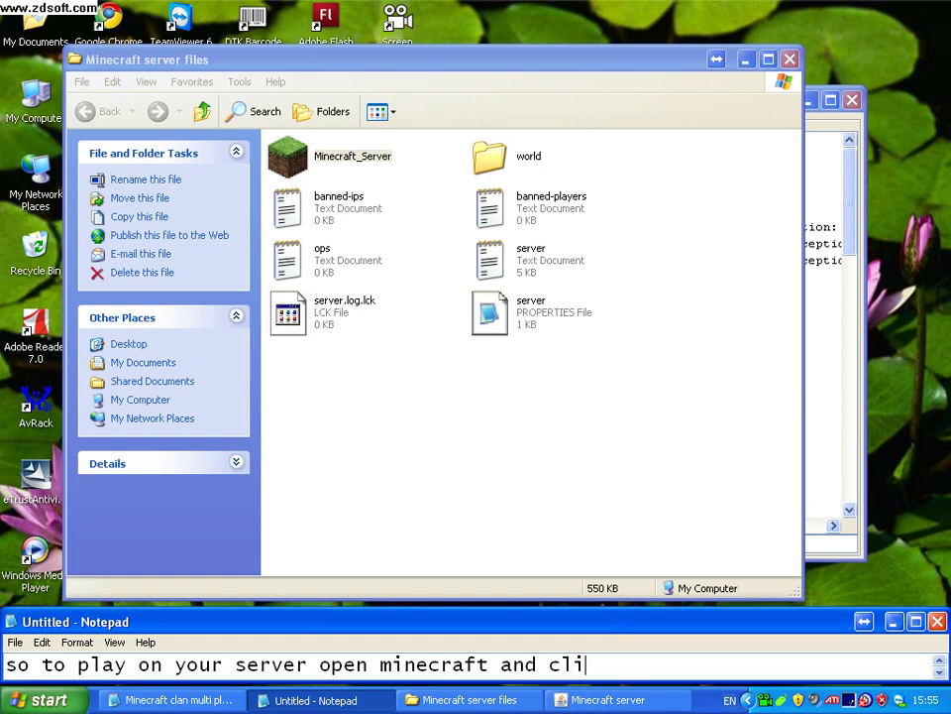
text(ck multip)
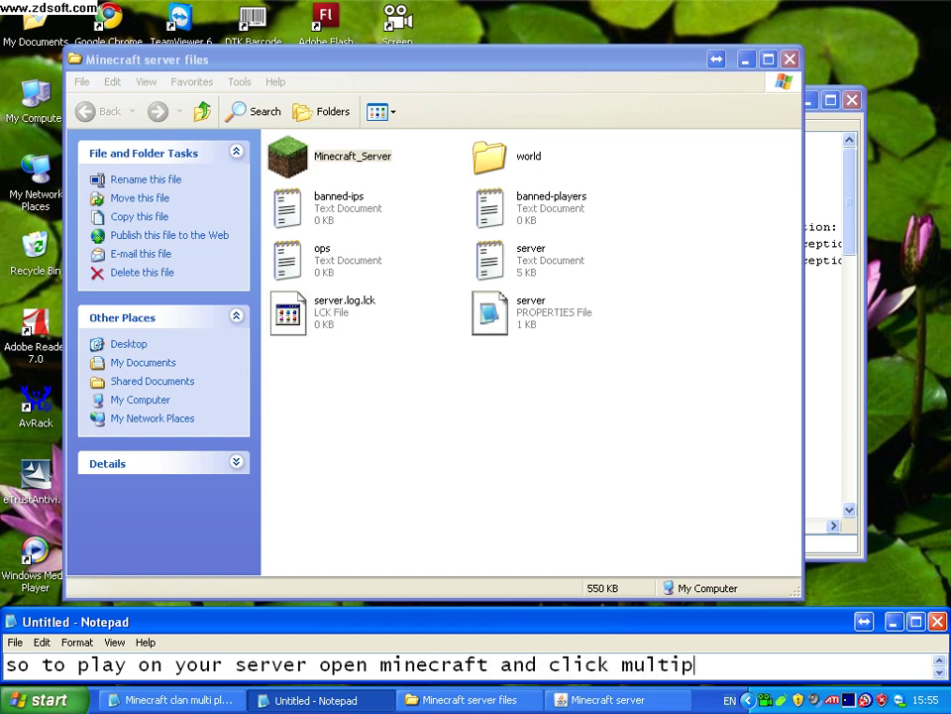
text(layer mode)
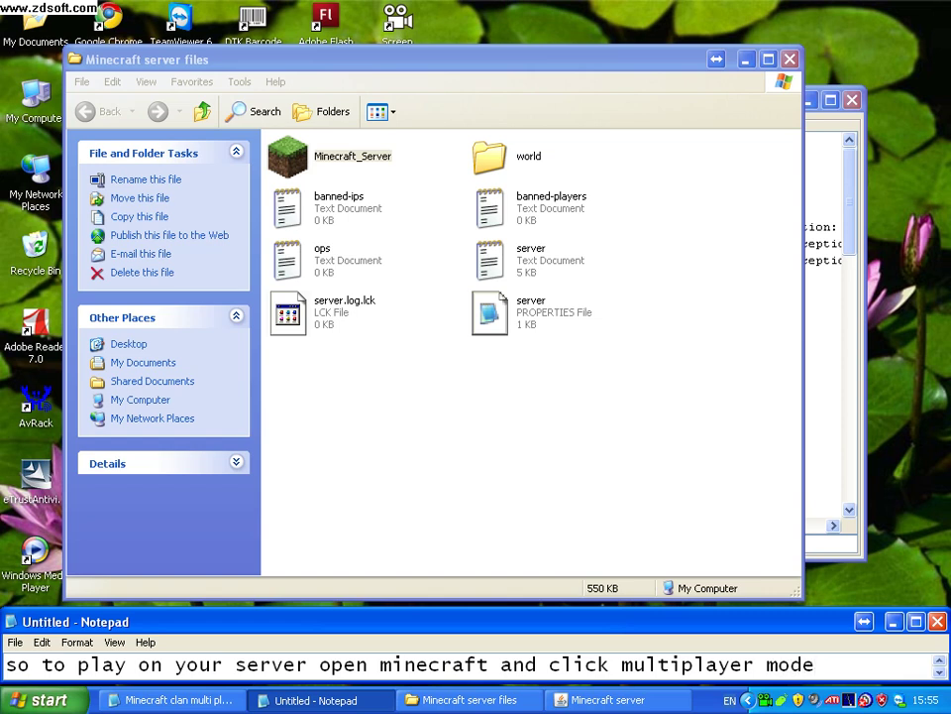
key(Return)
Add the line 'then enter your ip and the port code so i would put'.
text(then enter your)
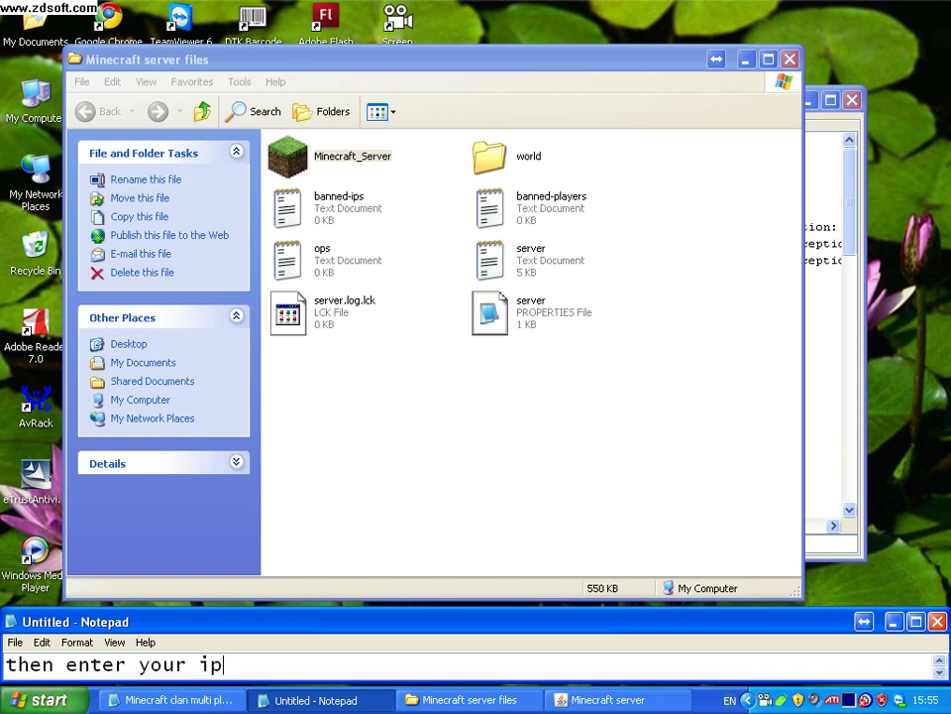
text(ipa)
key(BackSpace)
text(and the )
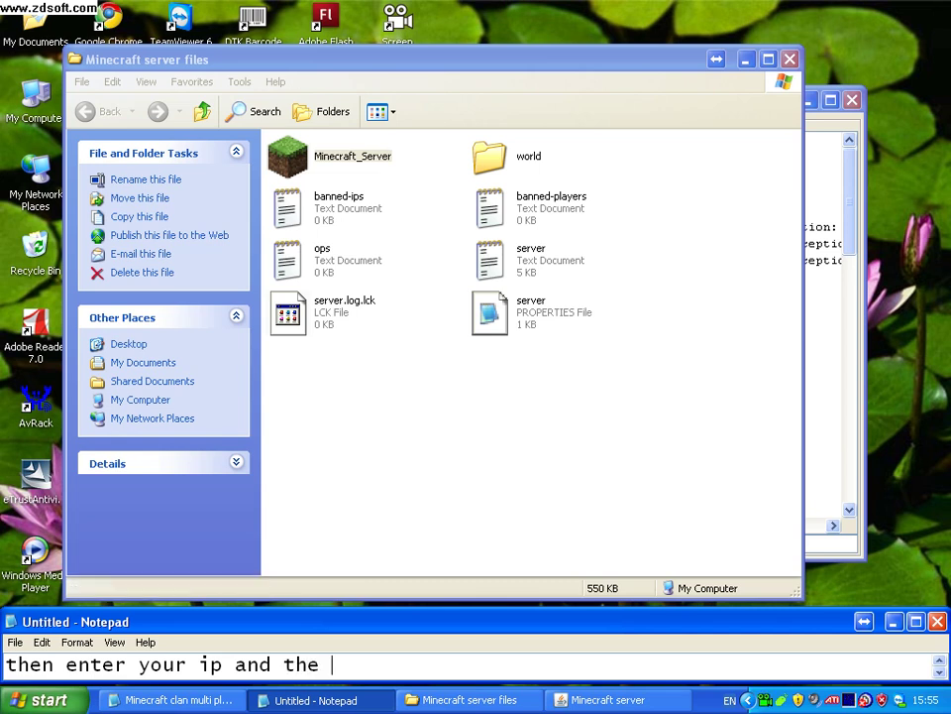
text(port code so i w)
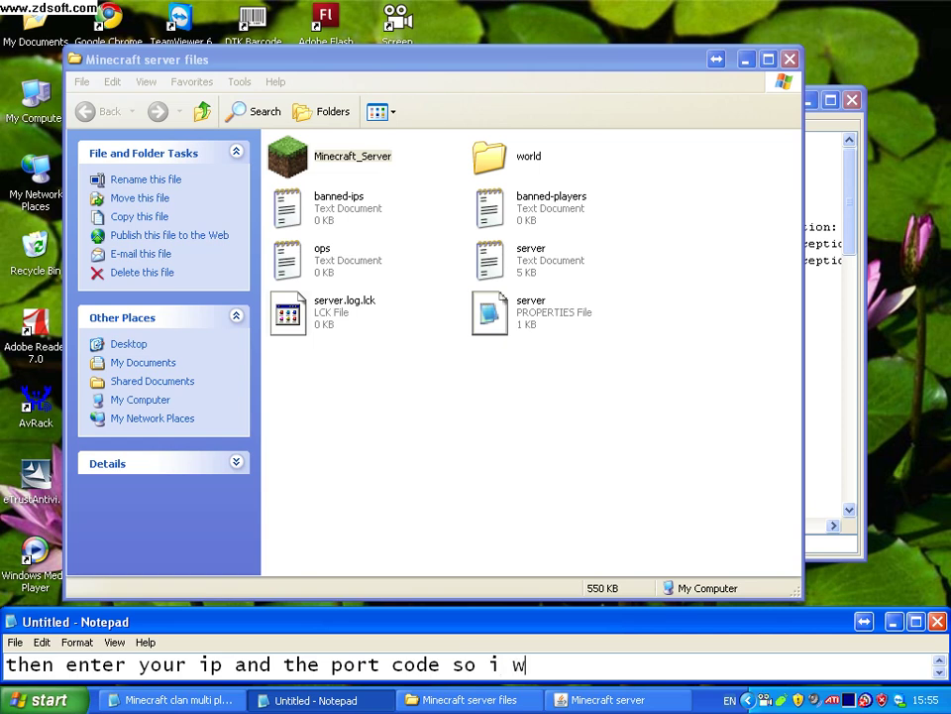
text(ould pu)
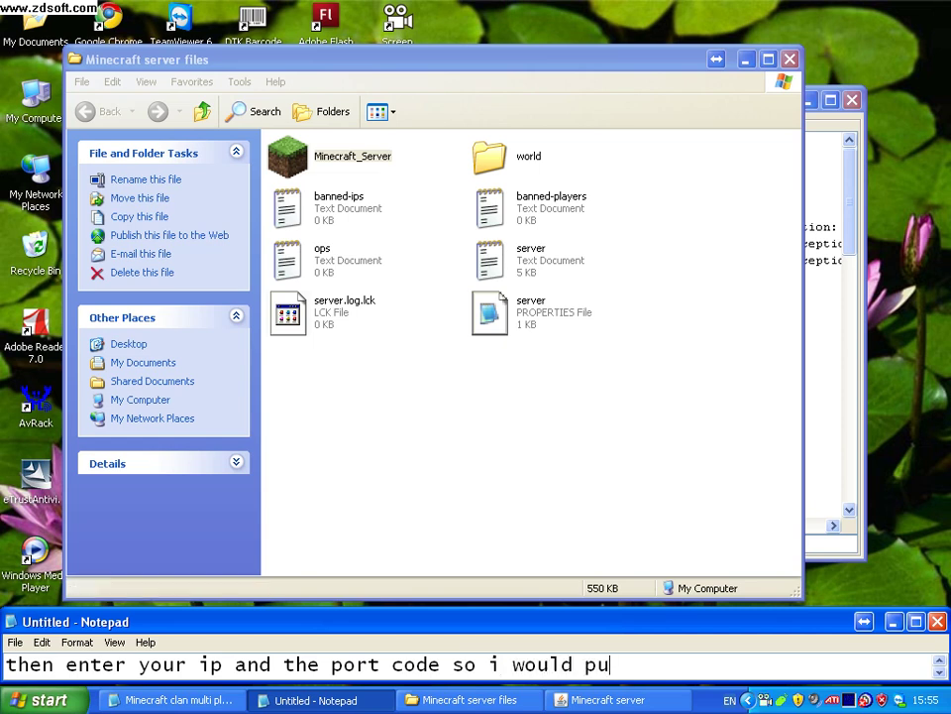
text(t)
key(Return)
key(alt+Tab)
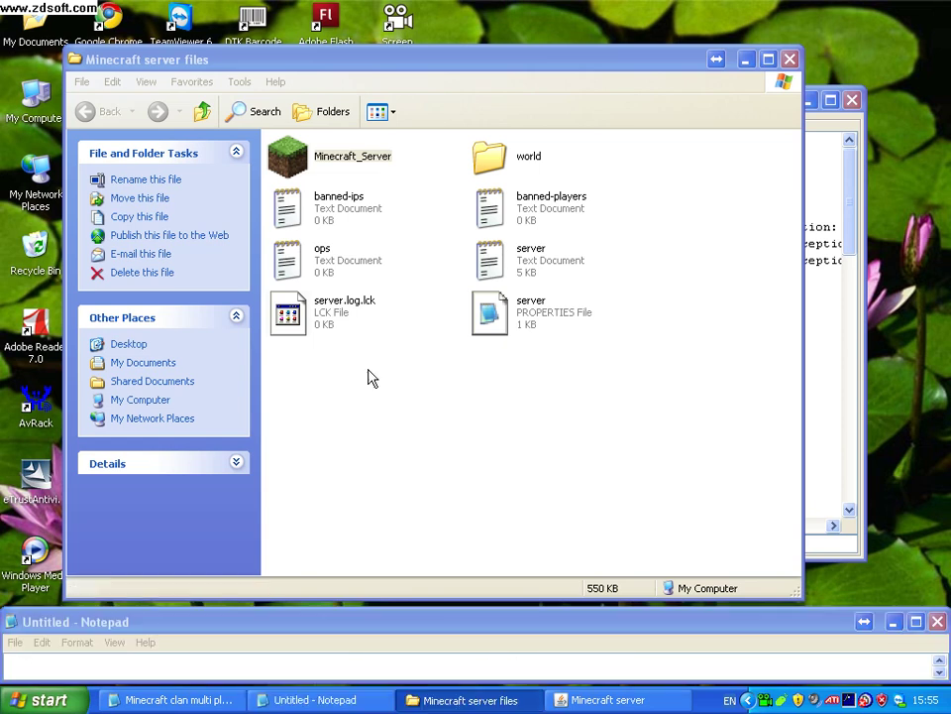
Copy 192.168.0.2:25565 from the Minecraft clan server notes into the untitled note.
click(223, 700)
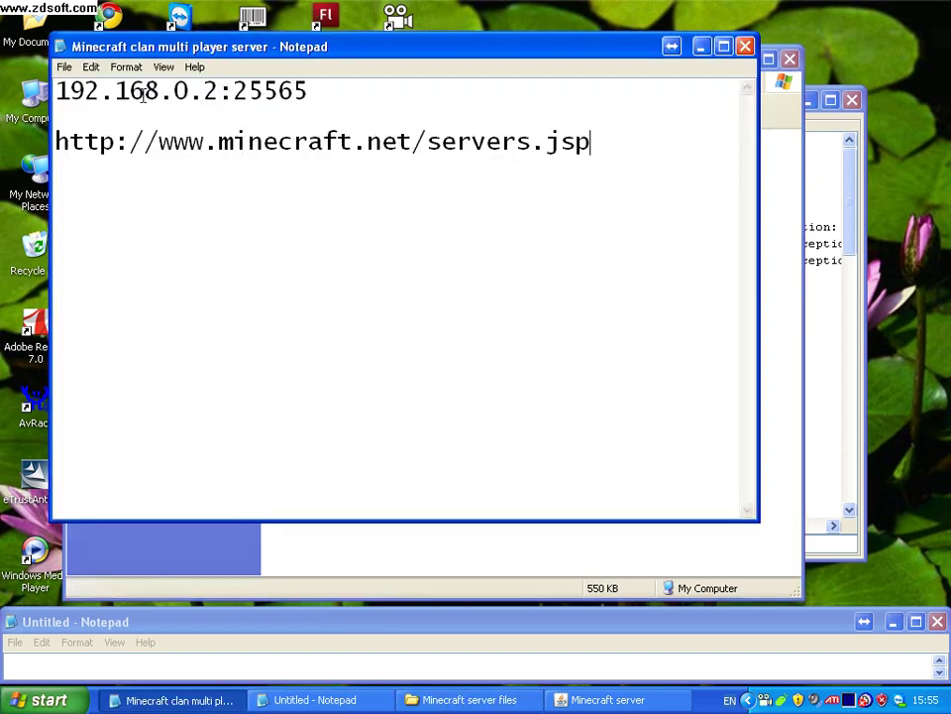
drag(57, 89, 307, 91)
right_click(287, 94)
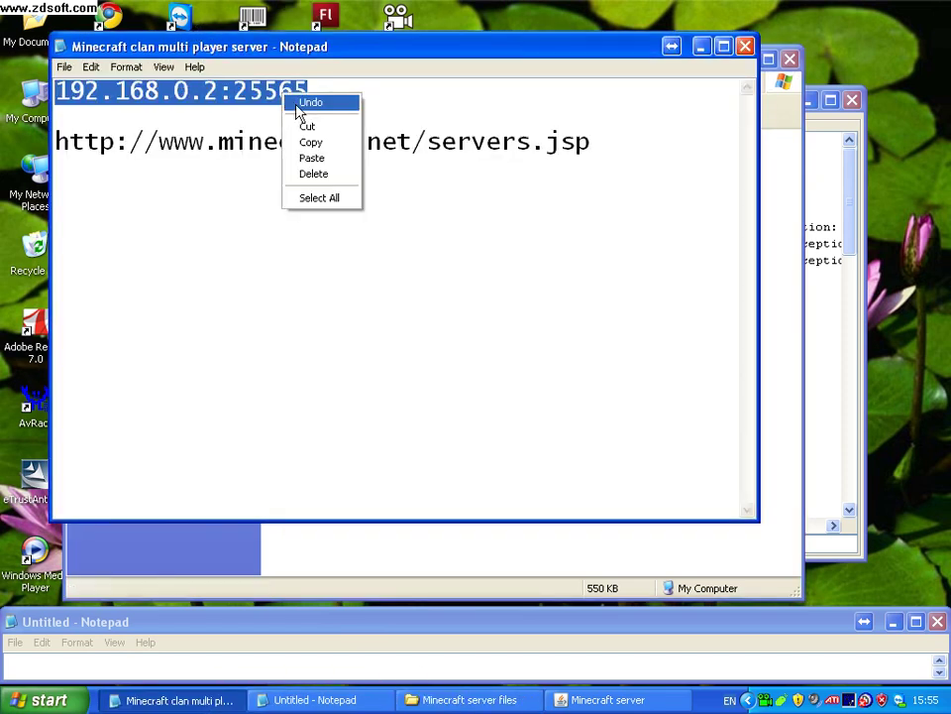
click(311, 144)
click(208, 660)
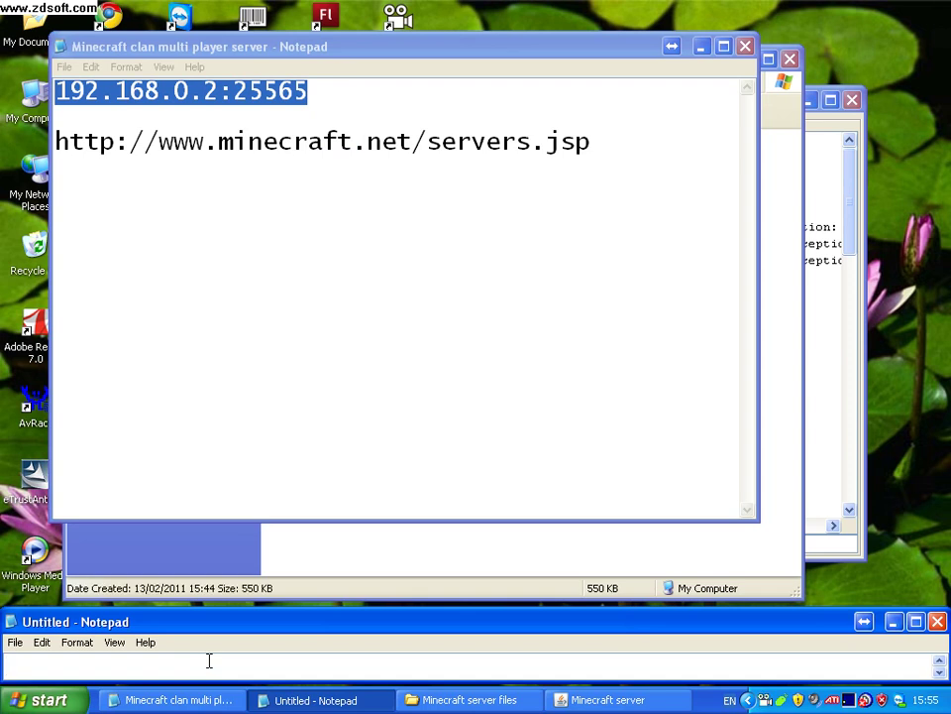
key(ctrl+v)
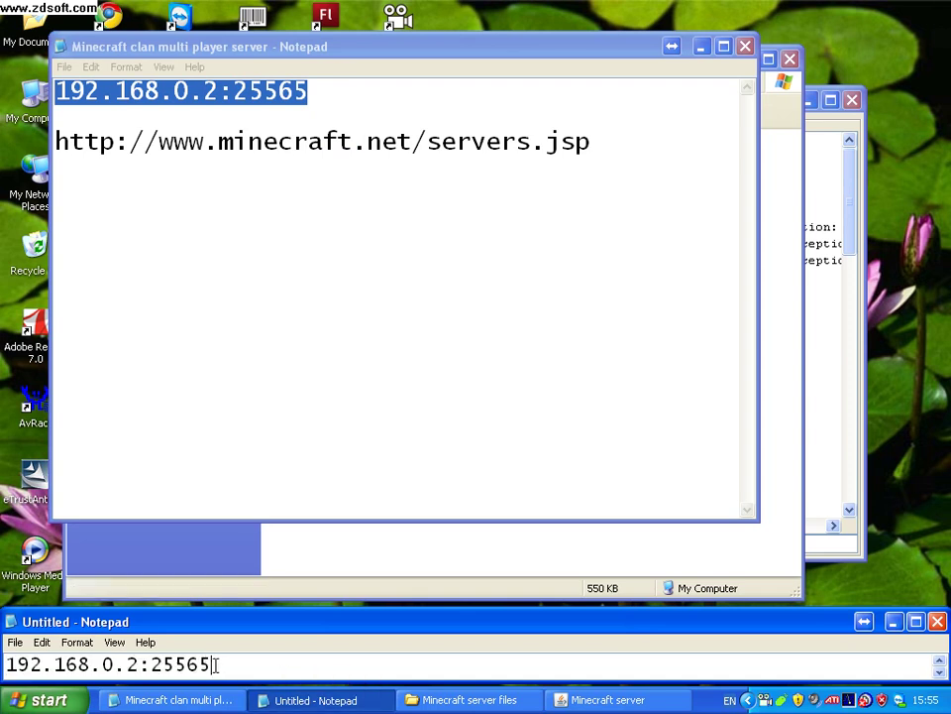
Replace the port and IP in the pasted address so it reads 'ip:port'.
drag(151, 664, 232, 663)
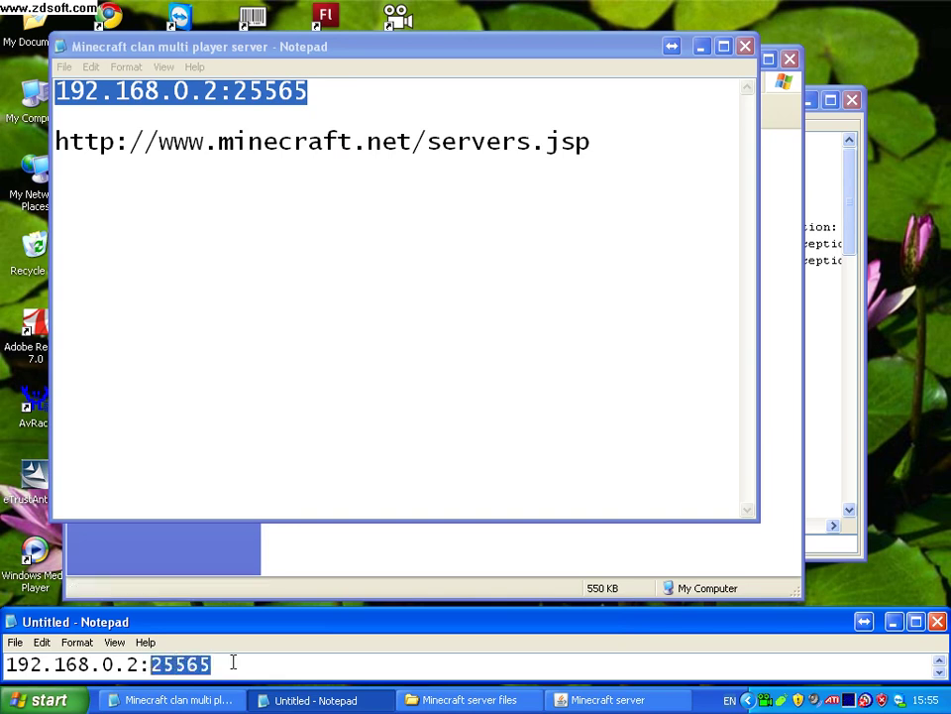
text(port)
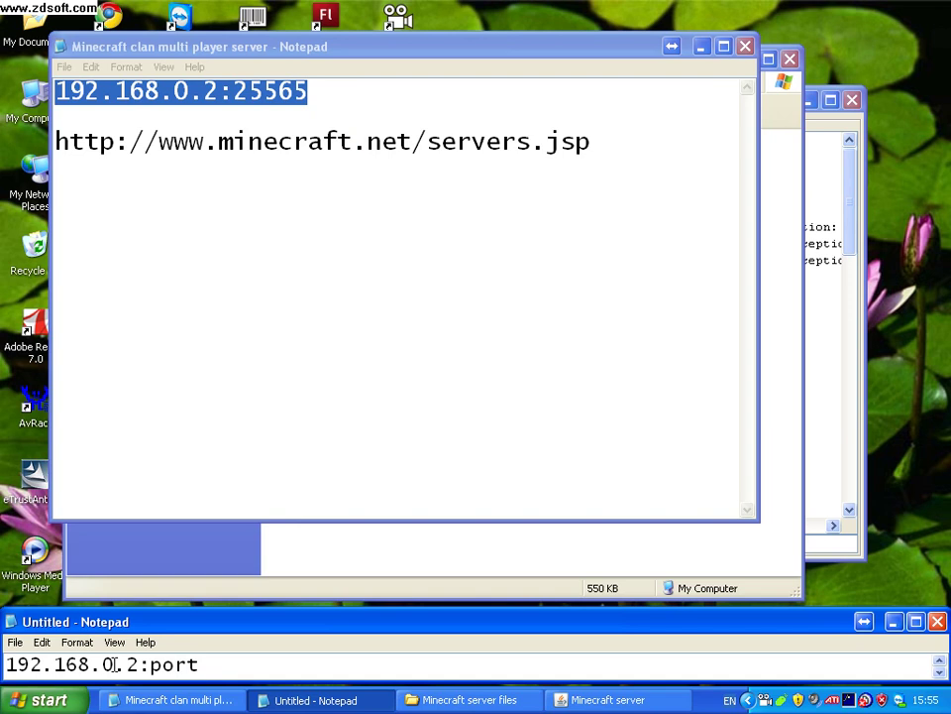
drag(140, 664, 7, 666)
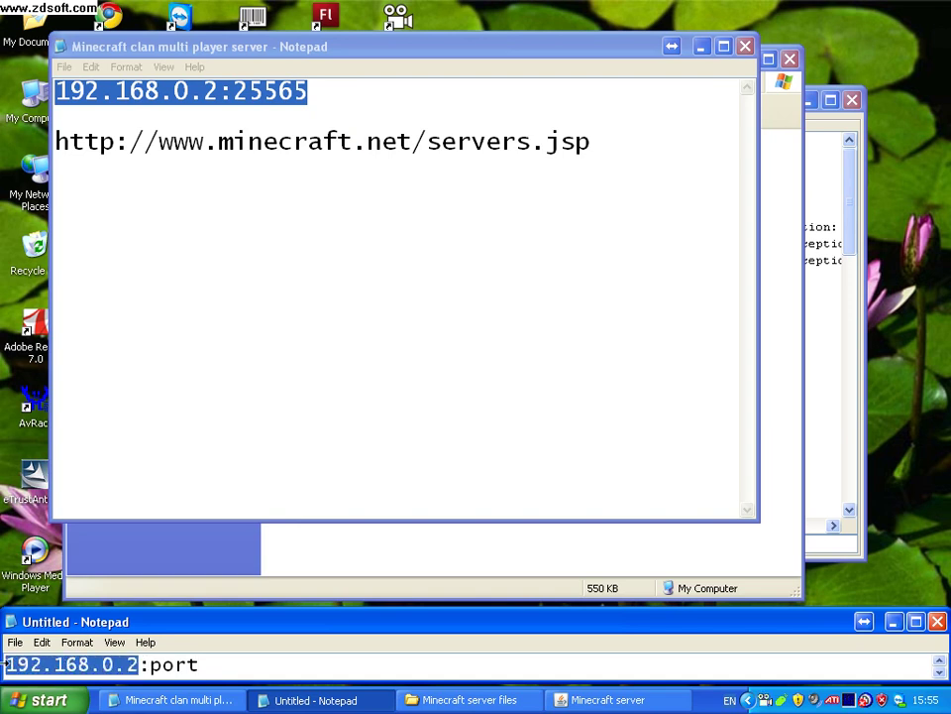
text(ip)
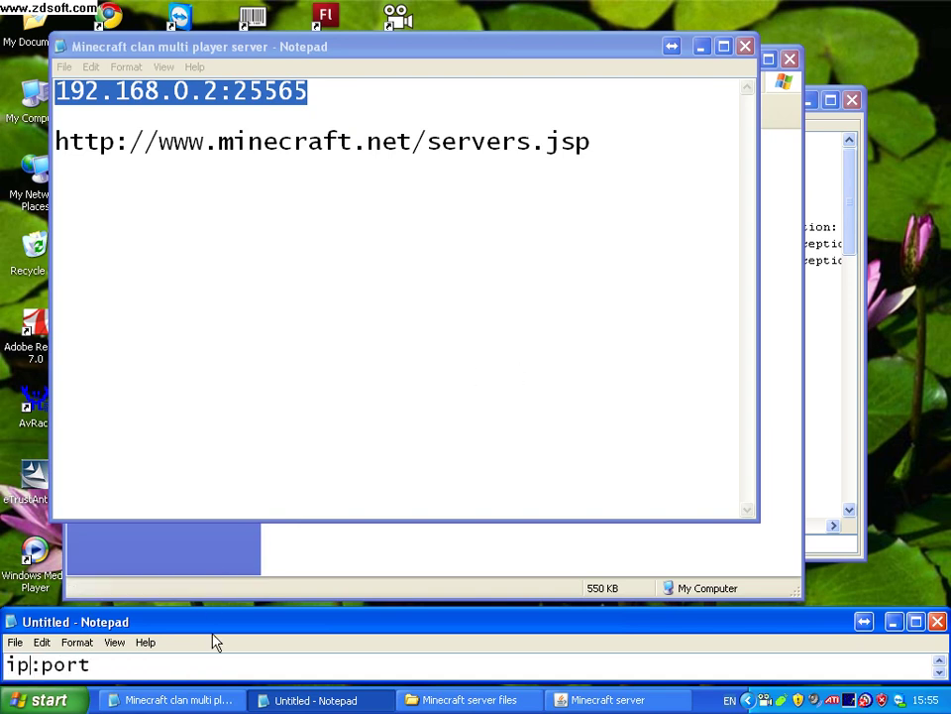
click(170, 671)
Clear the note and end the instructions with 'Happy mining'.
key(ctrl+a)
key(Delete)
text(Happy)
text(ining)
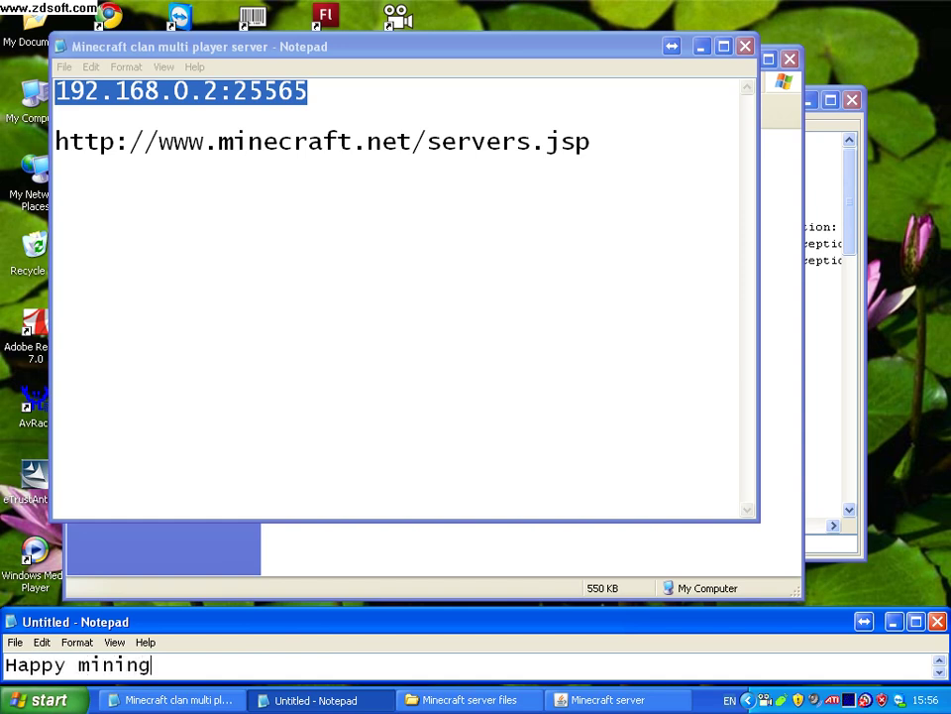